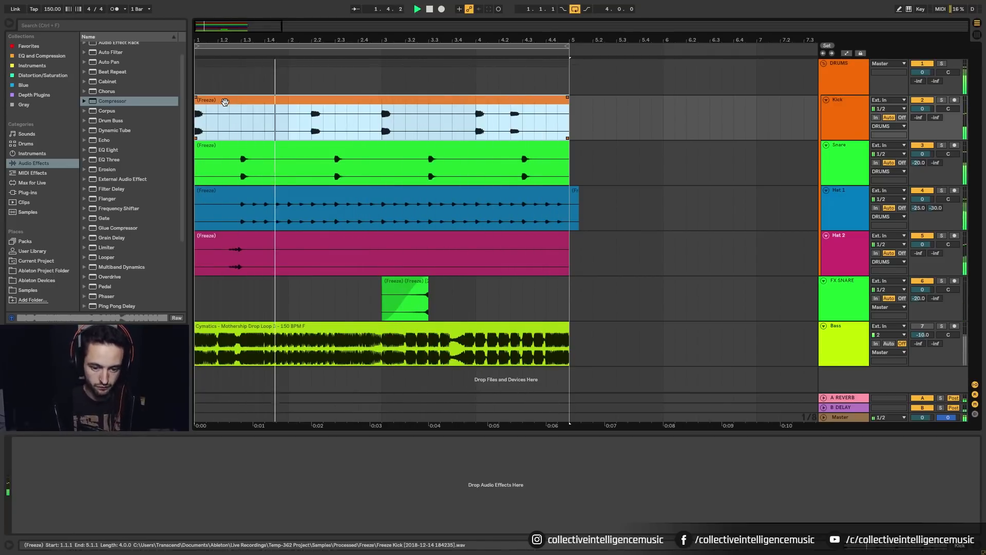
{"action": "left_click_drag", "start_coordinate": [565, 49], "coordinate": [664, 49]}
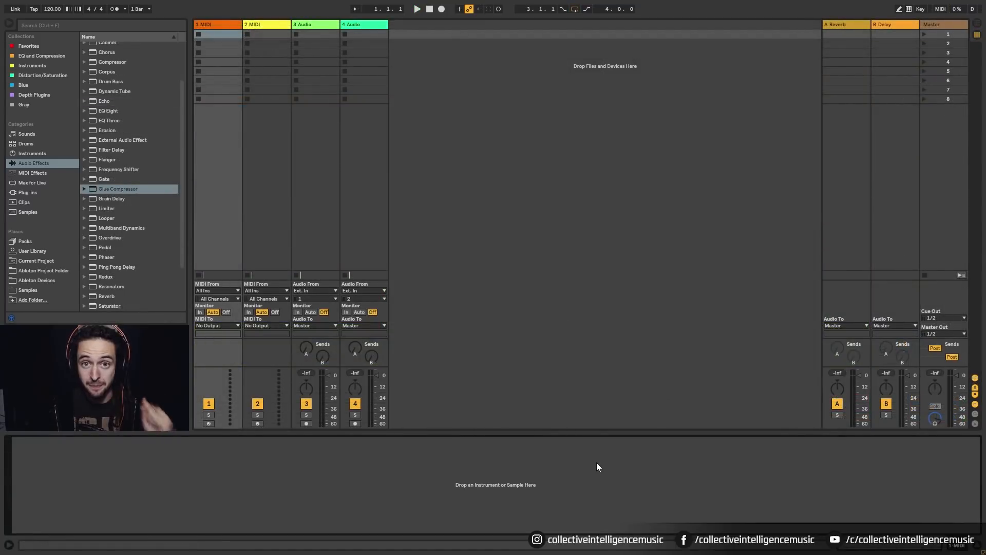
- Delete the 2 MIDI, 3 Audio and 4 Audio tracks, keeping only the first MIDI track
{"action": "left_click_drag", "start_coordinate": [257, 23], "coordinate": [359, 32]}
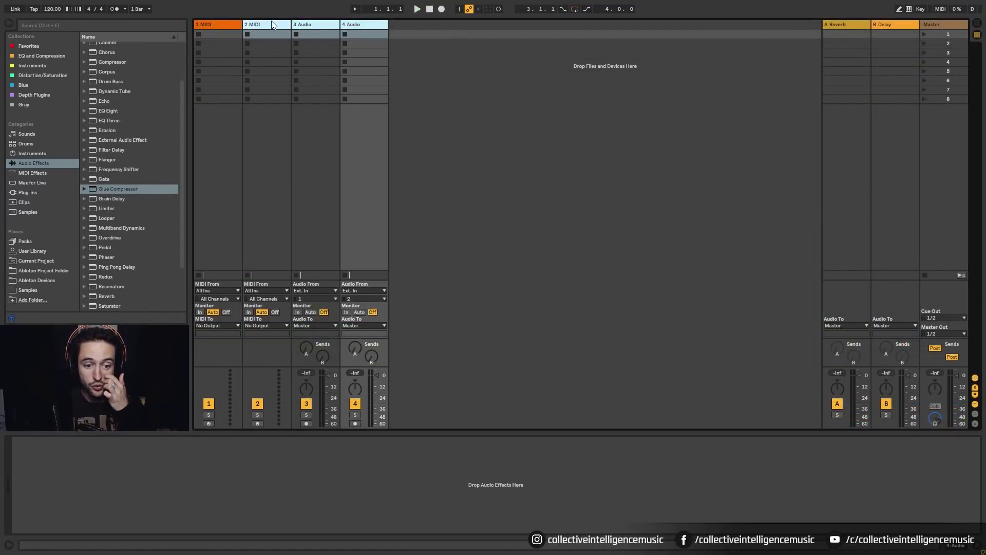
{"action": "left_click", "coordinate": [270, 22]}
{"action": "left_click", "coordinate": [368, 26], "text": "shift"}
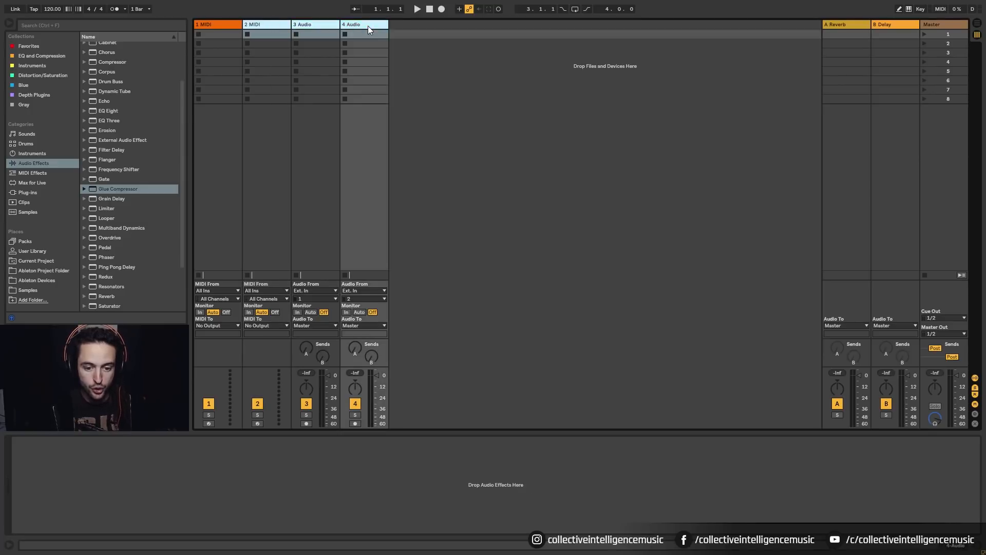
{"action": "key", "text": "Delete"}
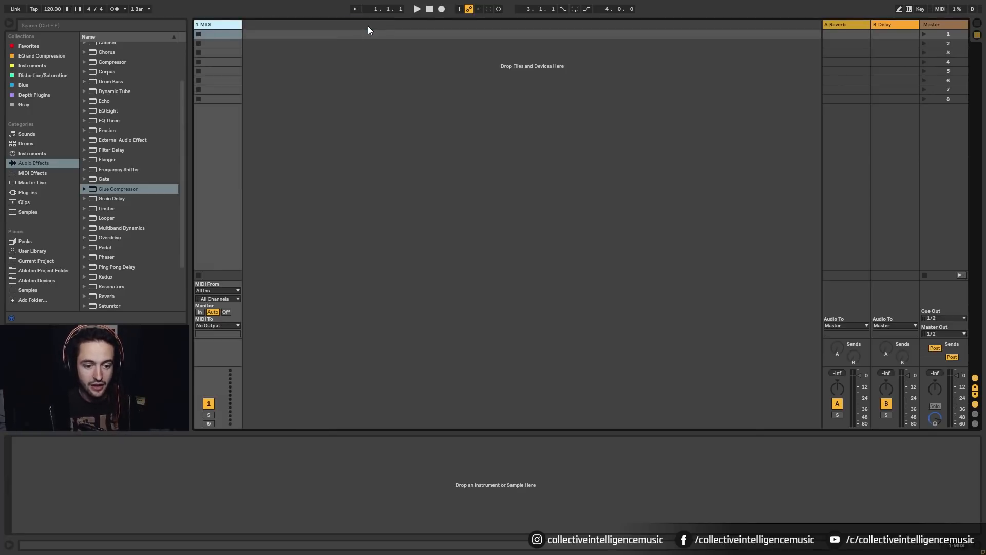
- Set the project tempo to 140 BPM
{"action": "left_click", "coordinate": [47, 10]}
{"action": "type", "text": "140"}
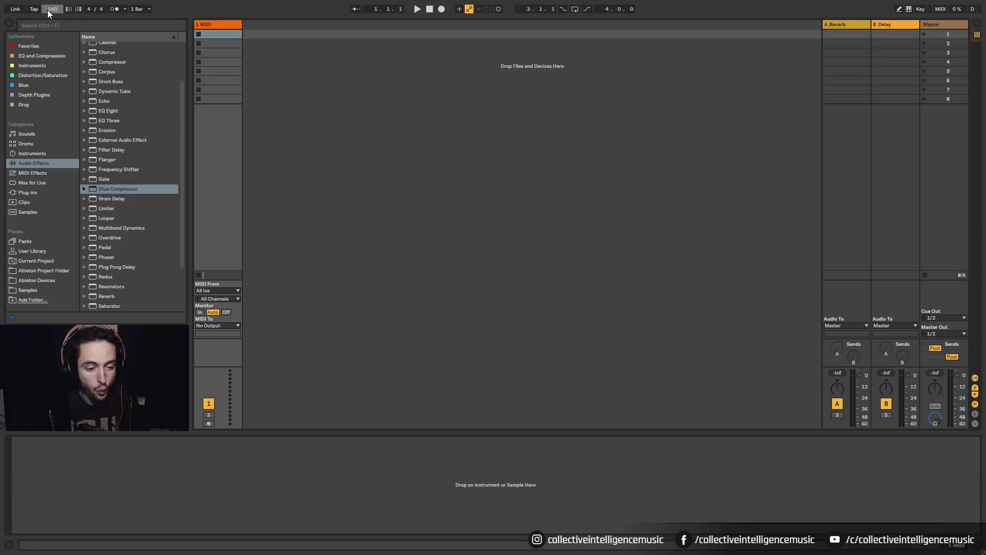
{"action": "key", "text": "Return"}
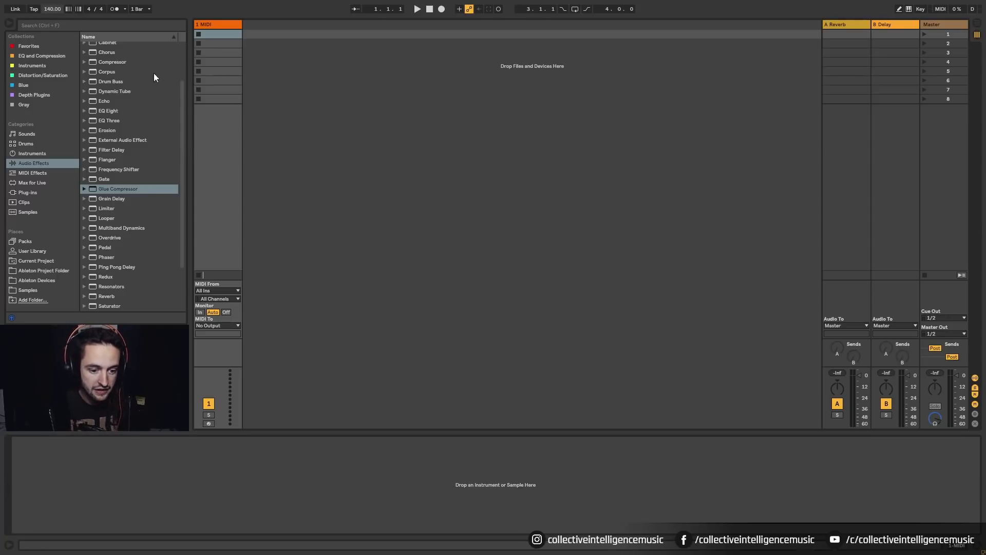
- Load an empty Drum Rack from the Drums category onto the first MIDI track
{"action": "left_click", "coordinate": [25, 143]}
{"action": "left_click_drag", "start_coordinate": [98, 57], "coordinate": [214, 26]}
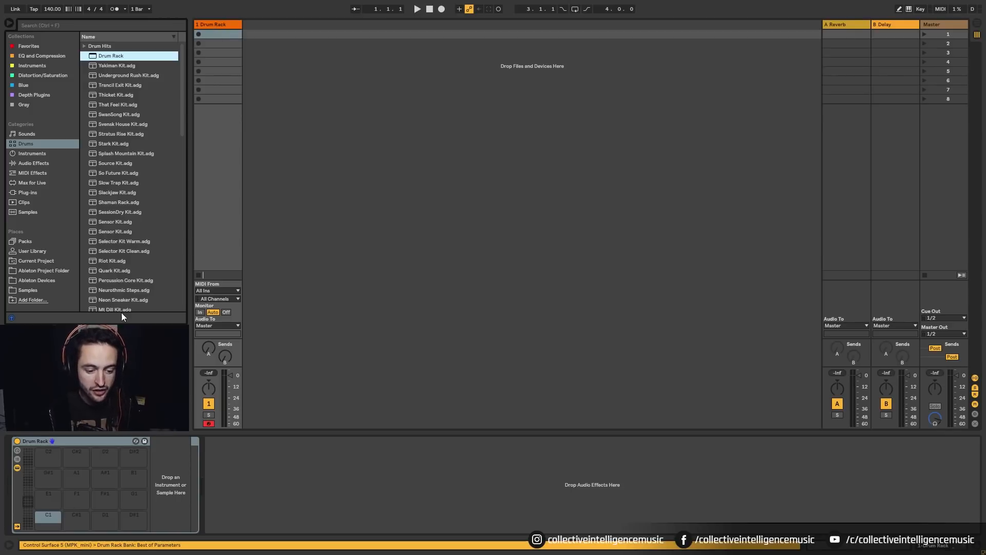
- Preview preset drum kits from Splash Mountain Kit to Slow Trap Kit, and reselect the empty Drum Rack in the browser
{"action": "left_click", "coordinate": [136, 152]}
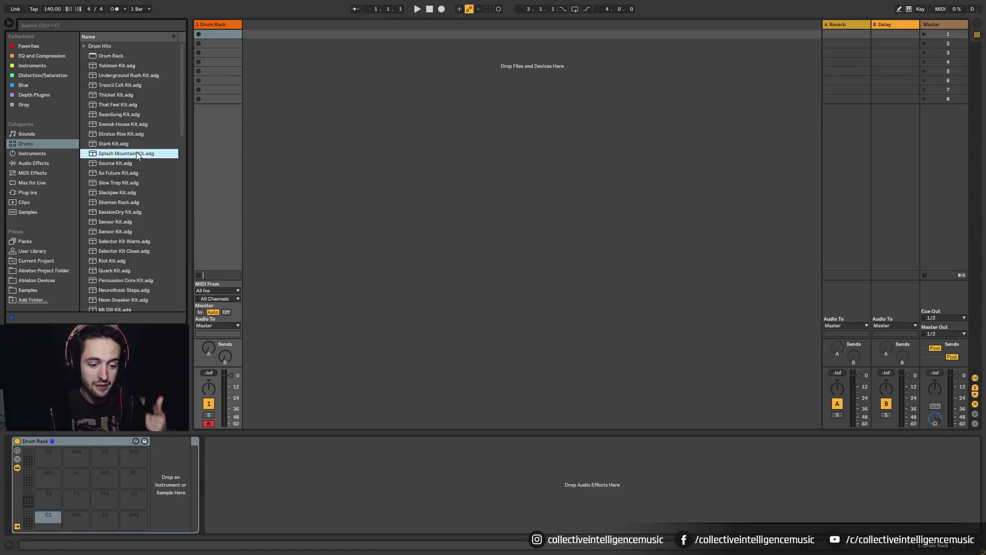
{"action": "key", "text": "Down"}
{"action": "key", "text": "Down"}
{"action": "key", "text": "Down"}
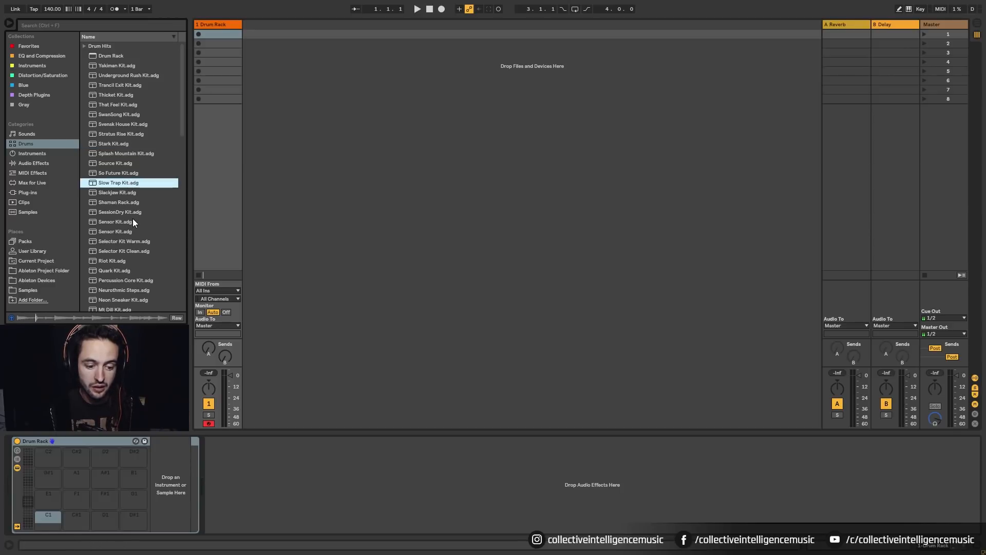
{"action": "left_click", "coordinate": [103, 55]}
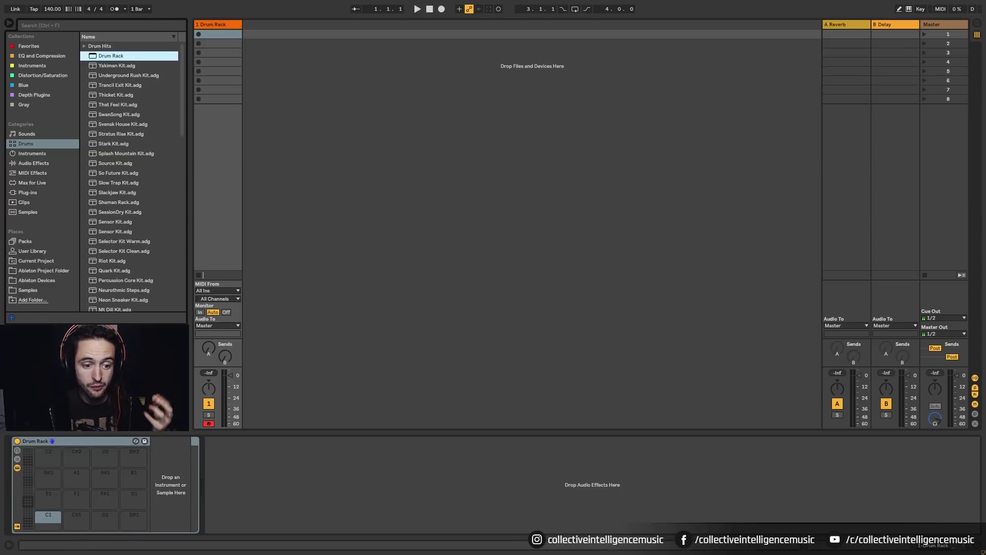
- Load the G# kick one-shot from the Cymatics Mothership sample pack onto the Drum Rack's C1 pad
{"action": "left_click", "coordinate": [40, 291]}
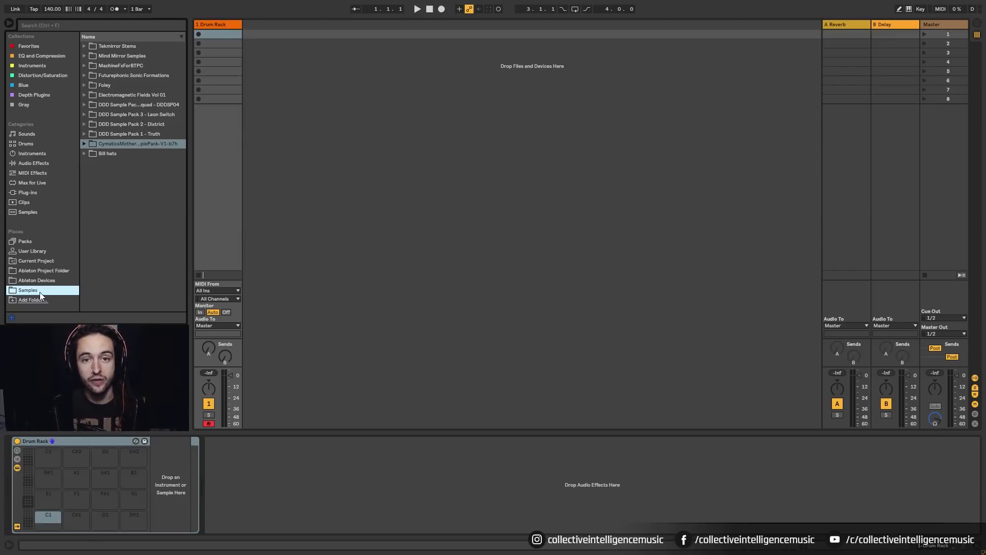
{"action": "left_click", "coordinate": [84, 143]}
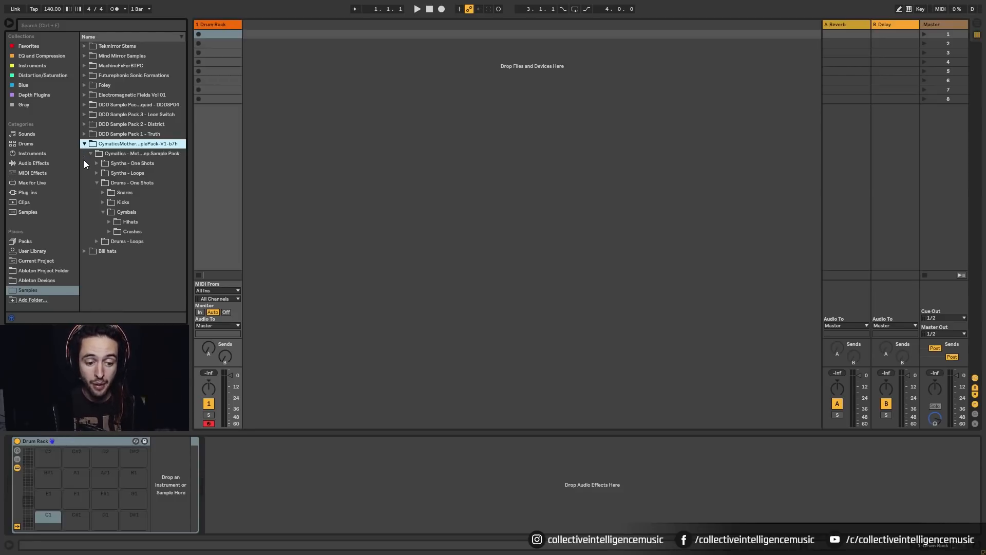
{"action": "left_click", "coordinate": [103, 212]}
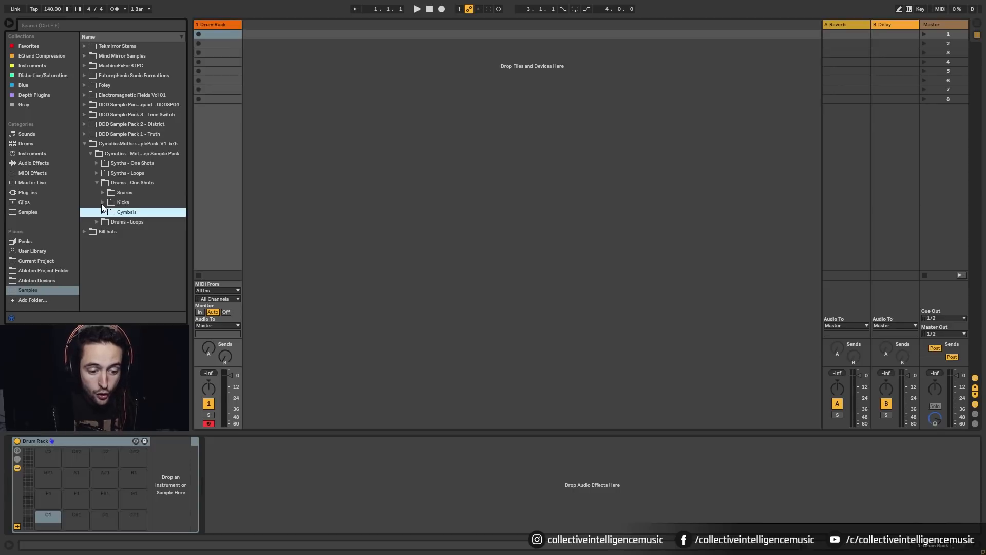
{"action": "left_click", "coordinate": [101, 203]}
{"action": "left_click", "coordinate": [162, 232]}
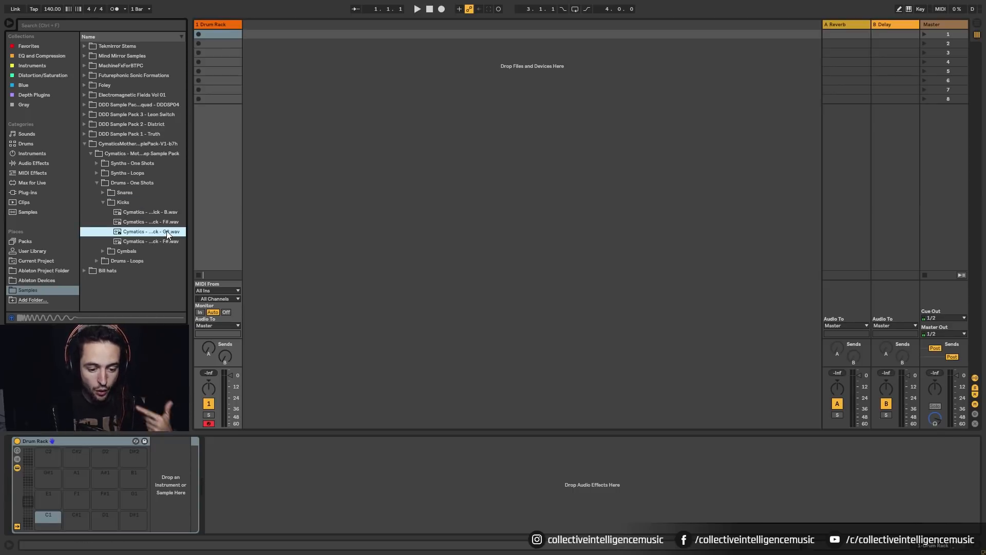
{"action": "left_click_drag", "start_coordinate": [166, 230], "coordinate": [49, 520]}
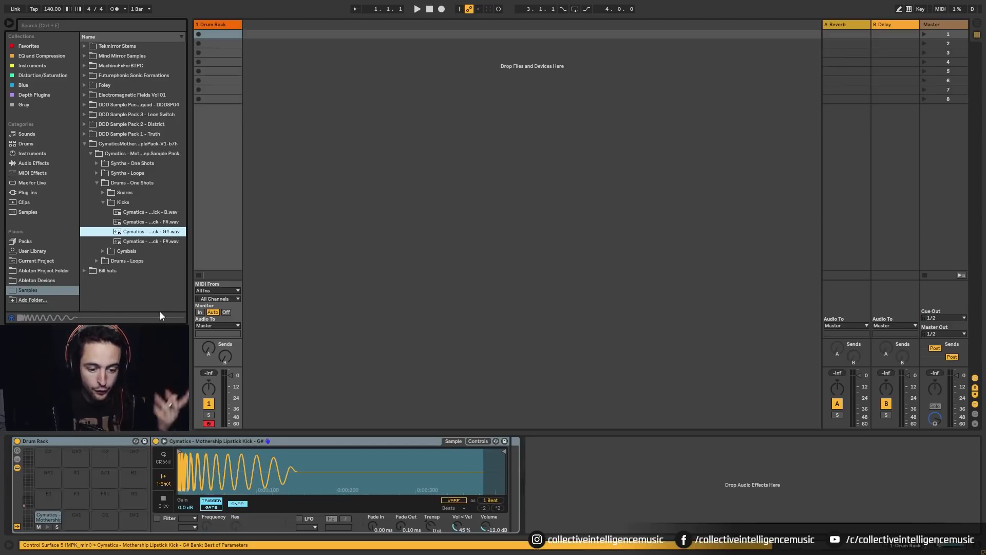
- Load the A# snare one-shot from the pack's Snares folder onto the C#1 pad
{"action": "left_click", "coordinate": [103, 203]}
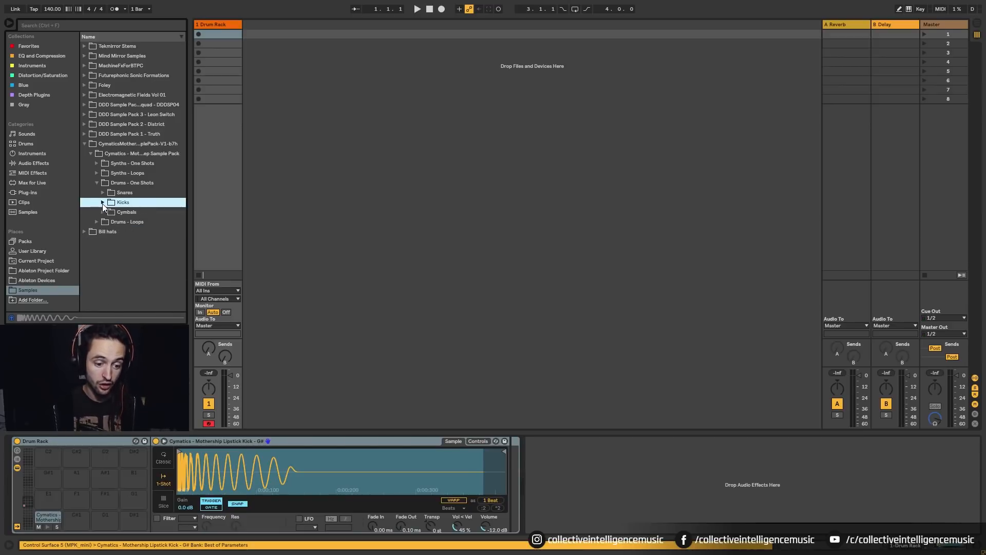
{"action": "left_click", "coordinate": [103, 193]}
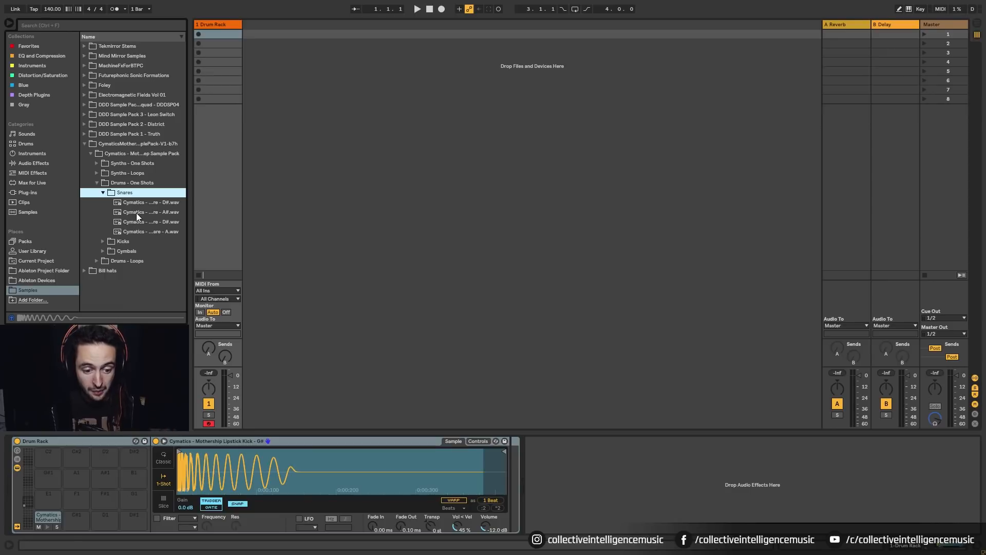
{"action": "left_click_drag", "start_coordinate": [137, 213], "coordinate": [74, 535]}
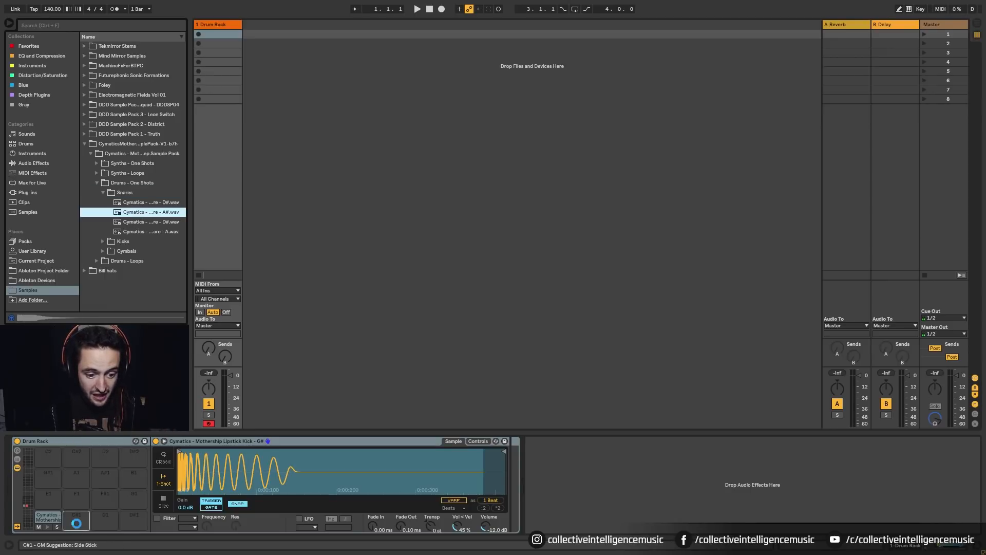
- Load the first and last samples of the Hihats folder onto the D1 and D#1 pads
{"action": "left_click", "coordinate": [103, 250]}
{"action": "left_click", "coordinate": [109, 221]}
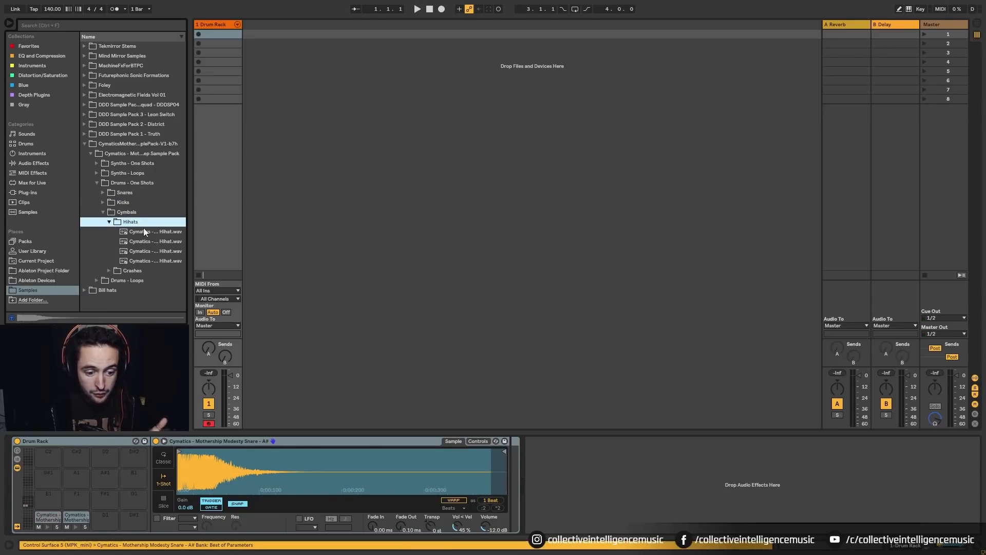
{"action": "left_click_drag", "start_coordinate": [143, 229], "coordinate": [106, 528]}
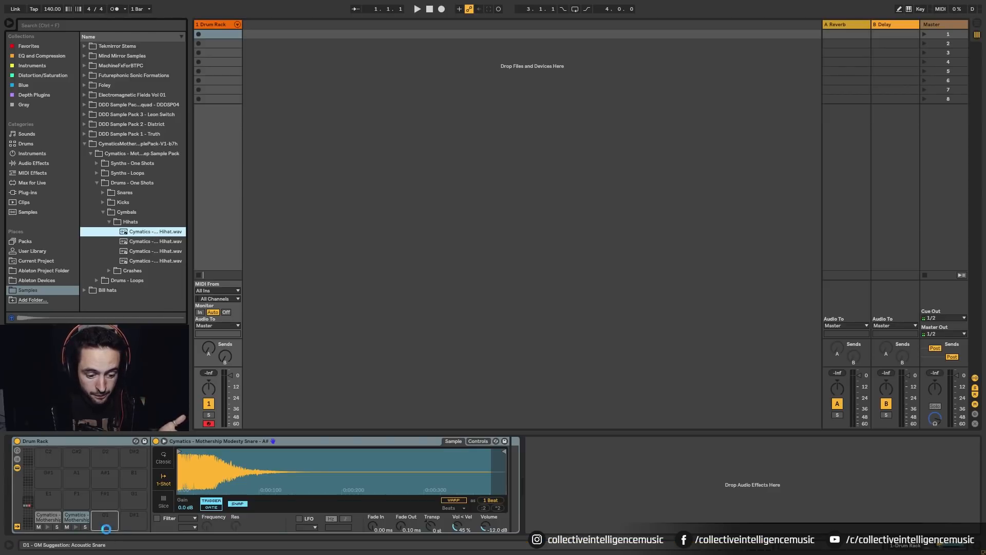
{"action": "left_click_drag", "start_coordinate": [168, 262], "coordinate": [135, 519]}
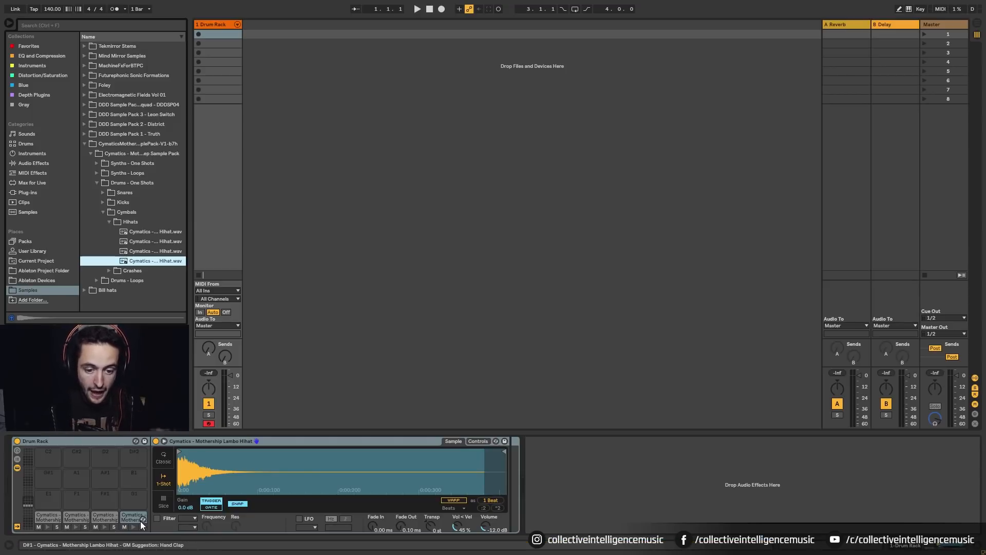
- Rename the Drum Rack track as Drums and create an empty MIDI clip in its first slot
{"action": "left_click", "coordinate": [211, 26]}
{"action": "key", "text": "ctrl+r"}
{"action": "type", "text": "Drums"}
{"action": "key", "text": "Return"}
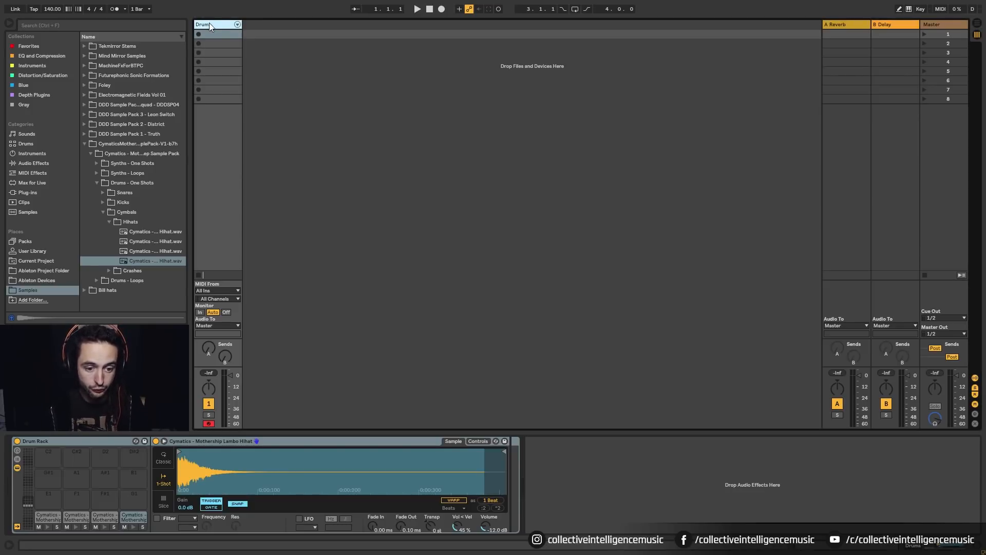
{"action": "key", "text": "Return"}
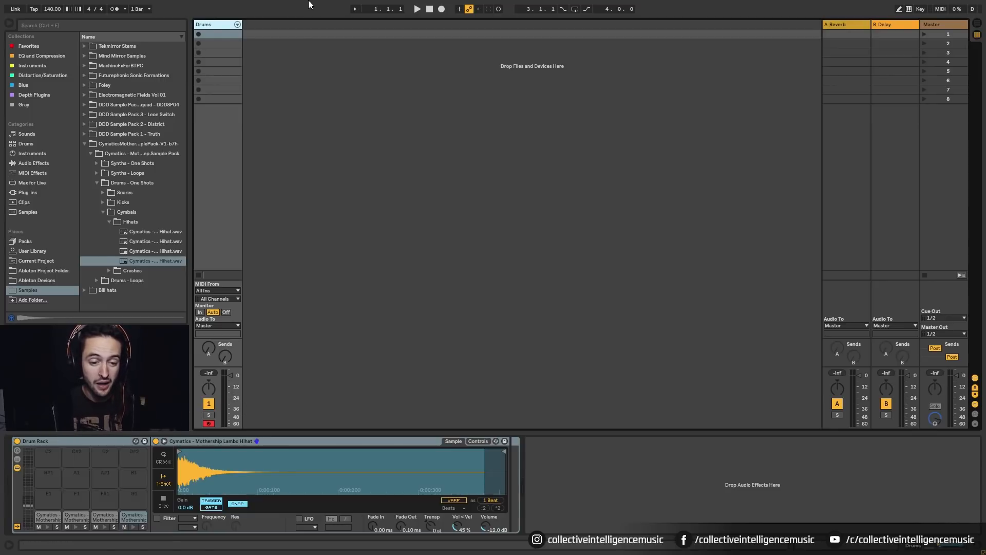
{"action": "double_click", "coordinate": [226, 35]}
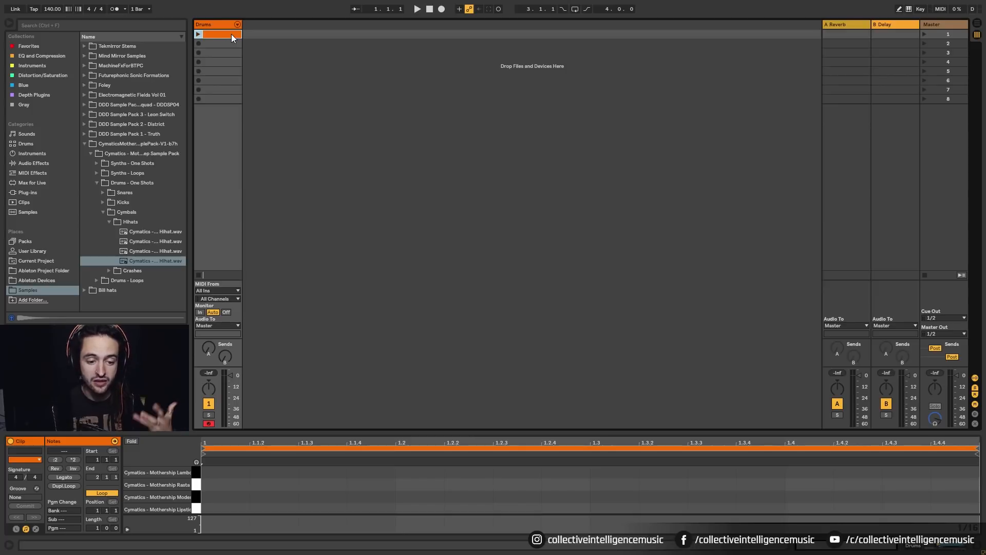
- Create empty MIDI clips in slots 2 to 5 of the Drums track, and delete those four clips again
{"action": "double_click", "coordinate": [215, 45]}
{"action": "double_click", "coordinate": [217, 54]}
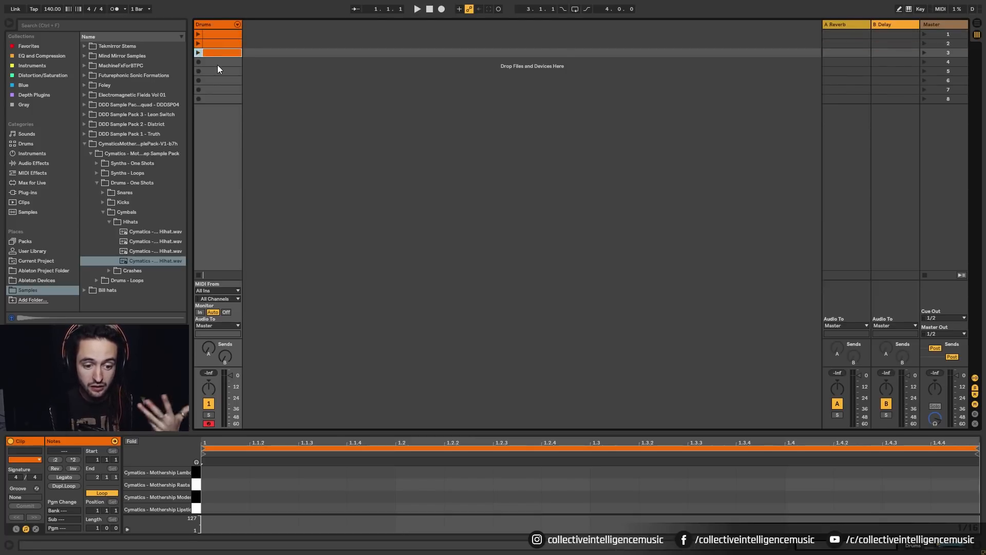
{"action": "double_click", "coordinate": [218, 64]}
{"action": "double_click", "coordinate": [217, 72]}
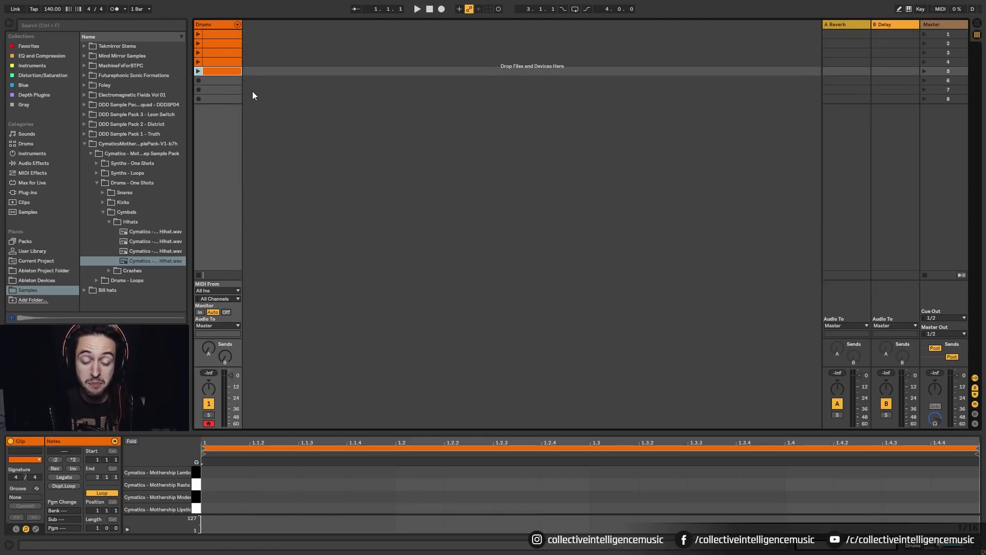
{"action": "left_click", "coordinate": [222, 45], "text": "shift"}
{"action": "key", "text": "Delete"}
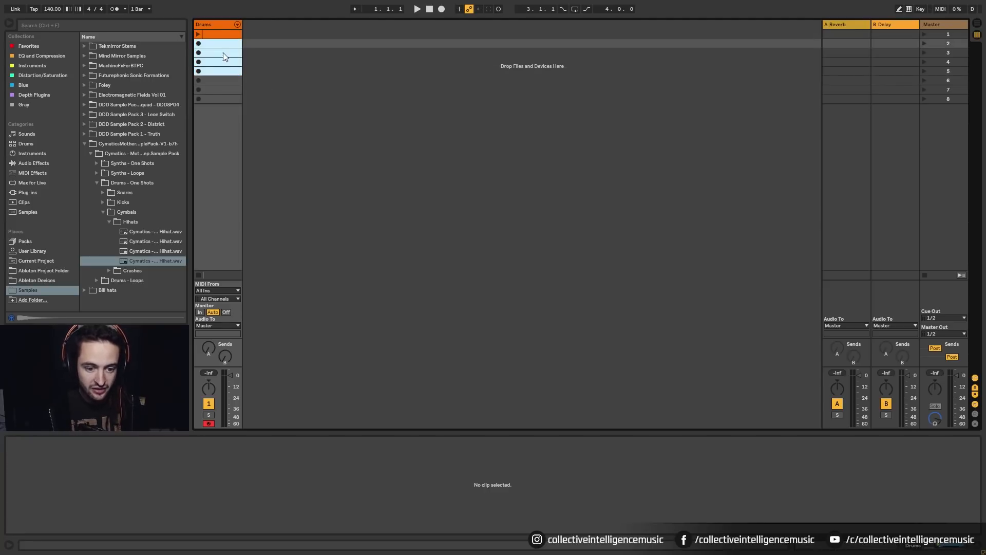
- Open the Drums clip in the first slot and set its loop length to 4 bars
{"action": "left_click", "coordinate": [220, 35]}
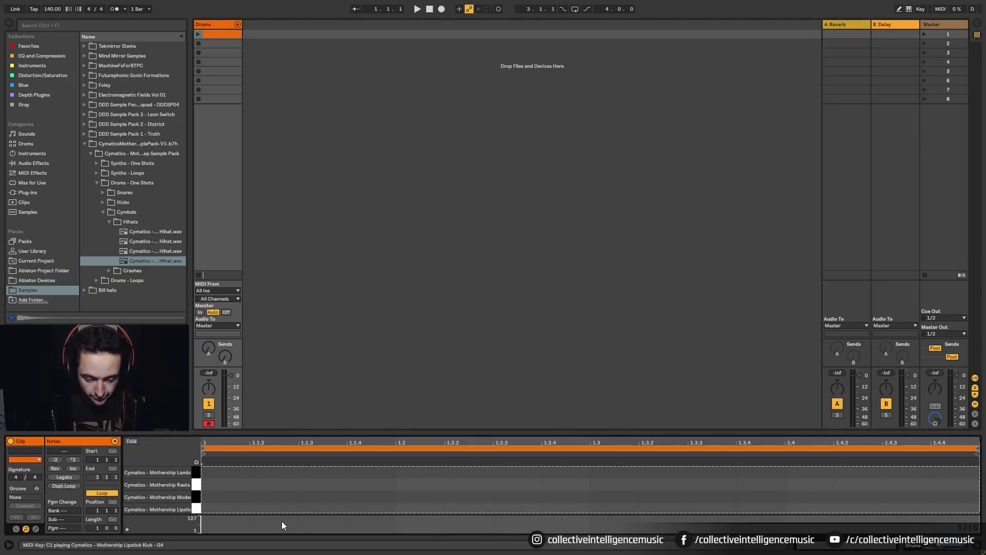
{"action": "left_click_drag", "start_coordinate": [436, 473], "coordinate": [586, 494]}
{"action": "left_click", "coordinate": [631, 491]}
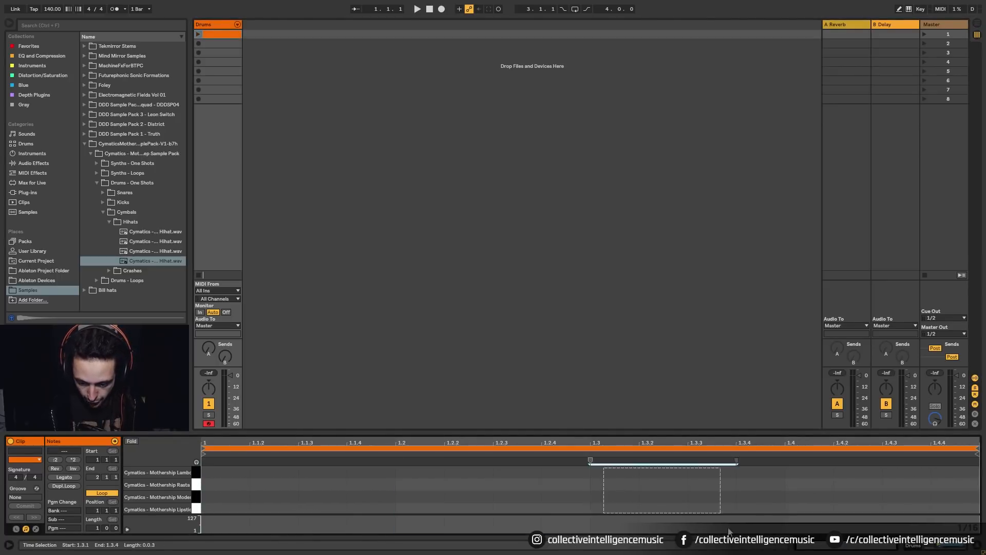
{"action": "left_click", "coordinate": [827, 479]}
{"action": "left_click", "coordinate": [865, 480]}
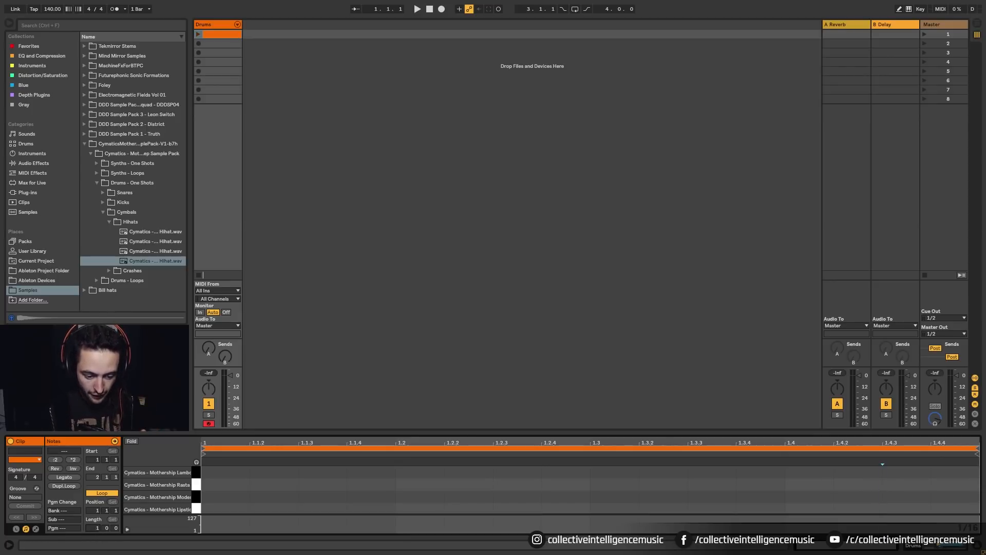
{"action": "left_click_drag", "start_coordinate": [97, 528], "coordinate": [96, 509]}
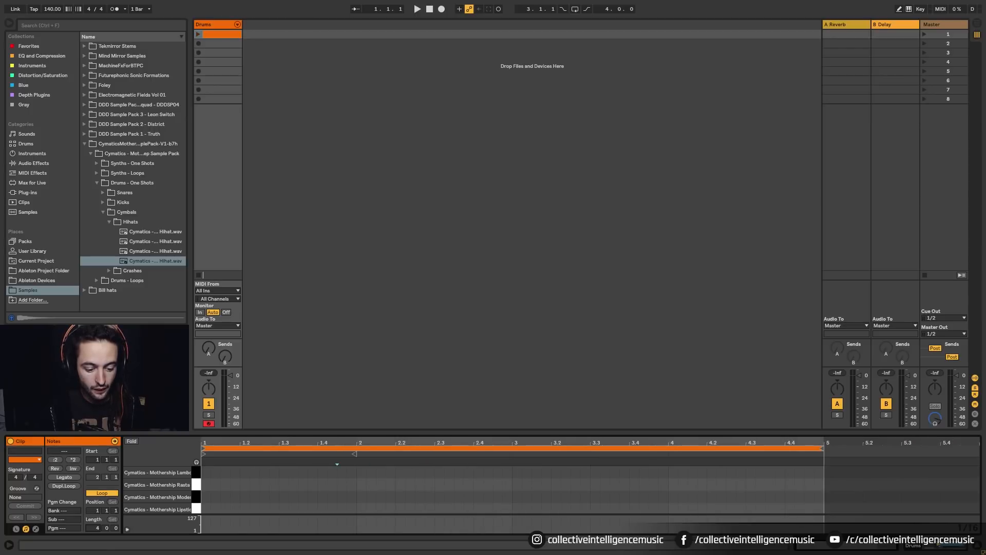
{"action": "left_click_drag", "start_coordinate": [617, 442], "coordinate": [617, 452]}
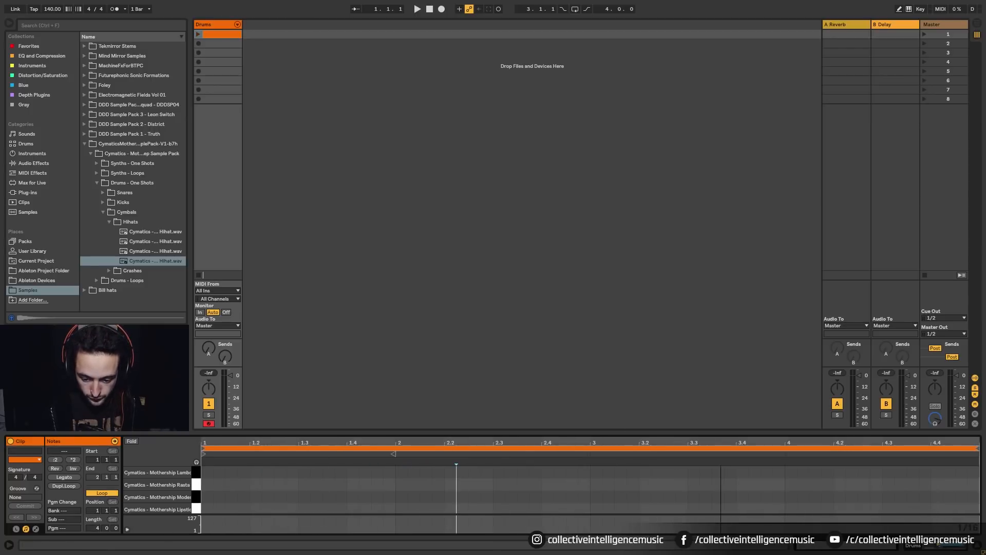
- Highlight the bars of the Drums clip one after another in the note editor to examine its four-bar grid
{"action": "left_click_drag", "start_coordinate": [208, 472], "coordinate": [589, 550]}
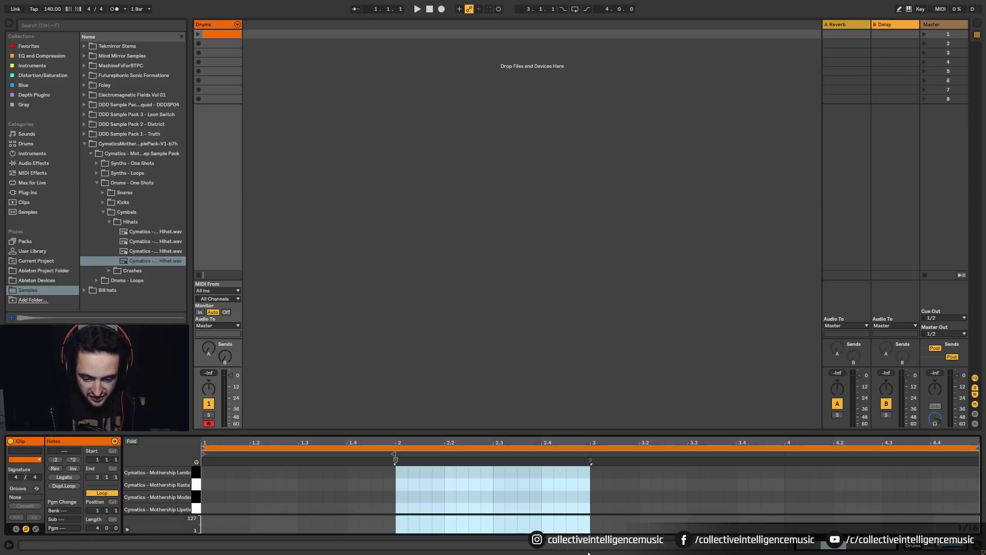
{"action": "left_click_drag", "start_coordinate": [594, 467], "coordinate": [758, 477]}
{"action": "left_click_drag", "start_coordinate": [784, 513], "coordinate": [784, 514]}
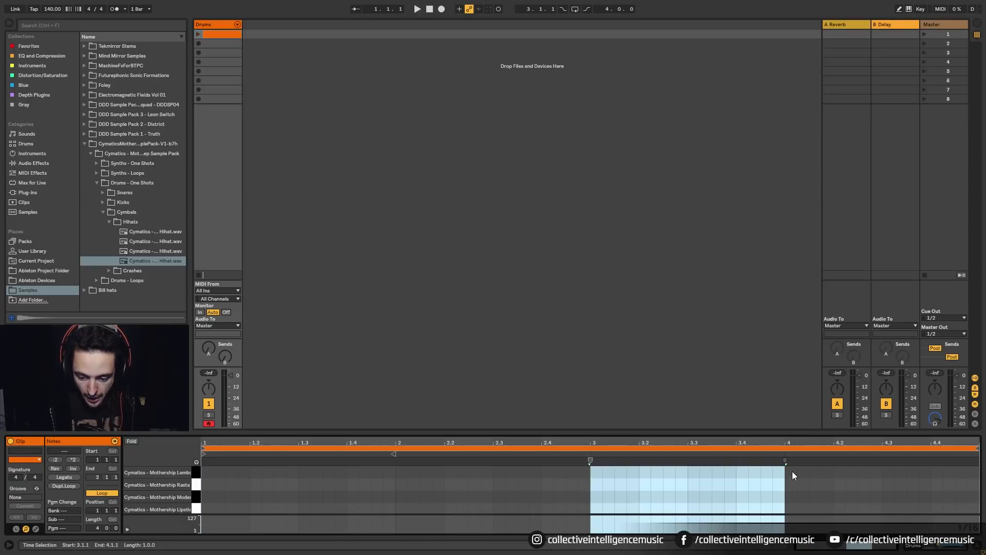
{"action": "left_click_drag", "start_coordinate": [792, 469], "coordinate": [977, 514]}
{"action": "left_click", "coordinate": [893, 510]}
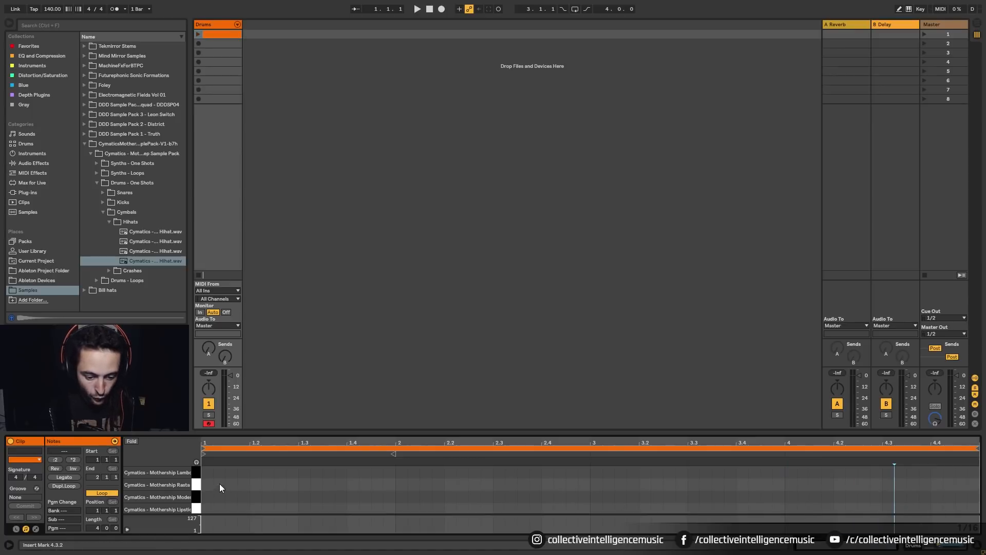
- Highlight the beats of bar 1 one after another in the note editor to examine how the bar divides
{"action": "left_click_drag", "start_coordinate": [220, 484], "coordinate": [249, 510]}
{"action": "left_click_drag", "start_coordinate": [251, 473], "coordinate": [301, 520]}
{"action": "left_click_drag", "start_coordinate": [302, 476], "coordinate": [393, 523]}
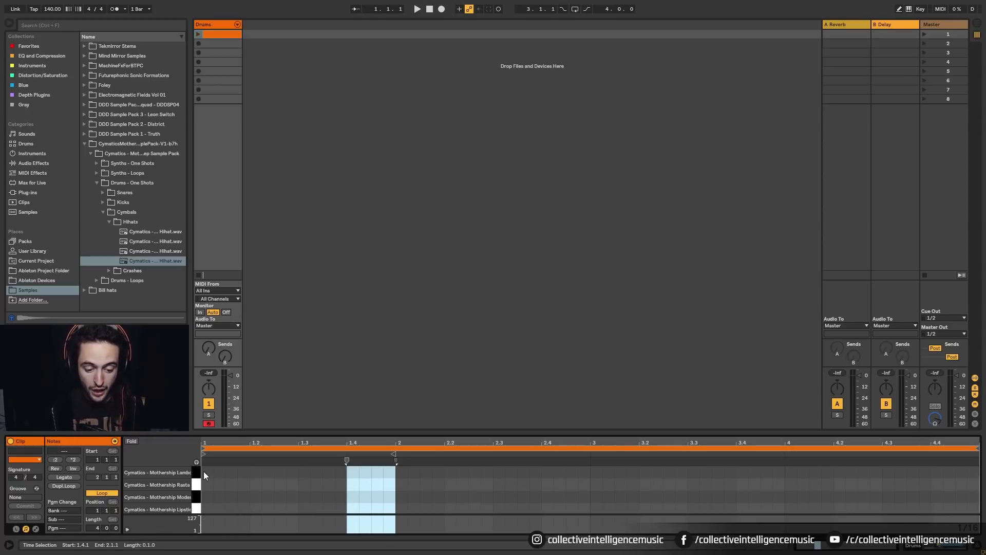
- Add a kick note on beat 1 and a snare note on beat 3 of each of the four bars
{"action": "double_click", "coordinate": [206, 509]}
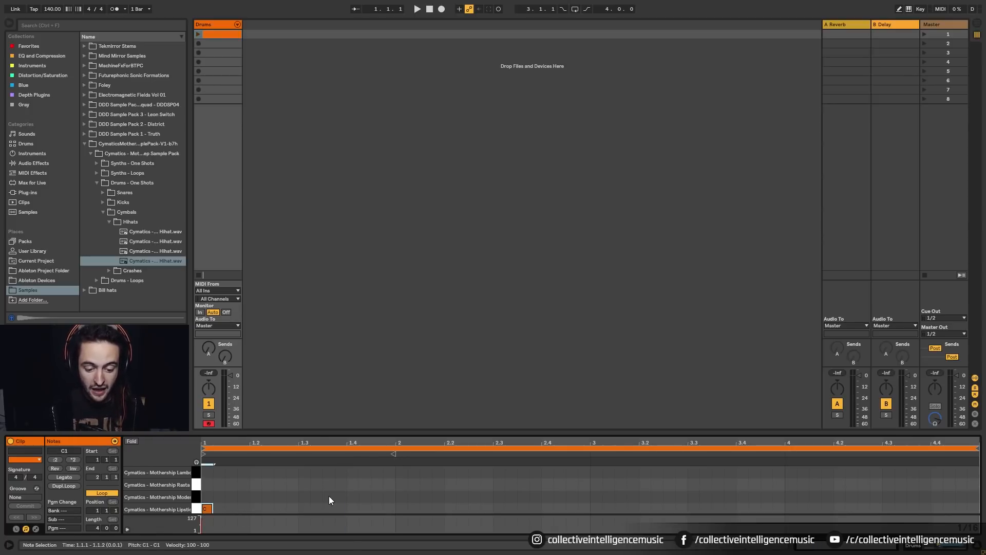
{"action": "double_click", "coordinate": [306, 498]}
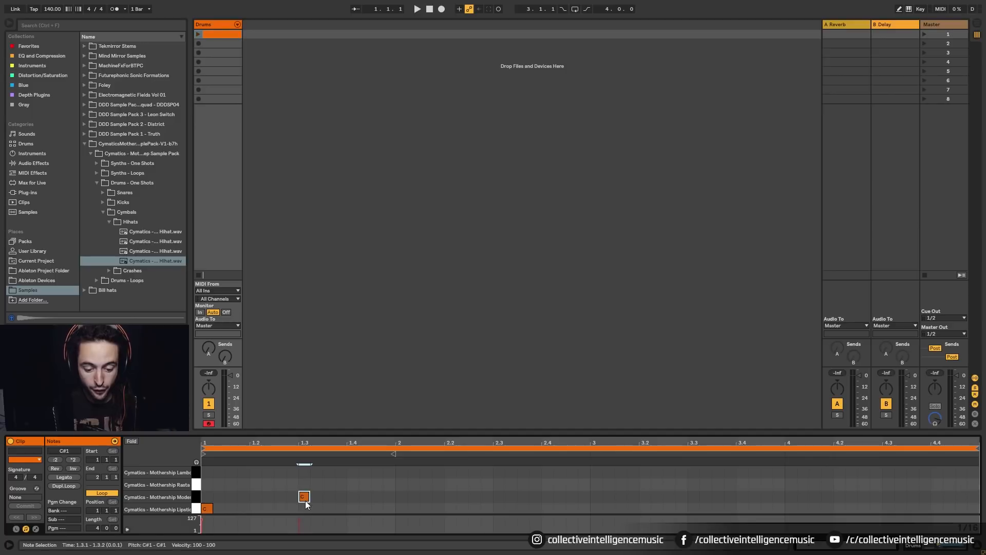
{"action": "double_click", "coordinate": [398, 509]}
{"action": "double_click", "coordinate": [496, 496]}
{"action": "double_click", "coordinate": [594, 508]}
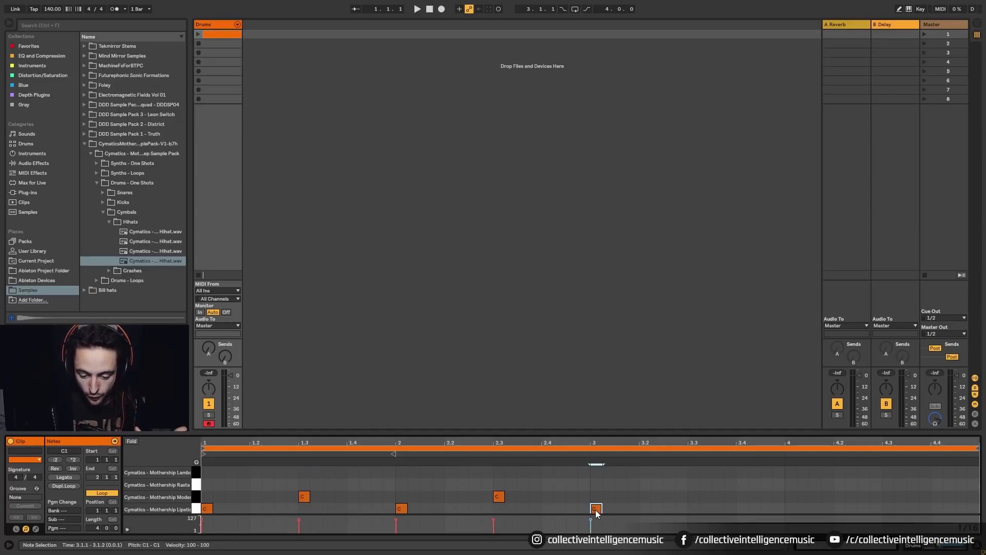
{"action": "double_click", "coordinate": [693, 497]}
{"action": "double_click", "coordinate": [790, 508]}
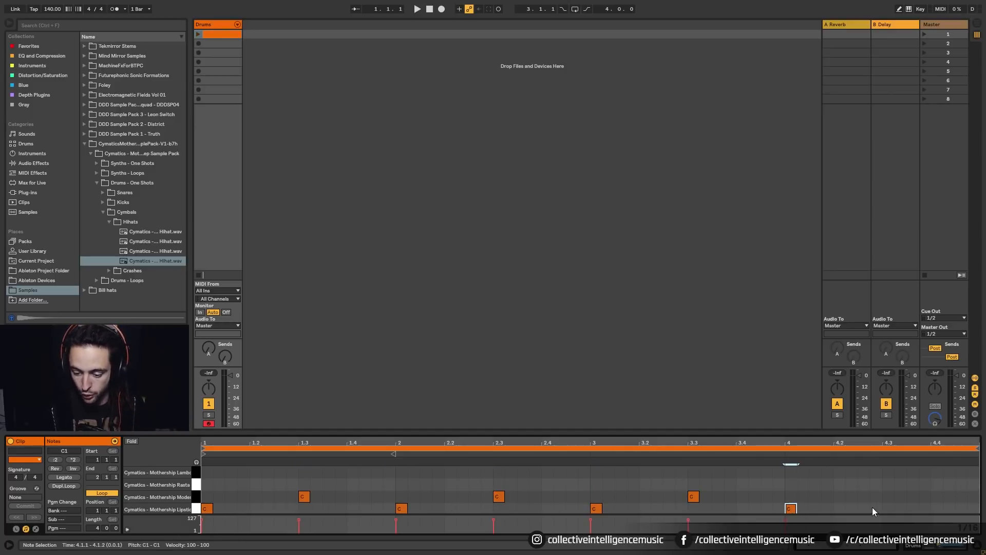
{"action": "double_click", "coordinate": [889, 496]}
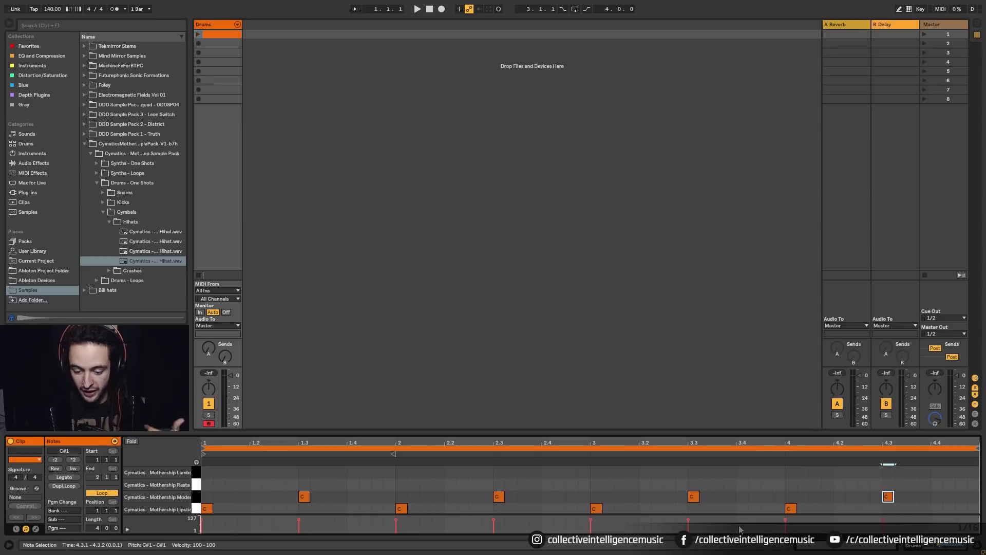
- Audition the kick and snare sounds from the note editor's keys, and play the Drums clip to hear the pattern
{"action": "left_click", "coordinate": [197, 508]}
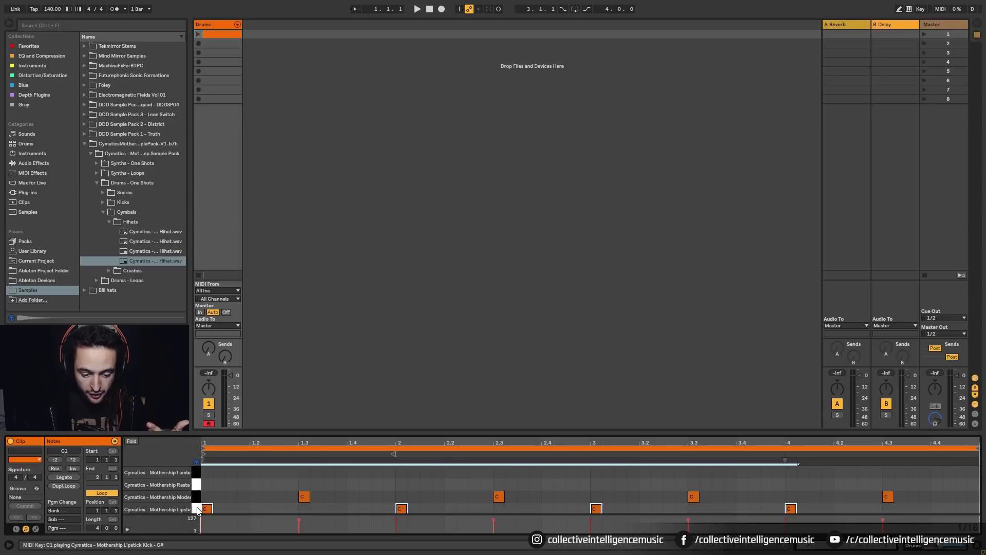
{"action": "left_click", "coordinate": [198, 510]}
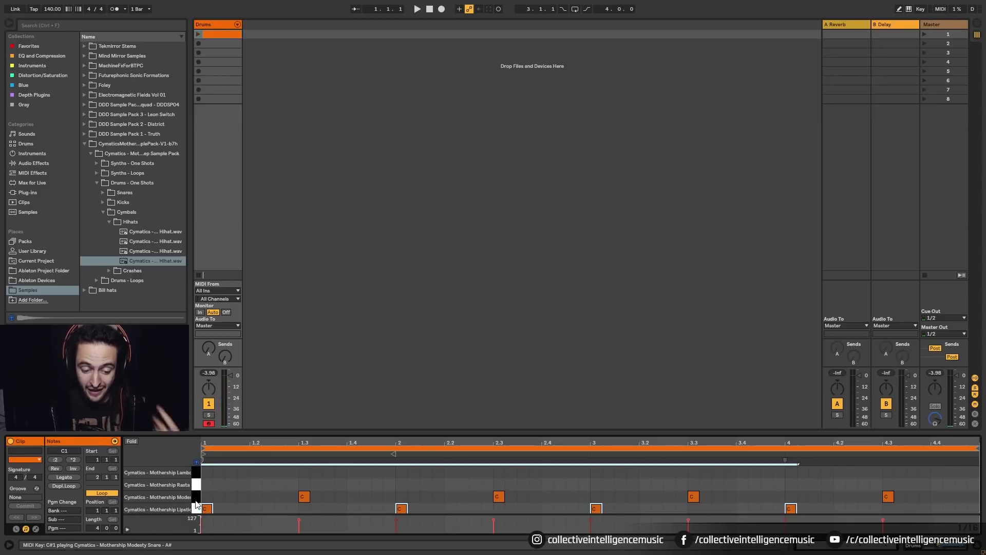
{"action": "left_click", "coordinate": [195, 498]}
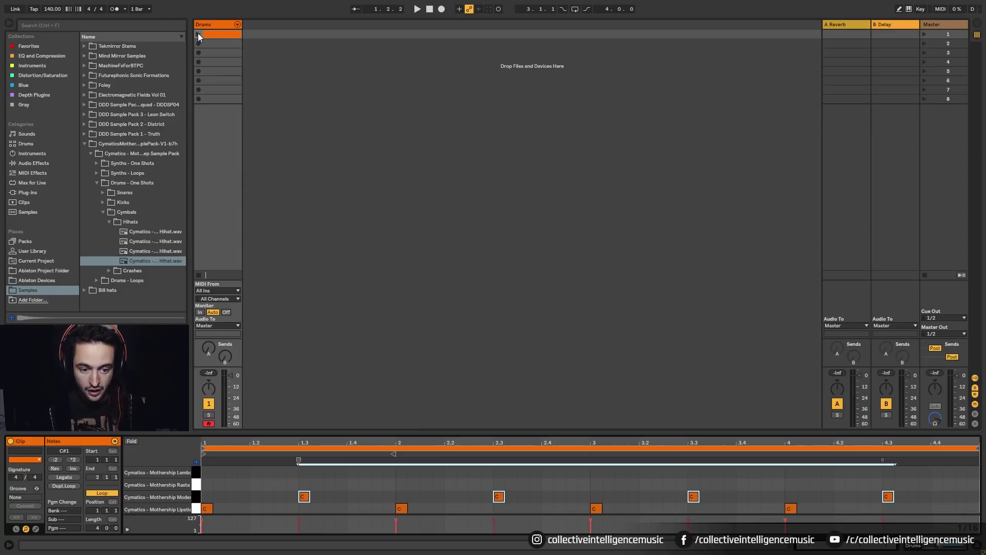
{"action": "left_click", "coordinate": [226, 35]}
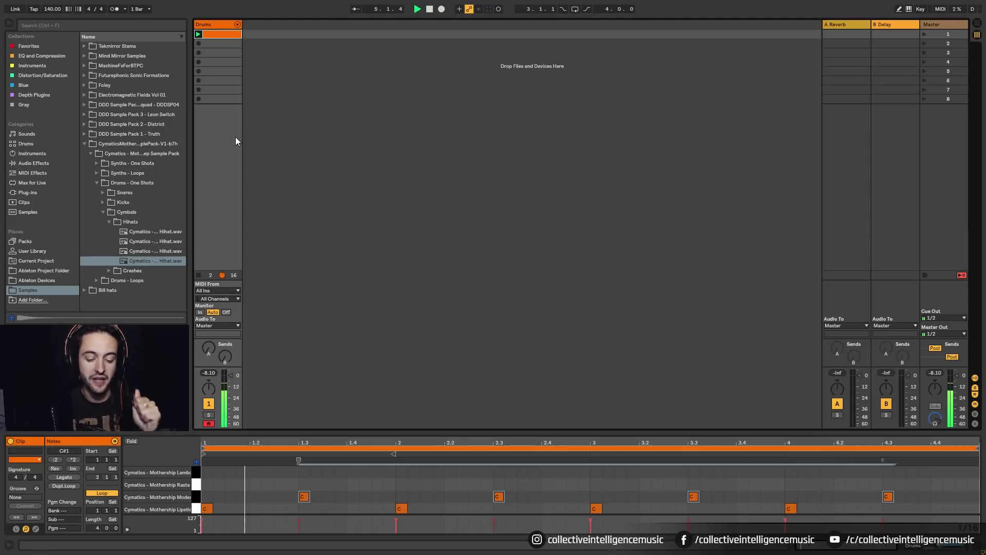
{"action": "key", "text": "space"}
- Move the kick note at the start of bar 2 one beat later to 2.2
{"action": "left_click", "coordinate": [389, 486]}
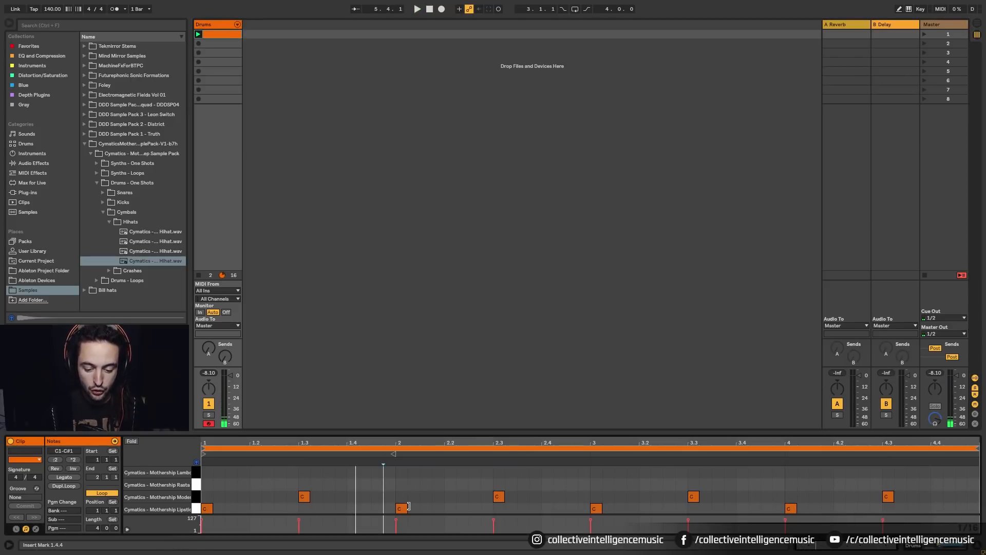
{"action": "left_click_drag", "start_coordinate": [402, 507], "coordinate": [449, 522]}
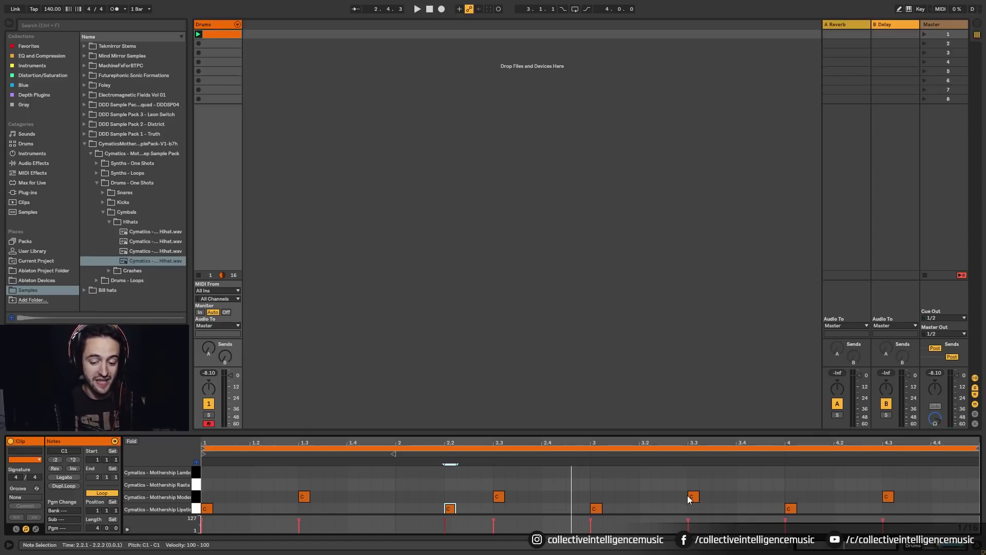
{"action": "left_click", "coordinate": [590, 475]}
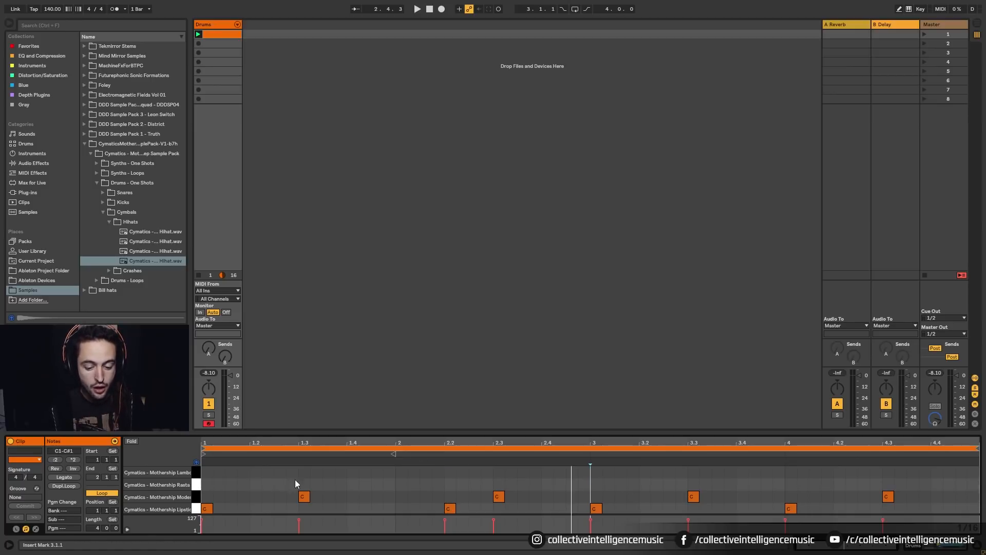
- Highlight bars 1 and 3 and bars 2 and 4 in turn to compare their kick and snare placement
{"action": "left_click_drag", "start_coordinate": [205, 469], "coordinate": [398, 526]}
{"action": "left_click_drag", "start_coordinate": [594, 468], "coordinate": [770, 551]}
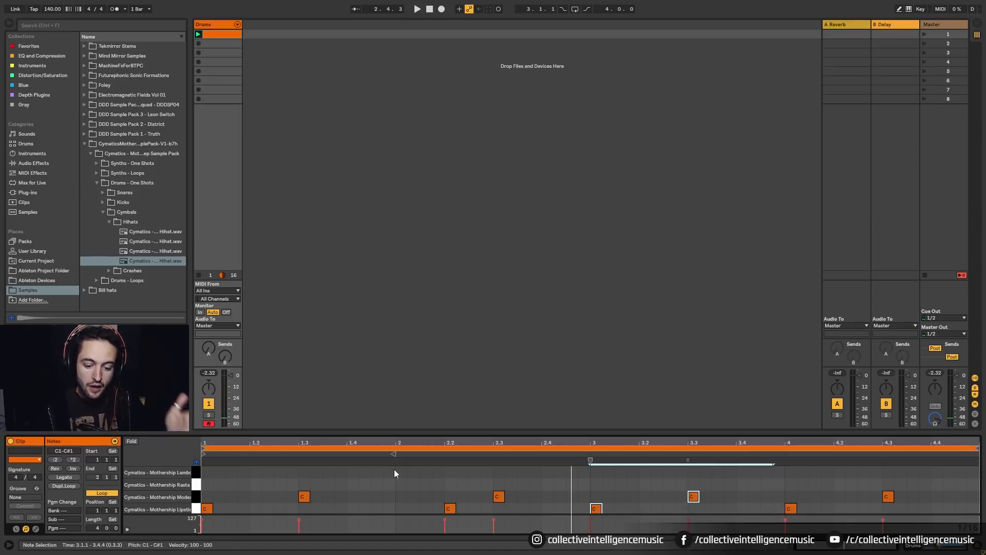
{"action": "left_click_drag", "start_coordinate": [396, 467], "coordinate": [565, 513]}
{"action": "left_click_drag", "start_coordinate": [796, 463], "coordinate": [945, 513]}
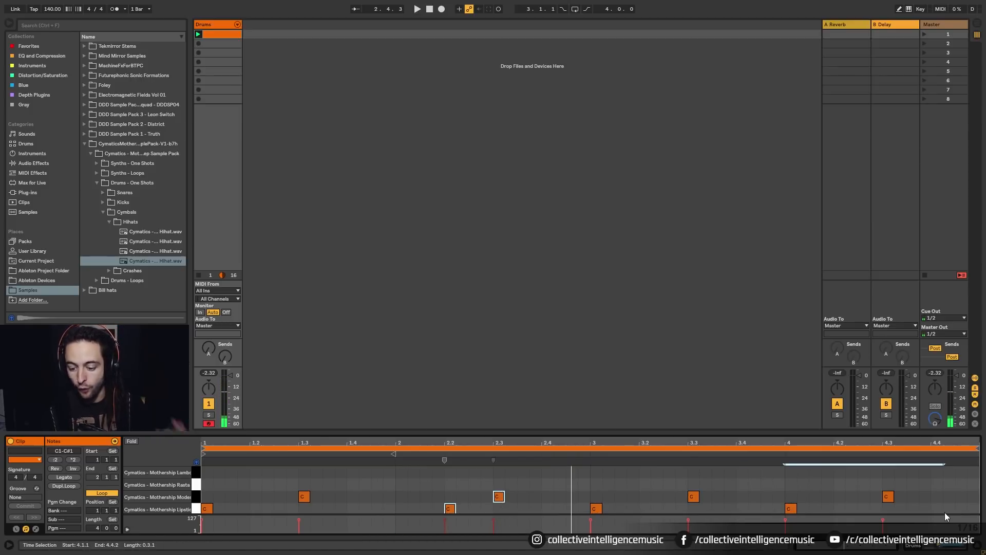
{"action": "left_click", "coordinate": [953, 491]}
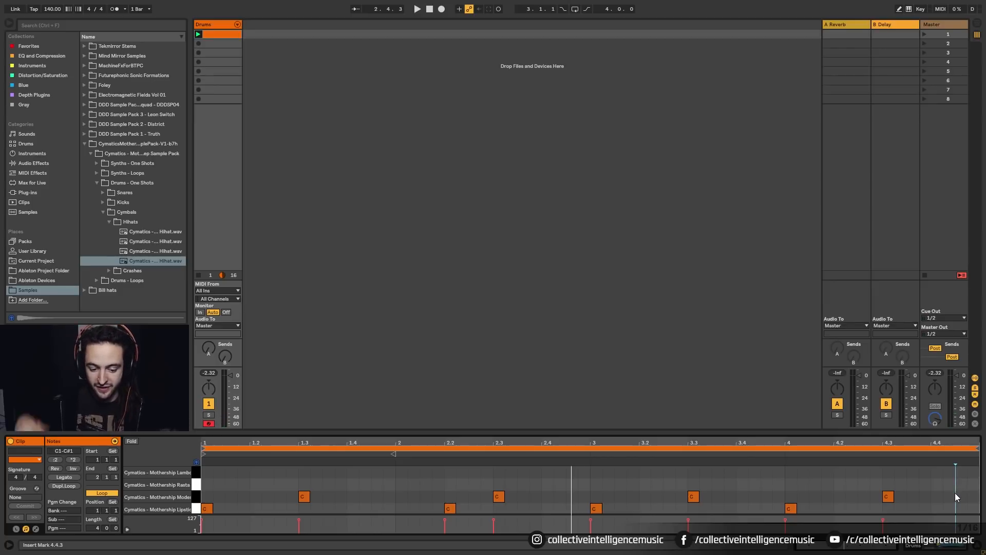
- Play the Drums clip, add a kick note at 4.2.3 just before the last snare, and play the beat again
{"action": "key", "text": "space"}
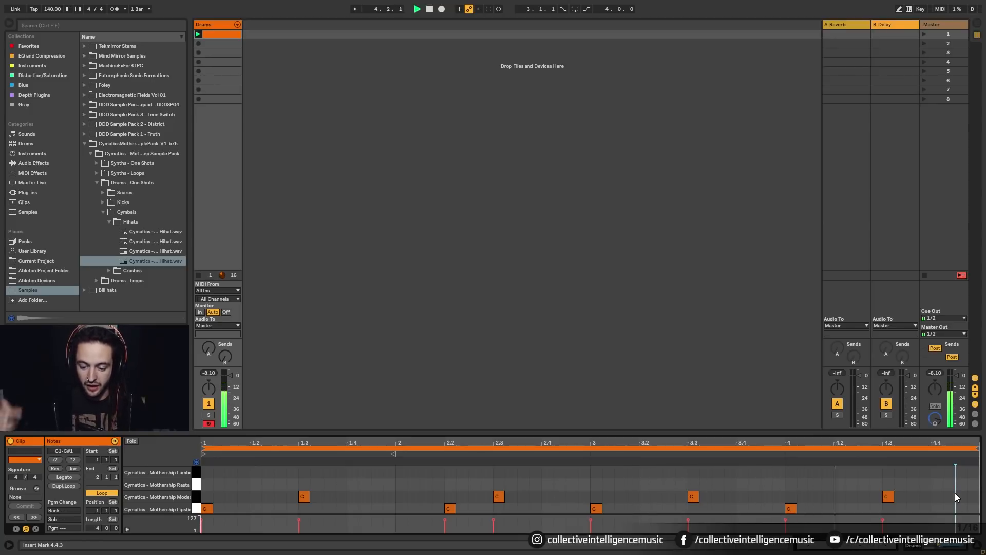
{"action": "double_click", "coordinate": [861, 507]}
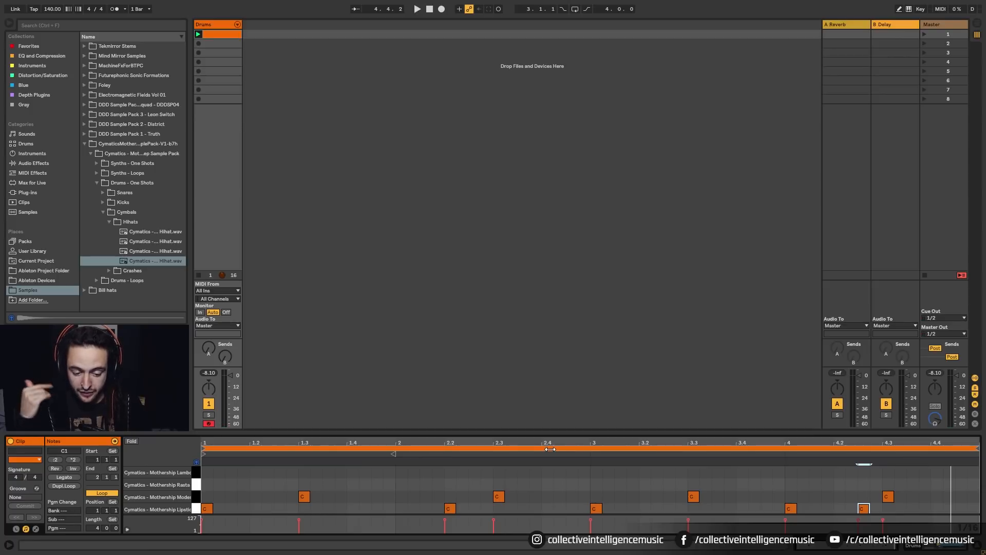
{"action": "key", "text": "space"}
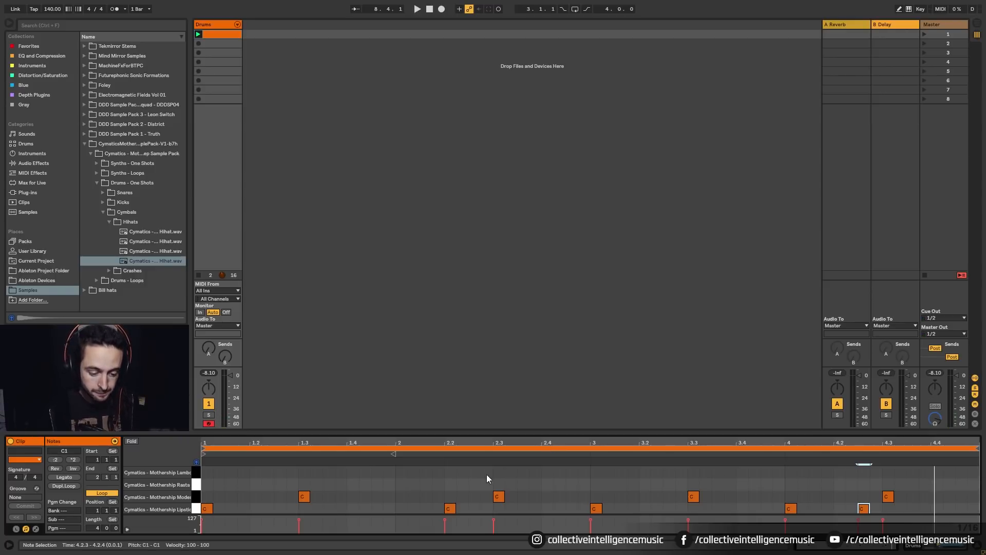
- Display the Drums track's Drum Rack and audition its Mothership Rasta Hihat pad
{"action": "left_click", "coordinate": [914, 548]}
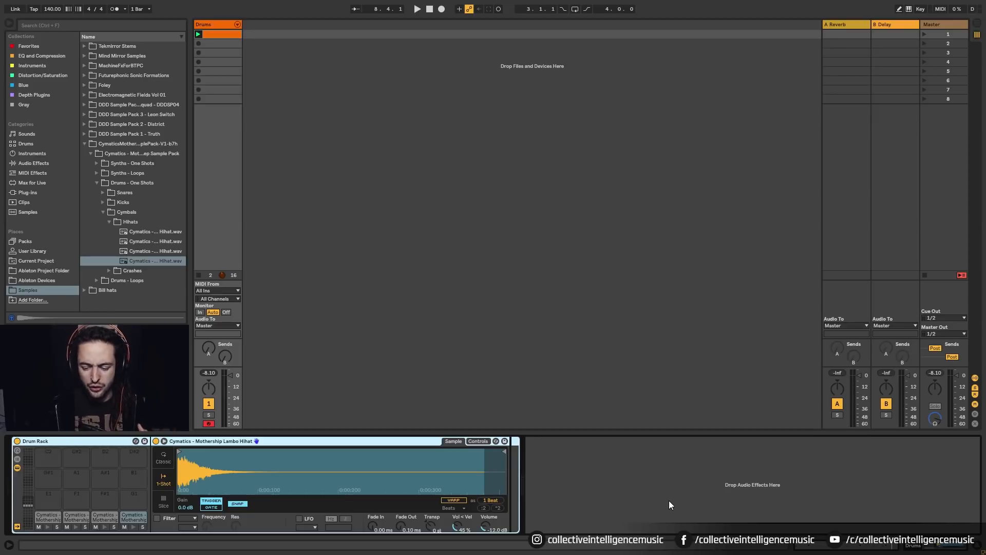
{"action": "key", "text": "shift+Tab"}
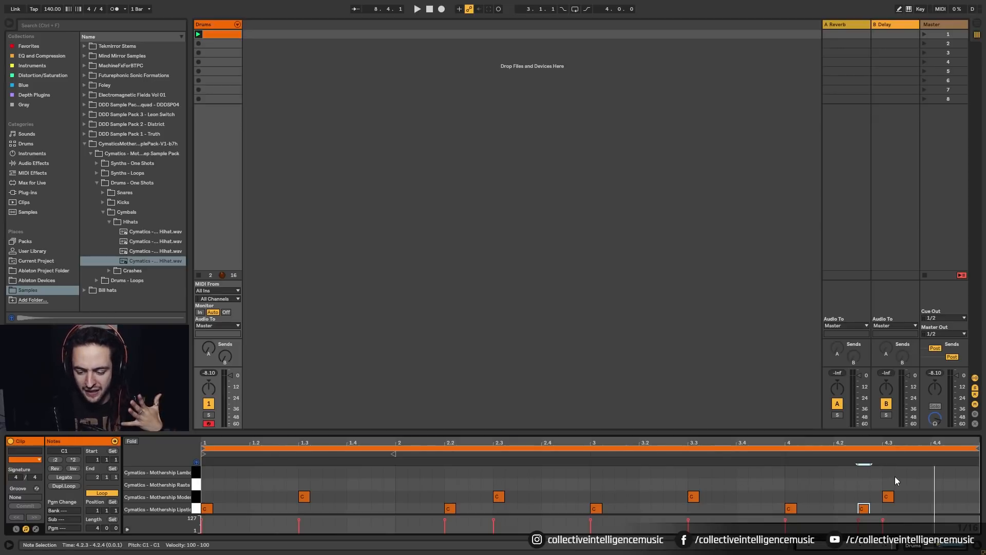
{"action": "key", "text": "shift+Tab"}
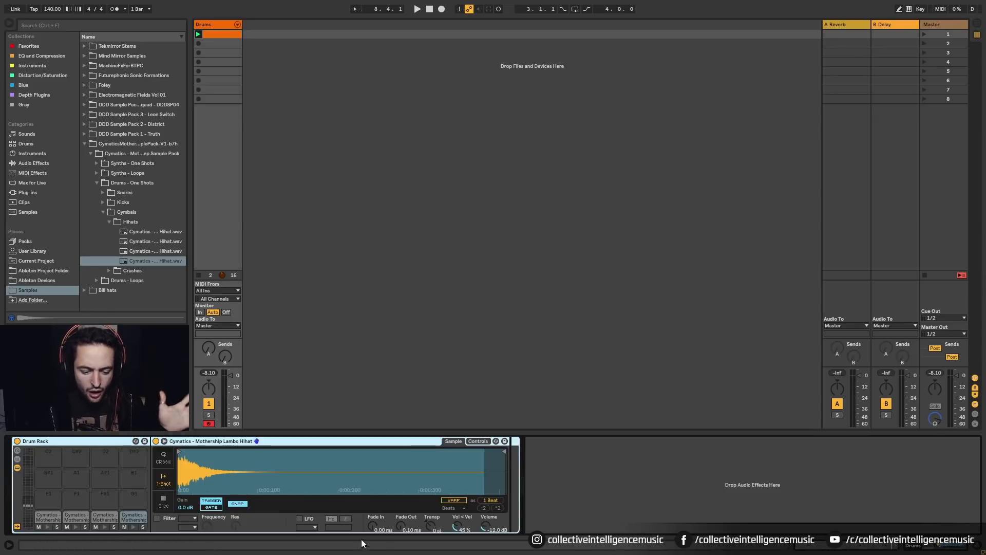
{"action": "left_click", "coordinate": [100, 517]}
{"action": "left_click", "coordinate": [104, 528]}
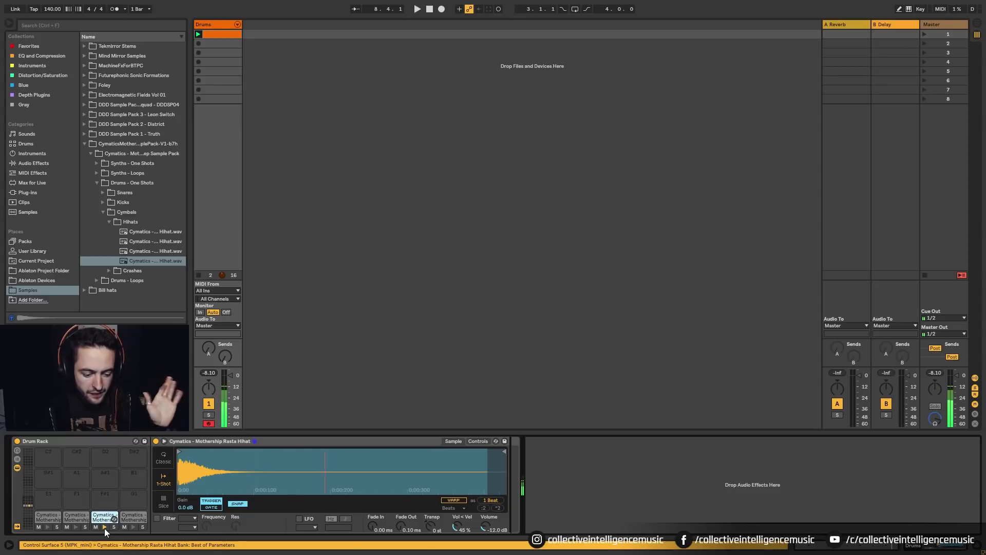
- Extract the Mothership Rasta Hihat pad to a new MIDI track, and undo the extraction
{"action": "left_click_drag", "start_coordinate": [102, 519], "coordinate": [294, 383]}
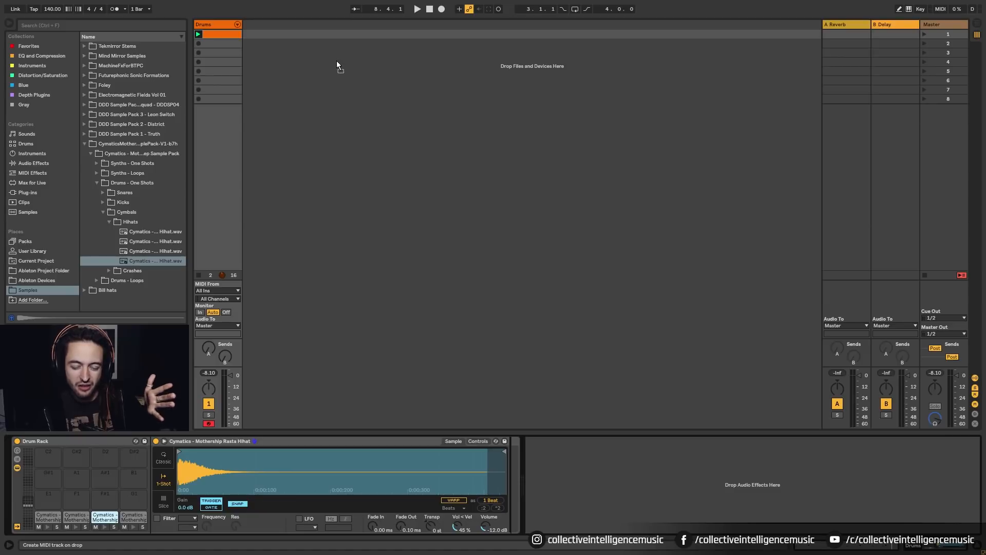
{"action": "left_click_drag", "start_coordinate": [337, 62], "coordinate": [339, 61]}
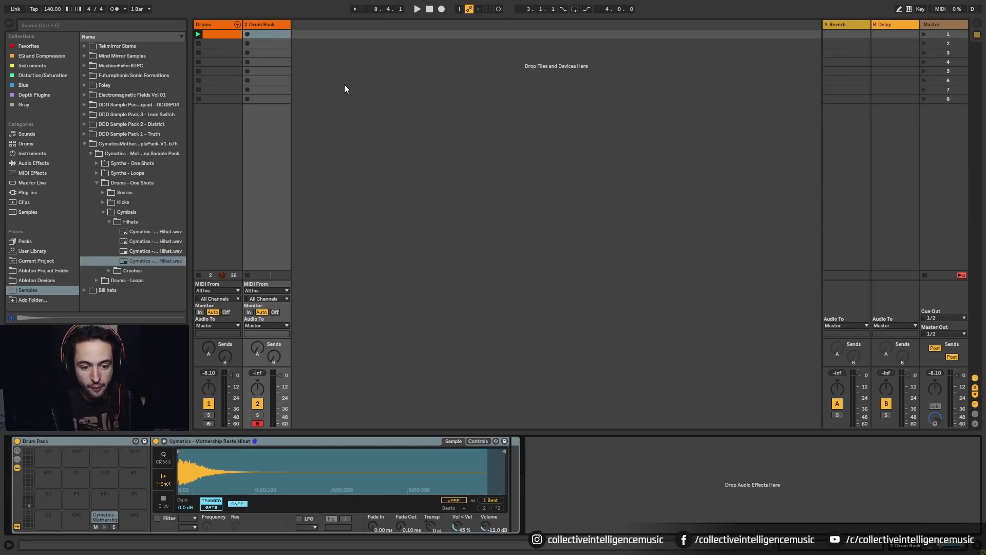
{"action": "left_click", "coordinate": [218, 33]}
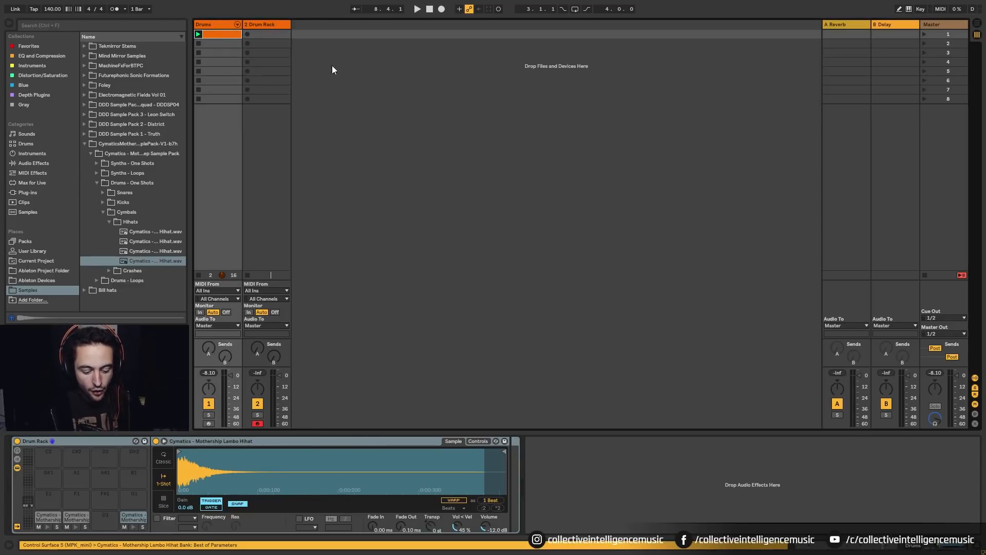
{"action": "key", "text": "Delete"}
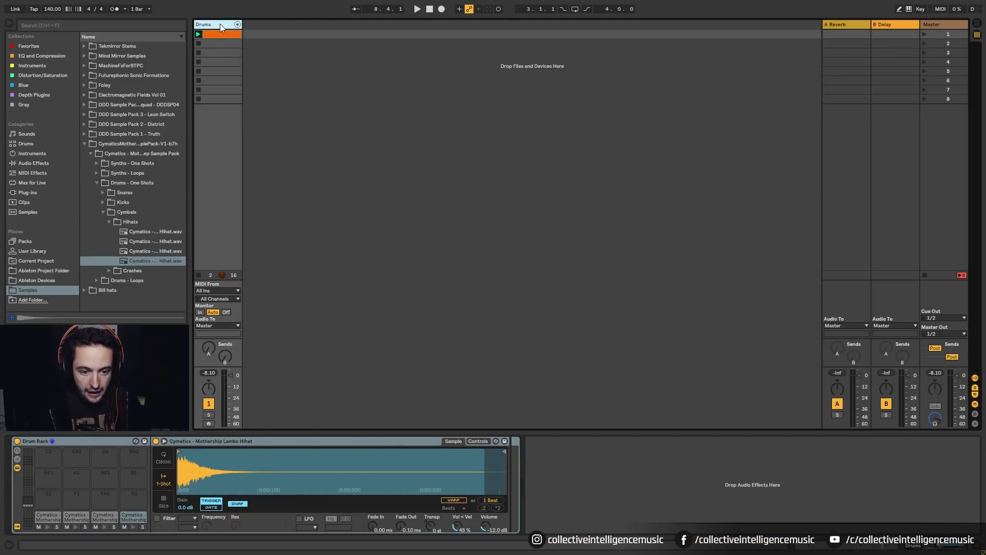
- Add Rasta Hihat notes to the Drums clip at 2.1.1, 2.1.2, 2.1.4, 2.2.1, 2.2.3 and 2.3.1
{"action": "key", "text": "shift+Tab"}
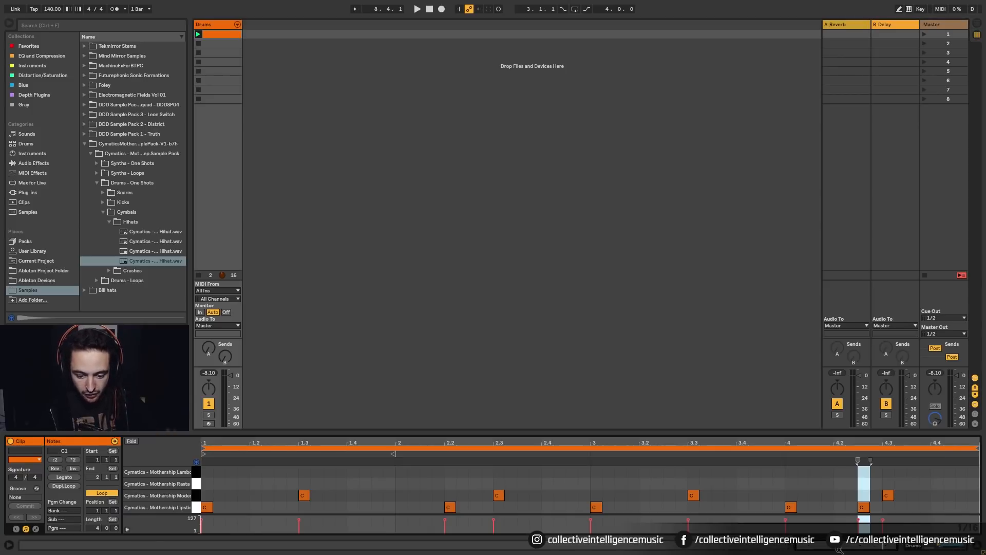
{"action": "double_click", "coordinate": [398, 484]}
{"action": "double_click", "coordinate": [414, 484]}
{"action": "double_click", "coordinate": [437, 483]}
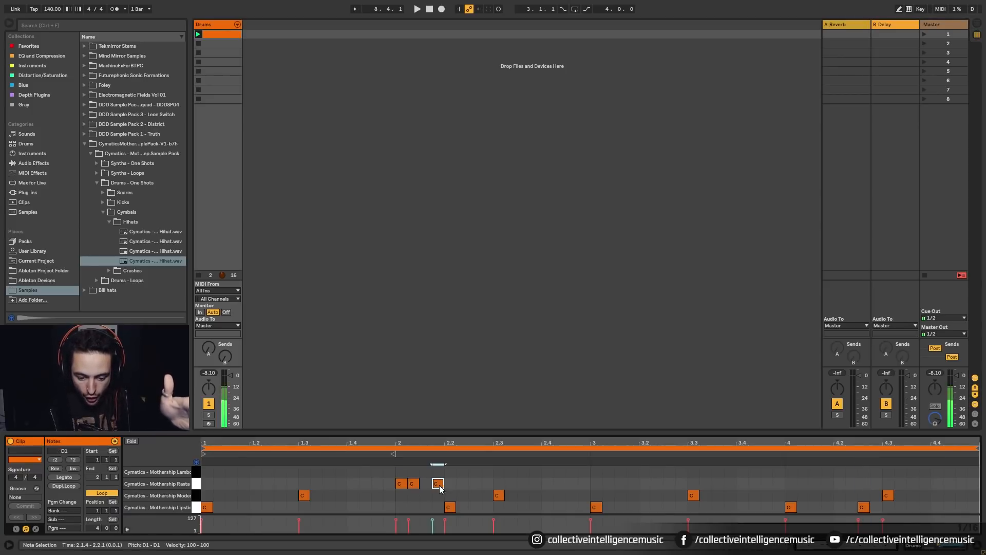
{"action": "double_click", "coordinate": [450, 484]}
{"action": "double_click", "coordinate": [474, 483]}
{"action": "left_click", "coordinate": [495, 484]}
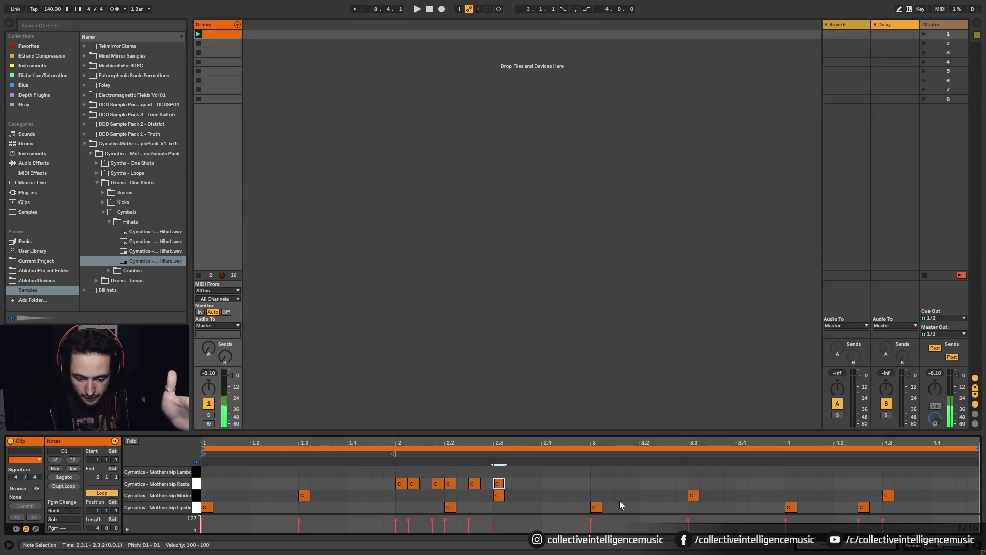
- Extract the Mothership Rasta Hihat pad from the Drum Rack to a new MIDI track and open the extracted clip's notes
{"action": "key", "text": "shift+Tab"}
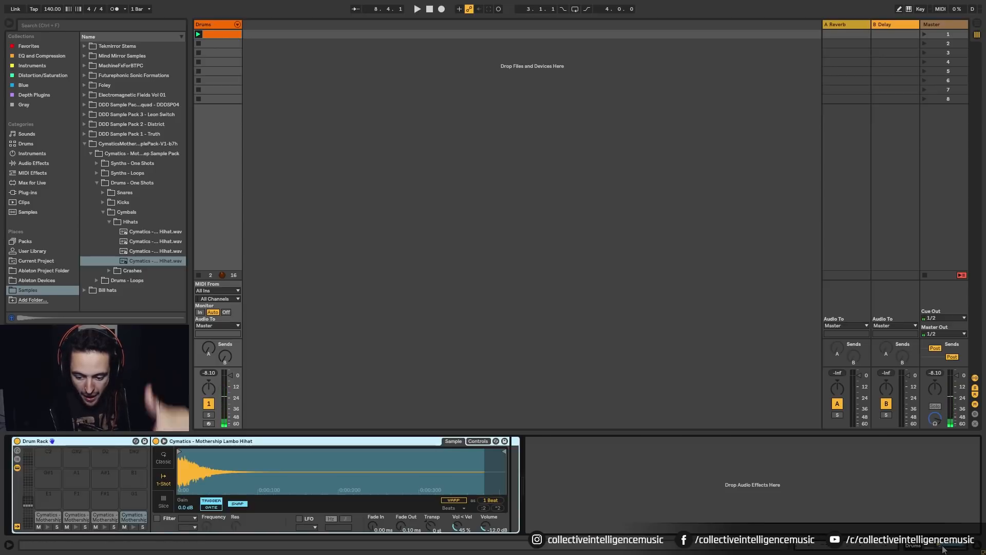
{"action": "left_click", "coordinate": [98, 517]}
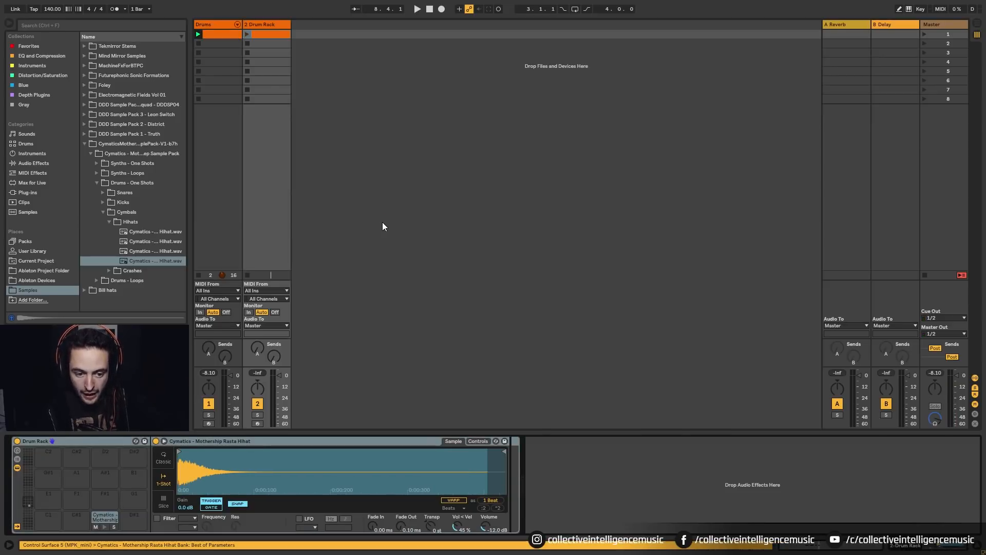
{"action": "left_click", "coordinate": [262, 34]}
{"action": "key", "text": "shift+Tab"}
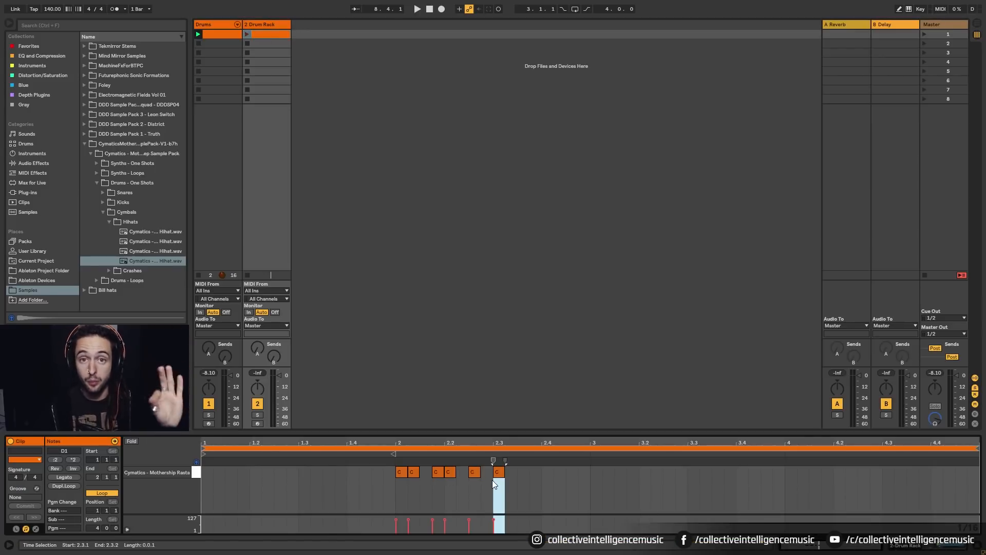
- Return to the Drums track's Drum Rack and audition its Mothership Modesty Snare pad
{"action": "left_click", "coordinate": [221, 36]}
{"action": "key", "text": "shift+Tab"}
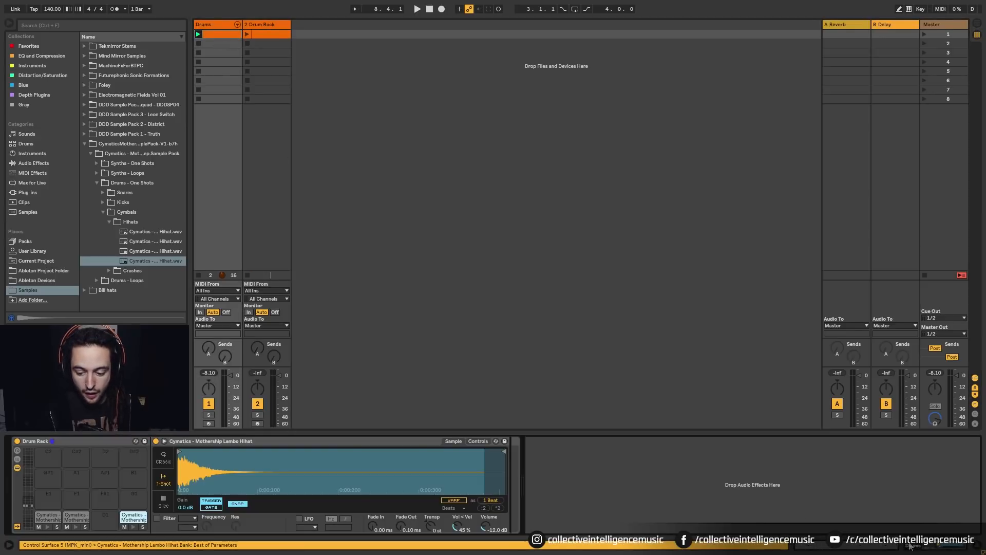
{"action": "left_click", "coordinate": [75, 526]}
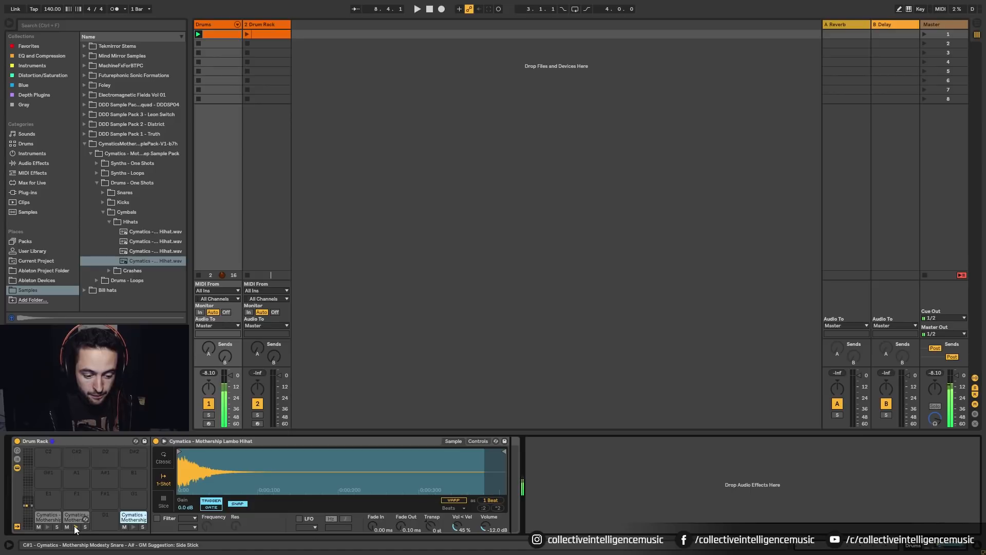
- Extract the Mothership Modesty Snare pad from the Drum Rack to a new MIDI track and open the extracted clip's notes
{"action": "left_click_drag", "start_coordinate": [70, 516], "coordinate": [479, 325]}
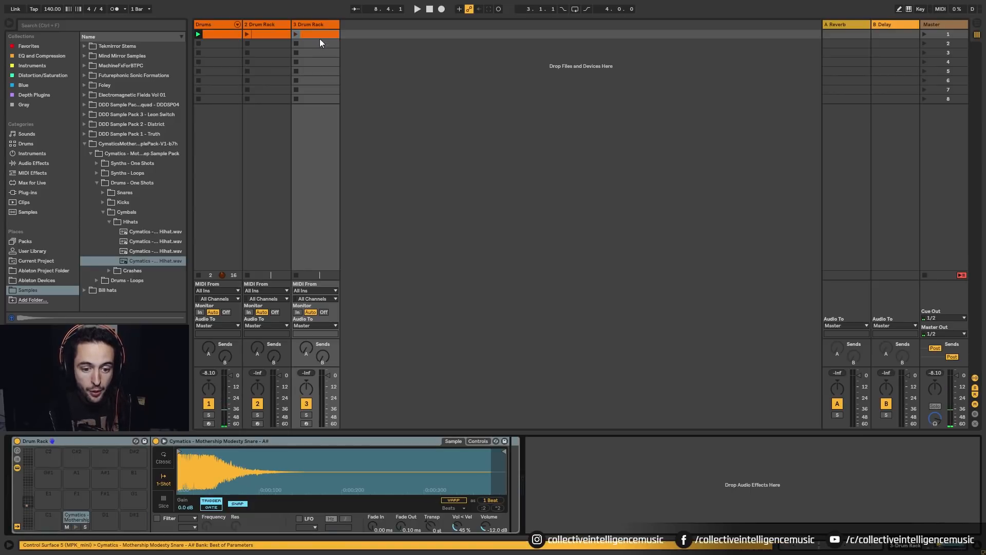
{"action": "left_click", "coordinate": [318, 26]}
{"action": "left_click", "coordinate": [837, 545]}
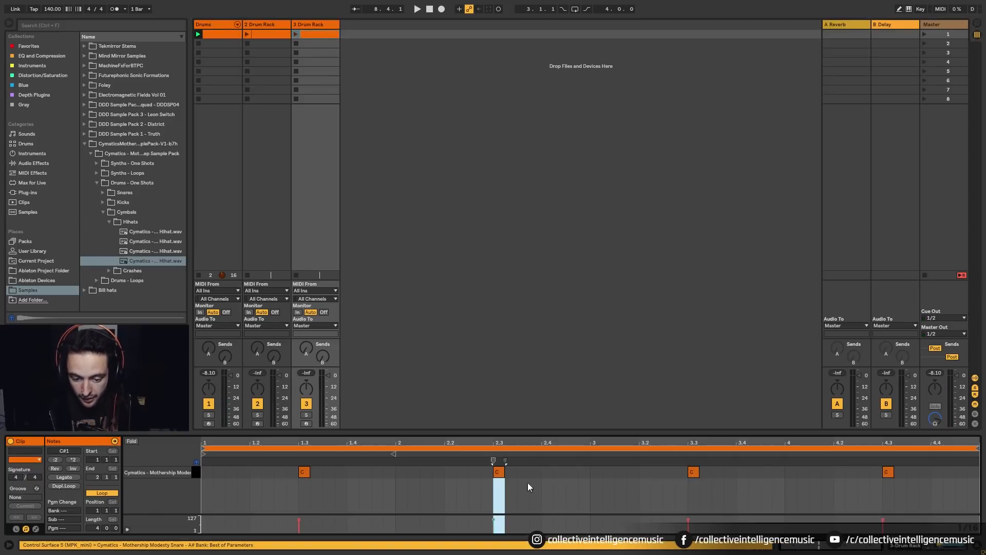
- Rename the extracted snare track as Snare and move it directly after the Drums track
{"action": "left_click", "coordinate": [315, 26]}
{"action": "type", "text": "Sna"}
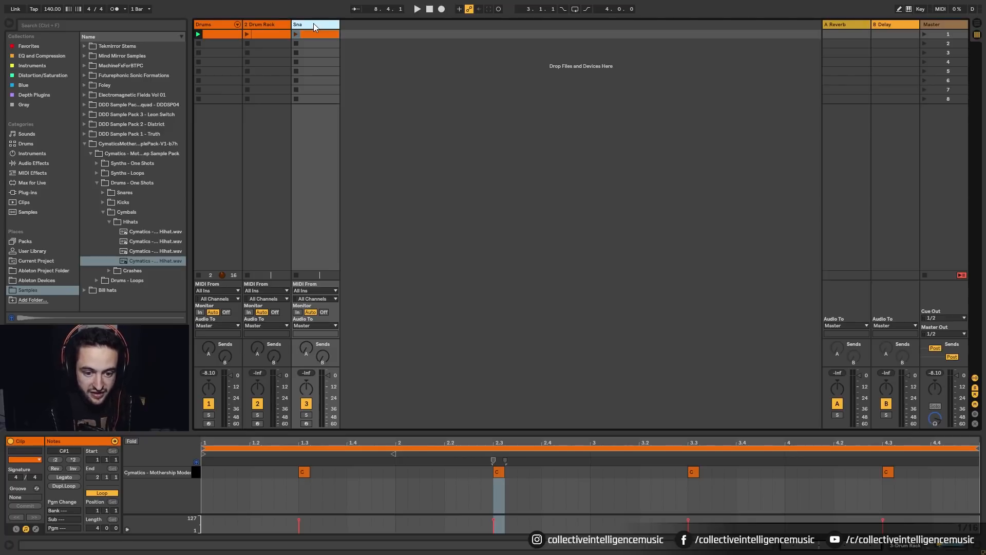
{"action": "type", "text": "re"}
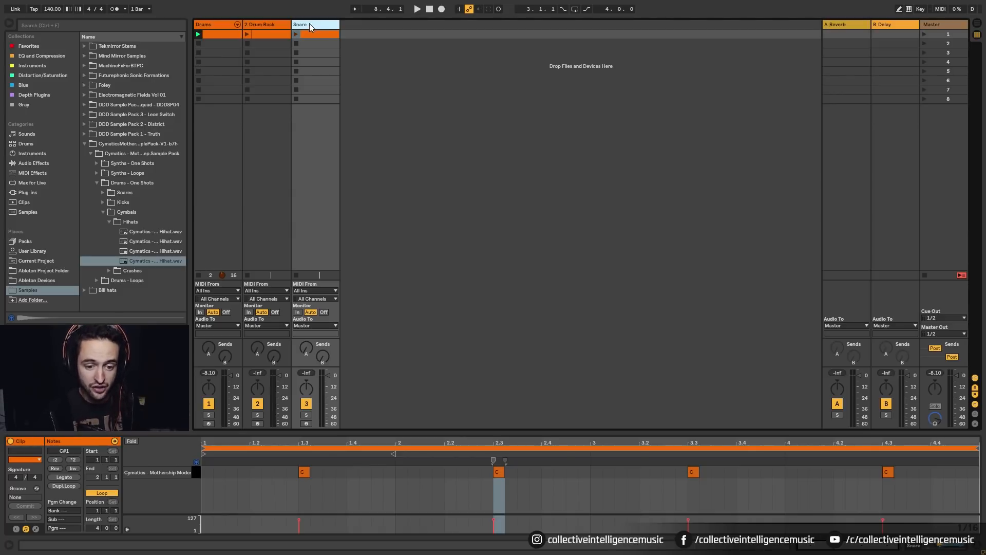
{"action": "left_click_drag", "start_coordinate": [310, 24], "coordinate": [217, 23]}
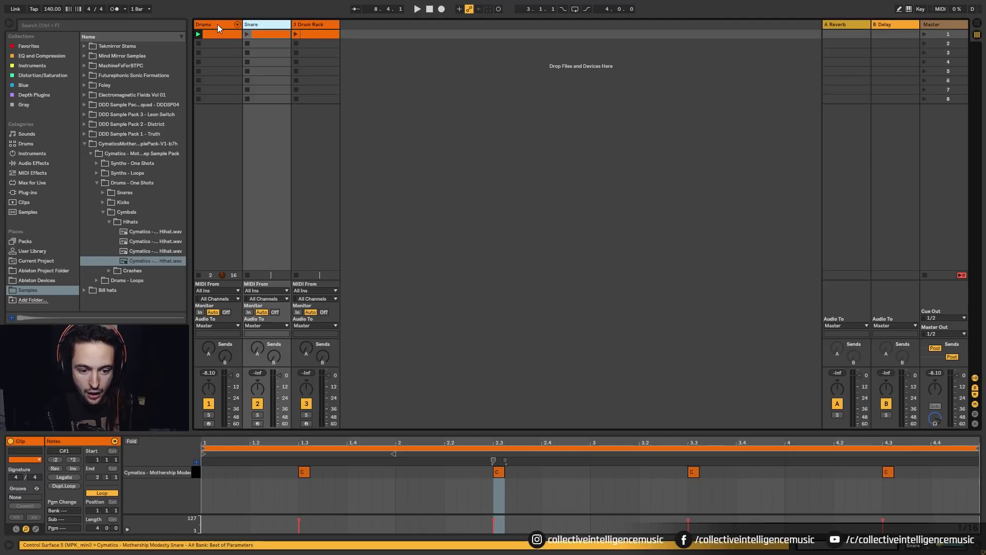
{"action": "left_click", "coordinate": [217, 24]}
- Rename the extracted Rasta Hihat track as Hat 1
{"action": "left_click", "coordinate": [310, 25]}
{"action": "key", "text": "ctrl+r"}
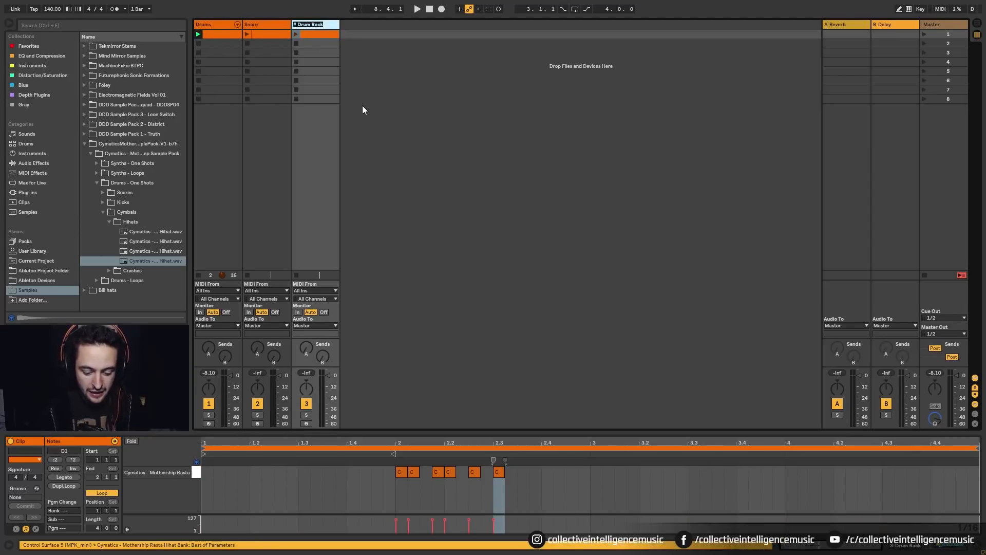
{"action": "type", "text": "Hat 1"}
{"action": "key", "text": "Return"}
- Extract the Mothership Lambo Hihat pad from the Drums track's Drum Rack to a new MIDI track and name it Hat 2
{"action": "left_click", "coordinate": [219, 34]}
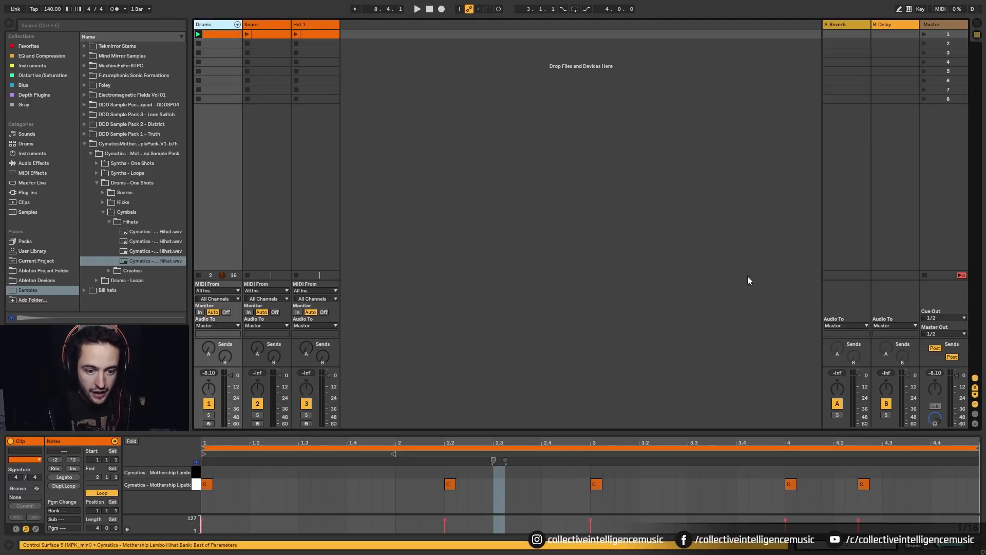
{"action": "key", "text": "shift+Tab"}
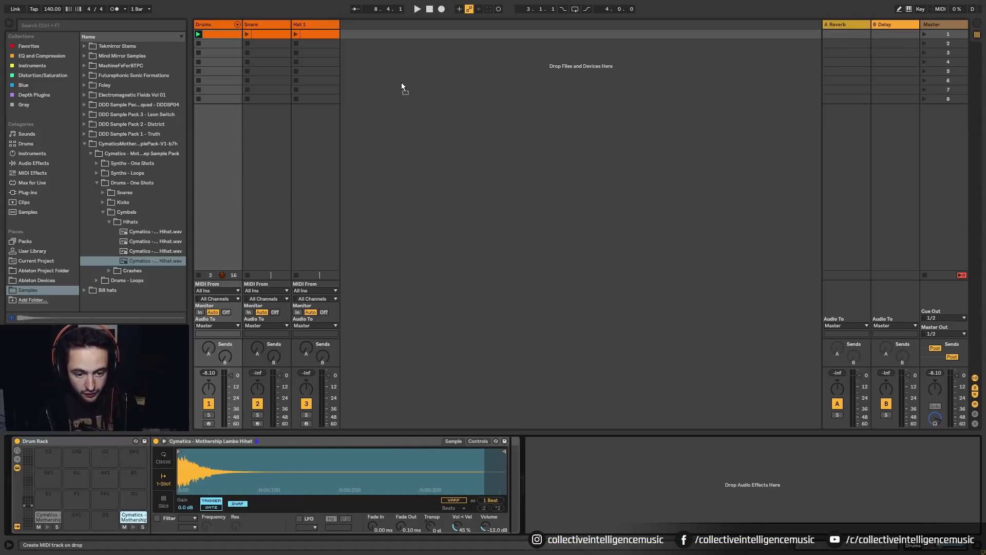
{"action": "left_click_drag", "start_coordinate": [402, 82], "coordinate": [402, 82]}
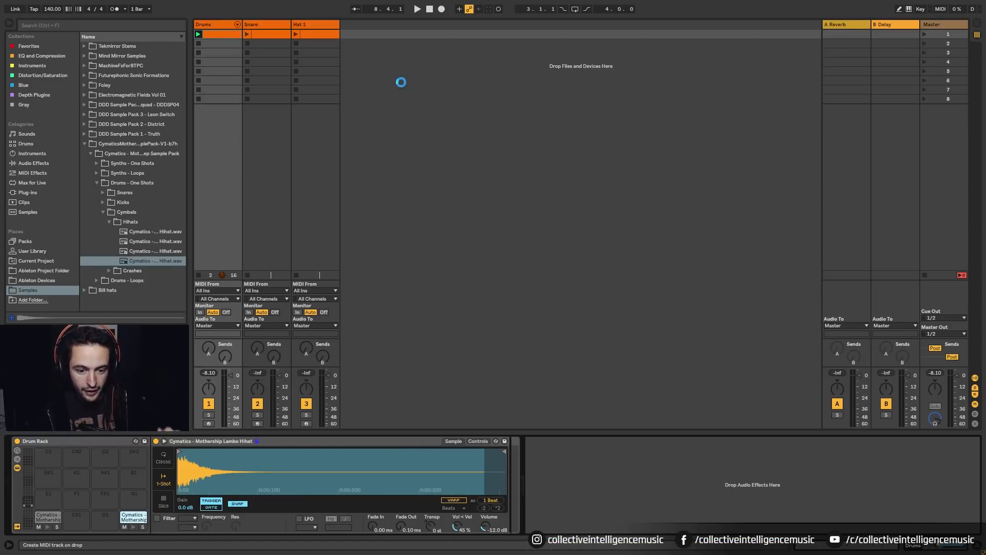
{"action": "left_click", "coordinate": [372, 26]}
{"action": "key", "text": "ctrl+r"}
{"action": "type", "text": "H"}
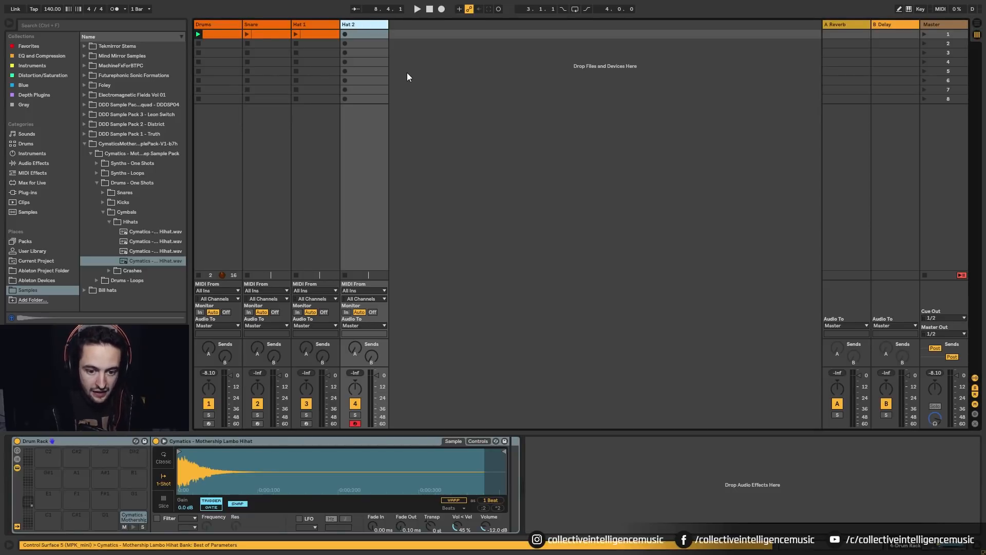
- Play the Snare clip together with the Drums clip, and open the Hat 1 clip's notes
{"action": "left_click", "coordinate": [211, 33]}
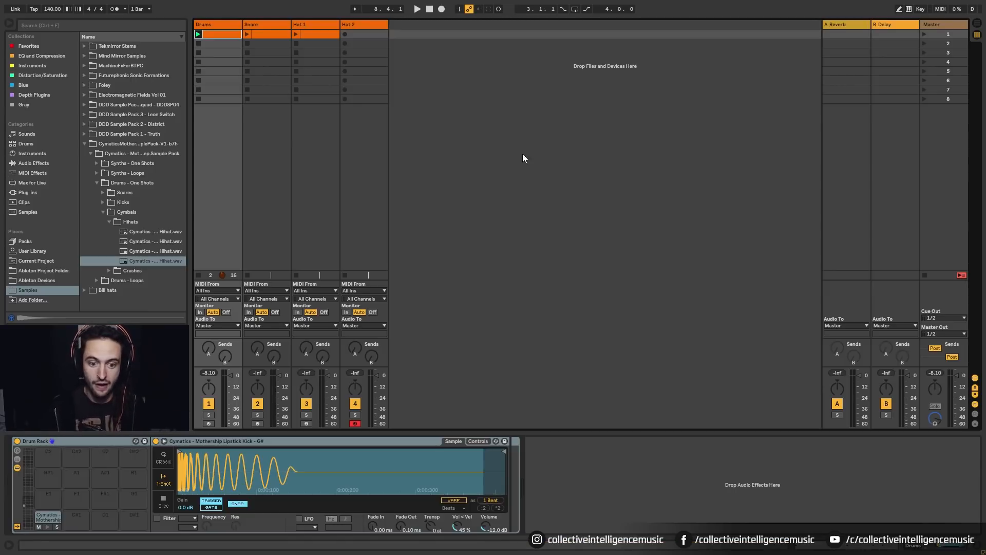
{"action": "left_click", "coordinate": [265, 35]}
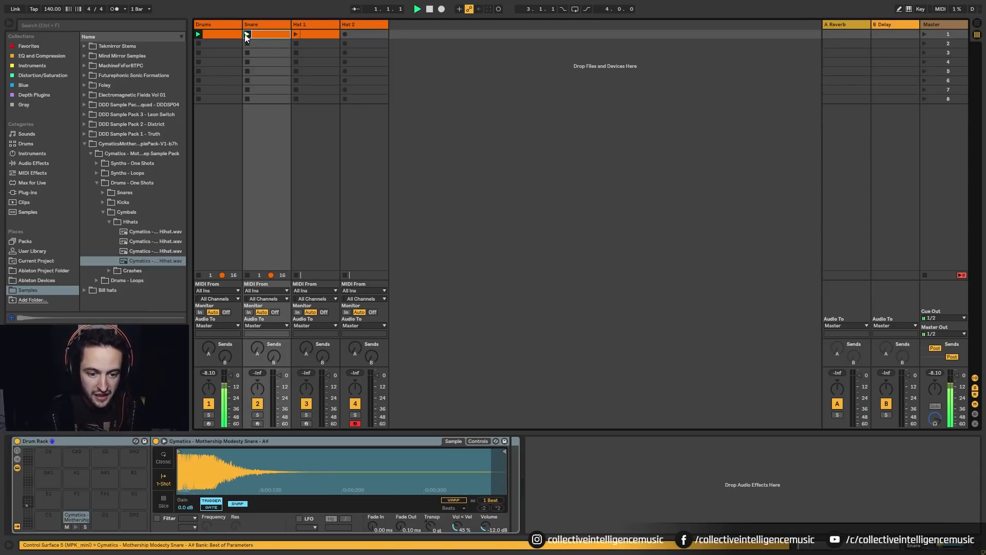
{"action": "left_click", "coordinate": [247, 34]}
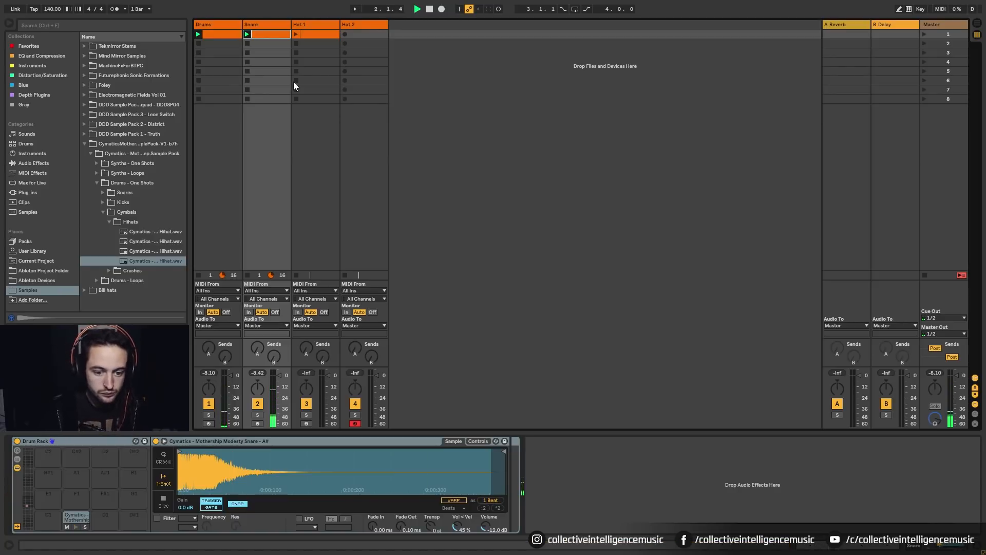
{"action": "left_click", "coordinate": [316, 34]}
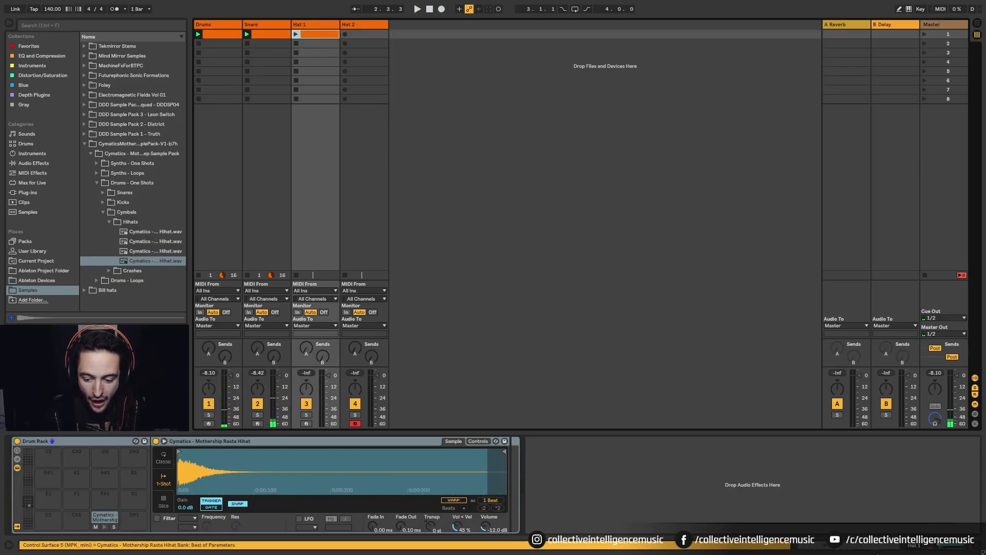
{"action": "double_click", "coordinate": [315, 35]}
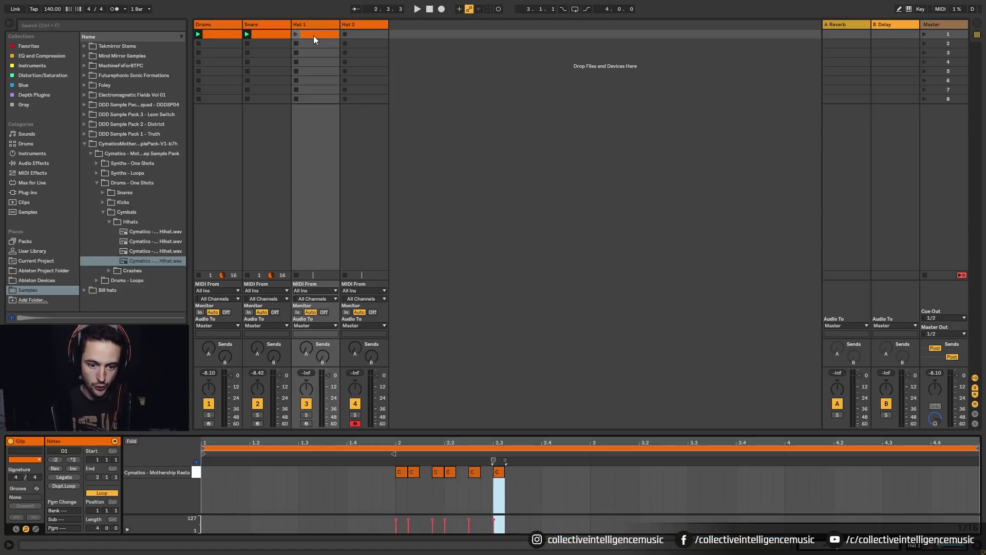
- Colour the Snare track green, the Hat 1 track blue and the Hat 2 track dark pink
{"action": "right_click", "coordinate": [258, 25]}
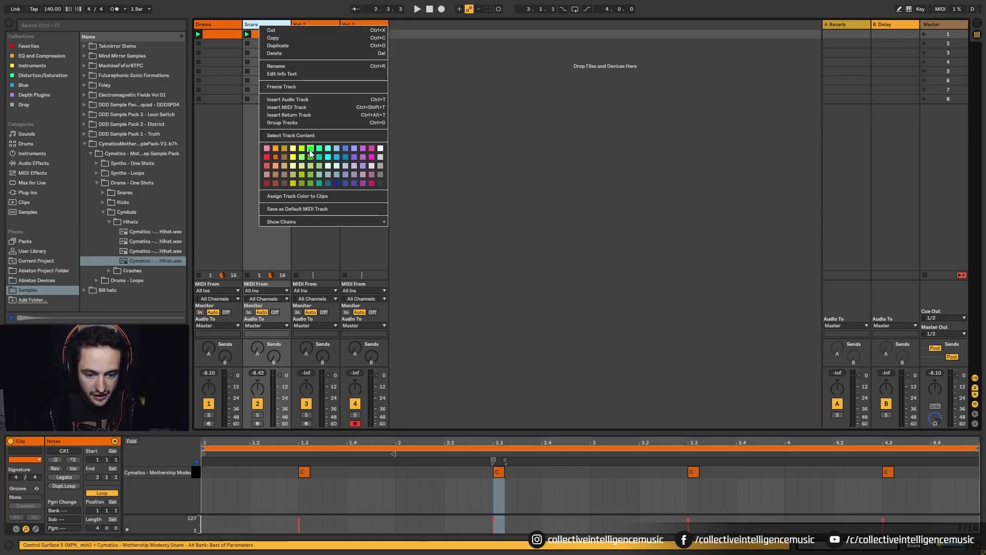
{"action": "left_click", "coordinate": [307, 147]}
{"action": "left_click", "coordinate": [307, 24]}
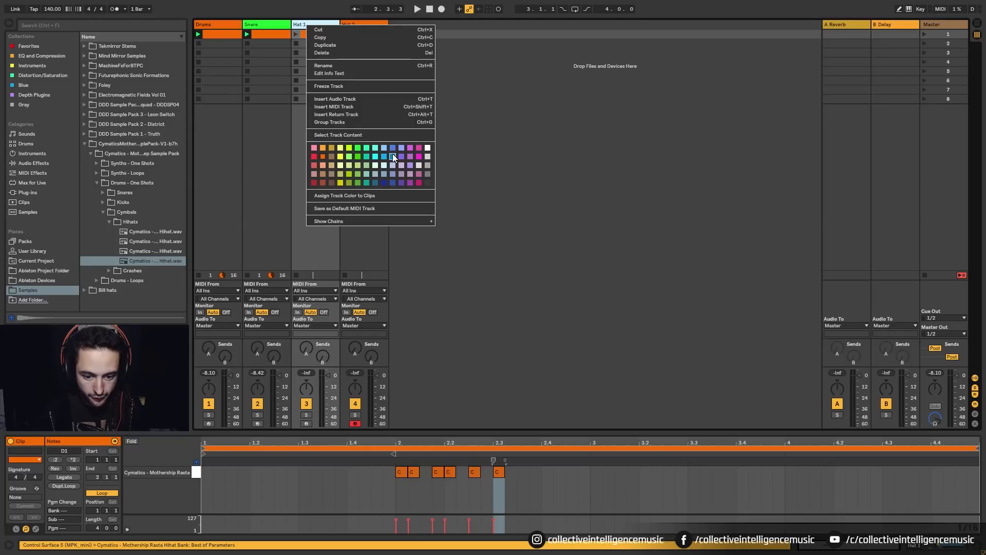
{"action": "left_click", "coordinate": [393, 149]}
{"action": "right_click", "coordinate": [357, 27]}
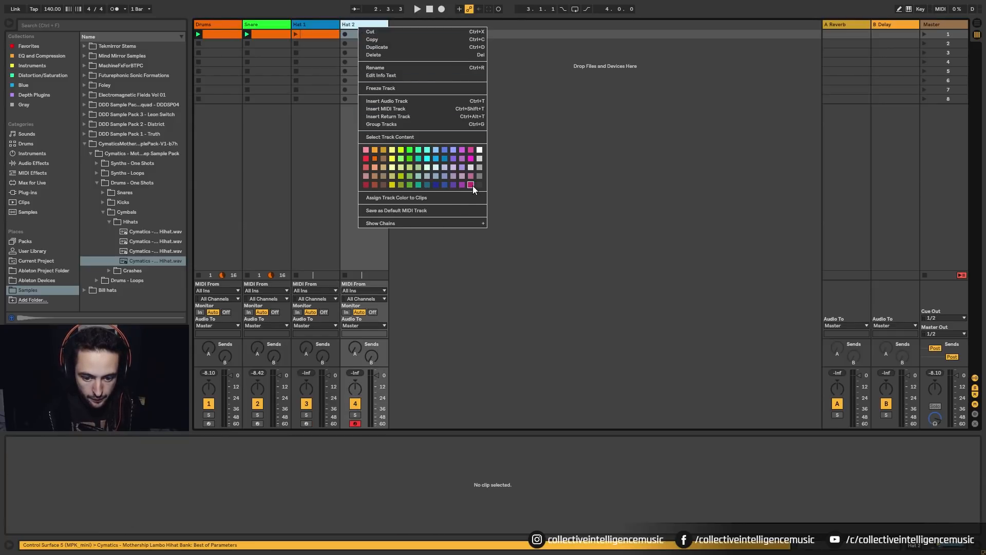
{"action": "left_click", "coordinate": [470, 184]}
- Assign the track colour to the clips on the Hat 1 and Snare tracks
{"action": "right_click", "coordinate": [354, 25]}
{"action": "right_click", "coordinate": [310, 23]}
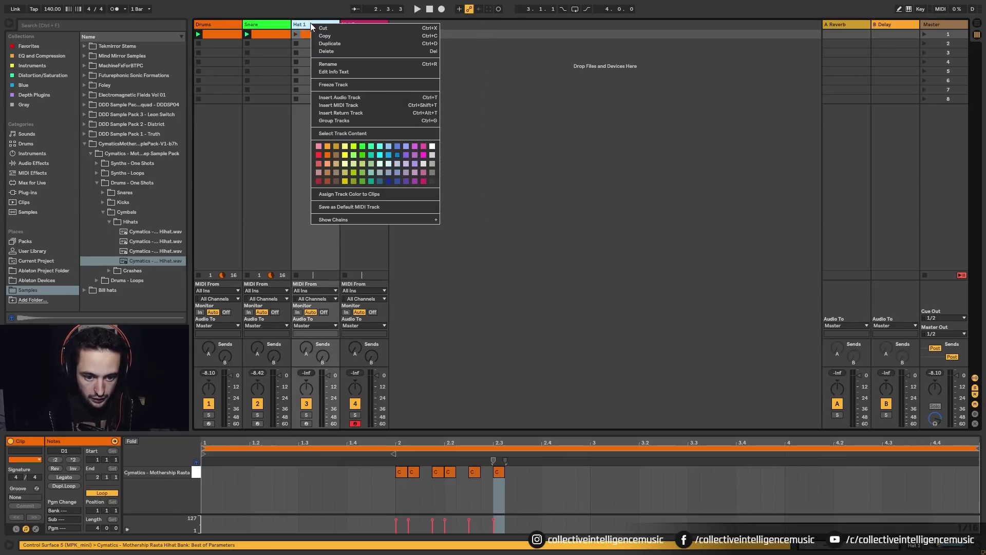
{"action": "left_click", "coordinate": [349, 196]}
{"action": "right_click", "coordinate": [270, 23]}
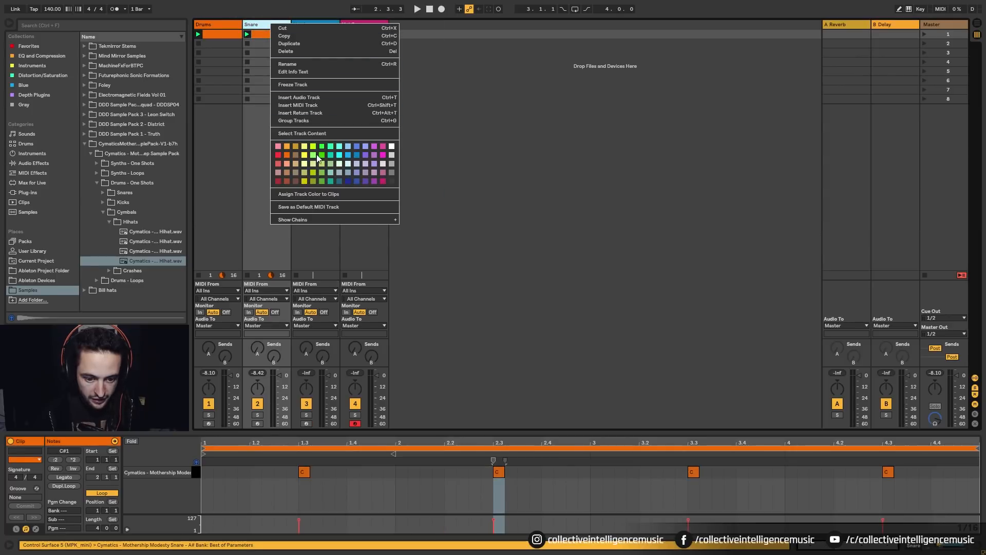
{"action": "left_click", "coordinate": [324, 196]}
- Rename the Drums track as Kick
{"action": "left_click", "coordinate": [220, 32]}
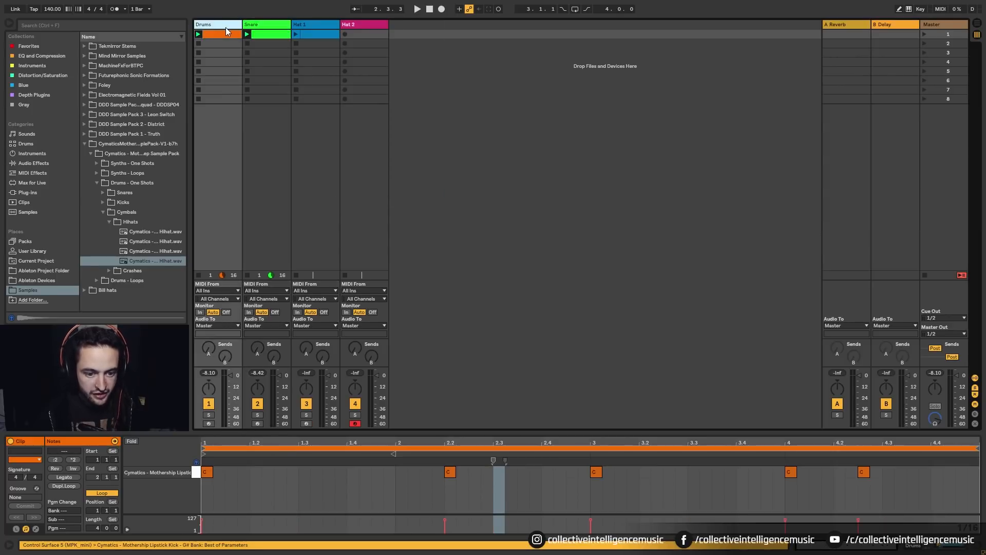
{"action": "type", "text": "k"}
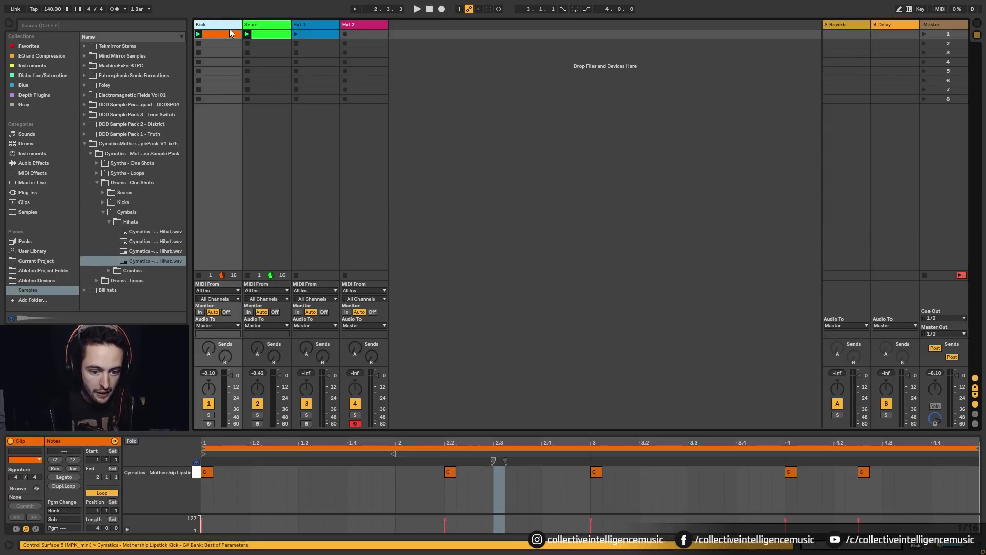
{"action": "key", "text": "Return"}
- Select the Kick, Snare and Hat 1 clips together to show their notes in one multi-clip editor
{"action": "left_click", "coordinate": [260, 32]}
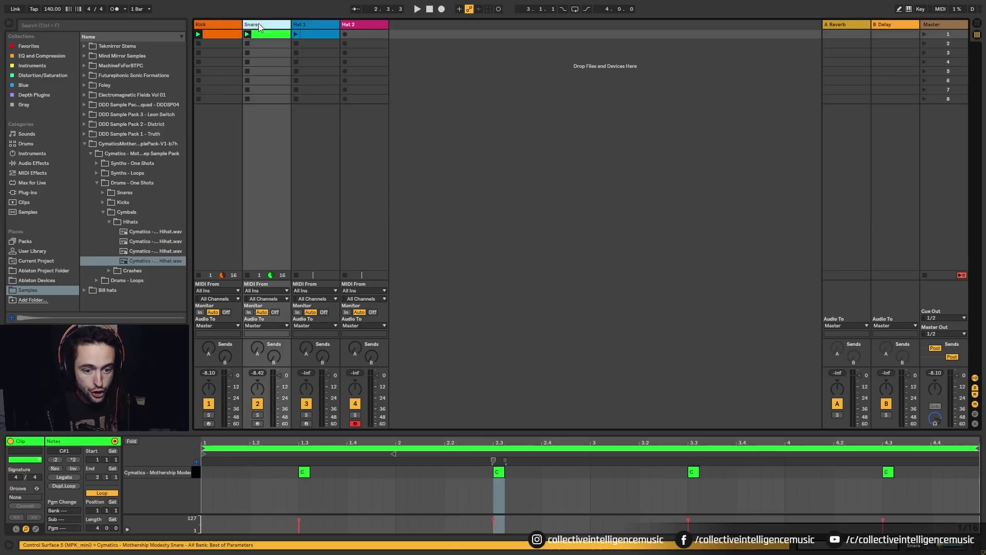
{"action": "left_click", "coordinate": [303, 35]}
{"action": "left_click", "coordinate": [328, 41]}
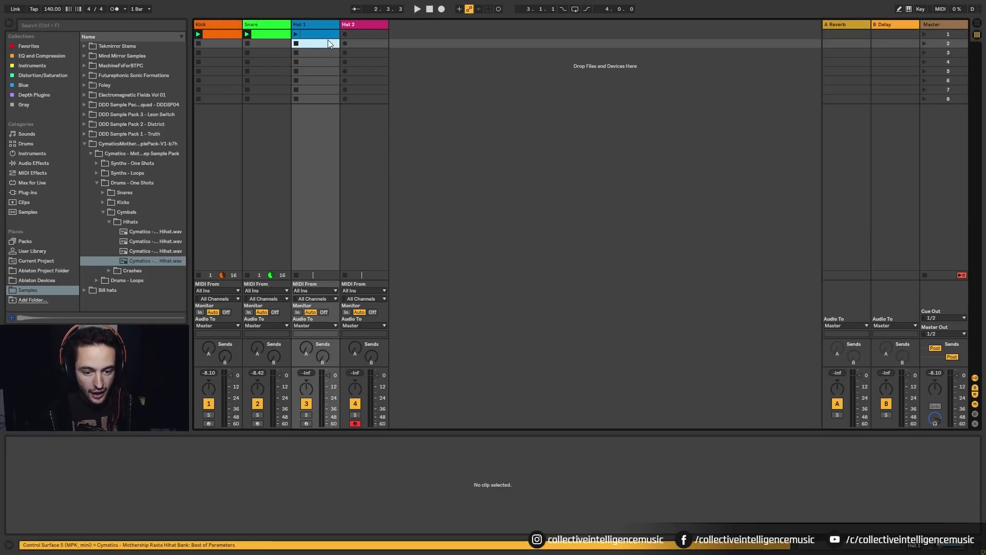
{"action": "left_click", "coordinate": [221, 34]}
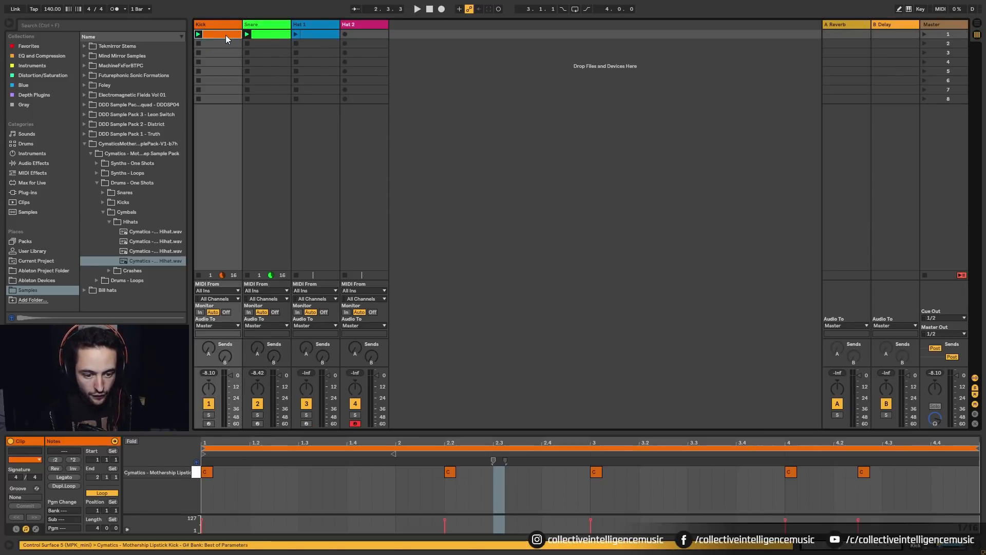
{"action": "left_click", "coordinate": [315, 34], "text": "shift"}
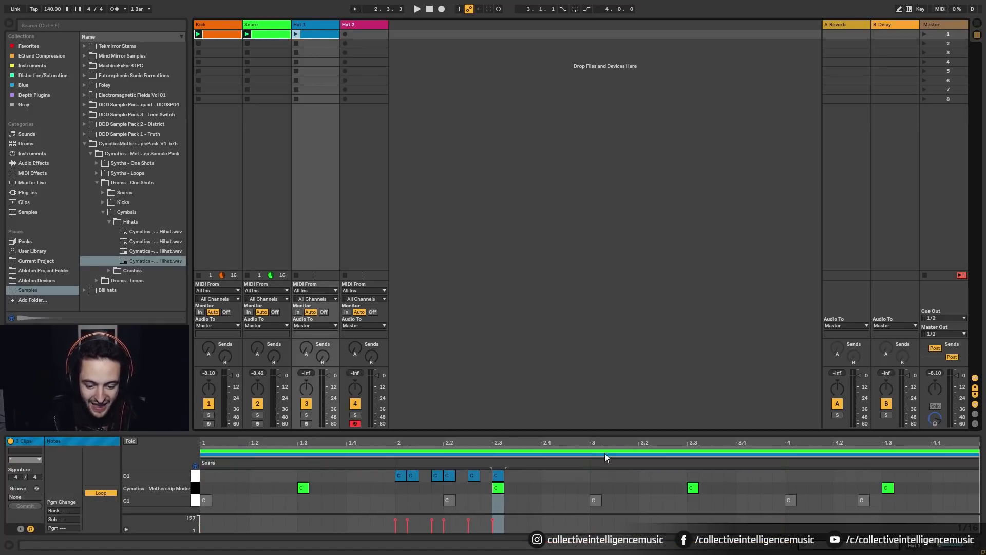
- Switch the multi-clip editor's focus between the Kick, Snare and Hat 1 clips to compare their notes
{"action": "left_click", "coordinate": [242, 455]}
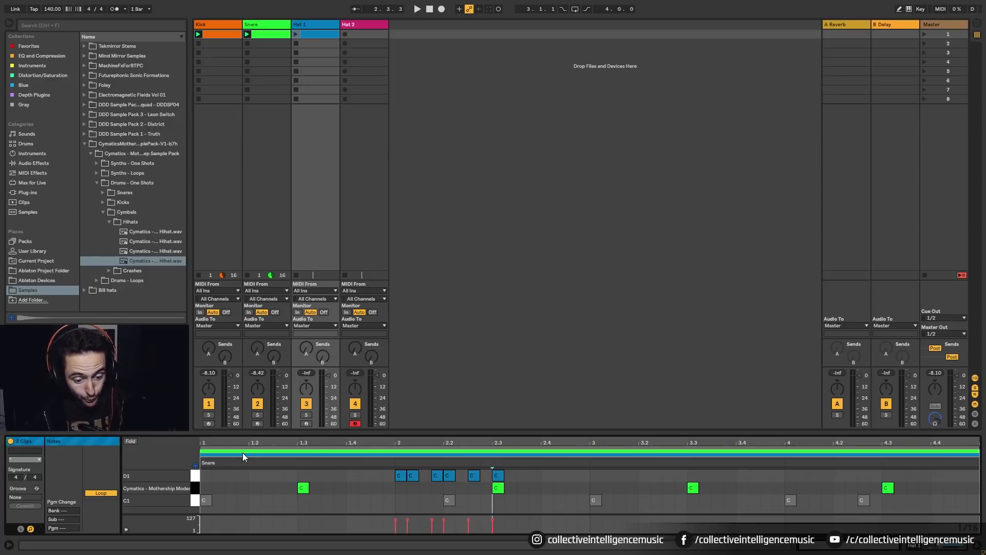
{"action": "left_click", "coordinate": [244, 447]}
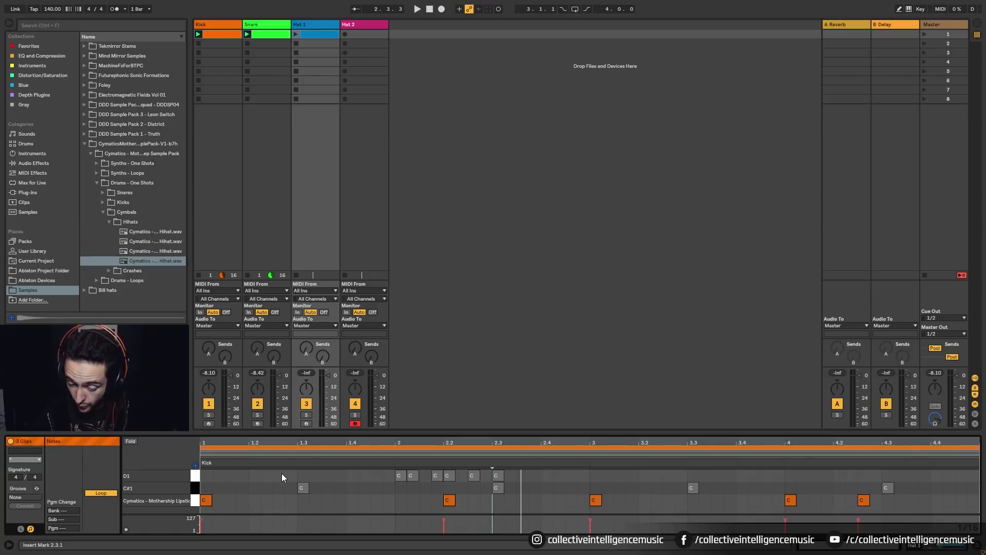
{"action": "left_click", "coordinate": [287, 452]}
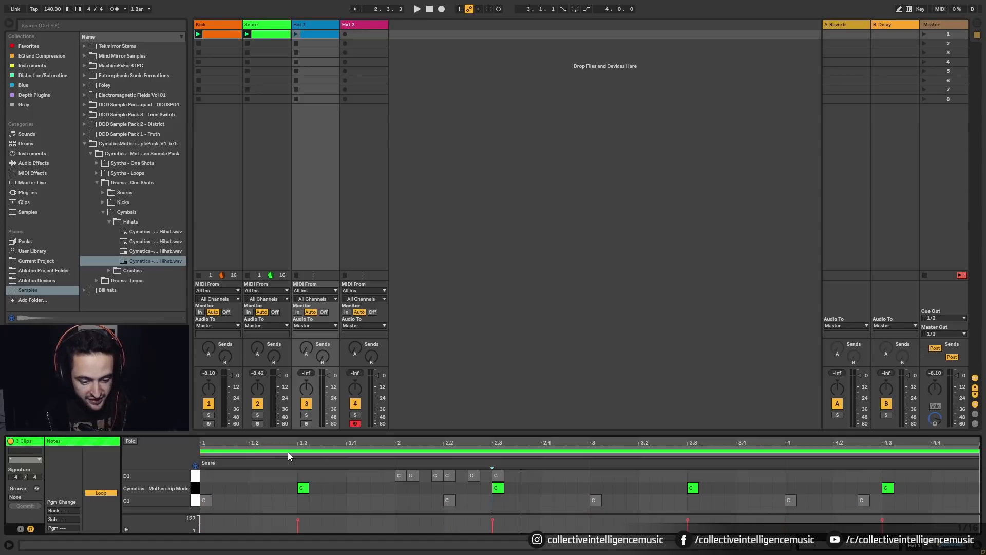
{"action": "left_click", "coordinate": [303, 488]}
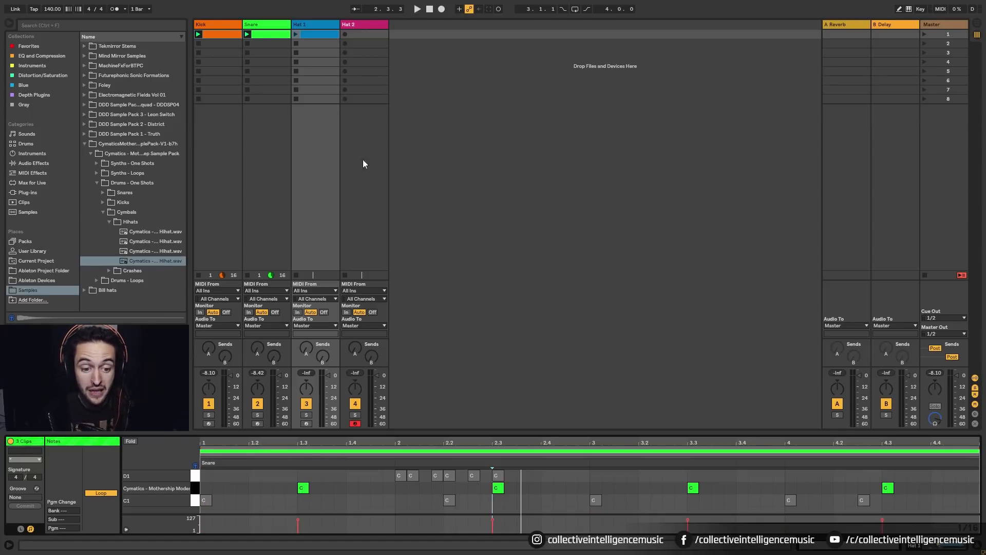
{"action": "left_click", "coordinate": [302, 455]}
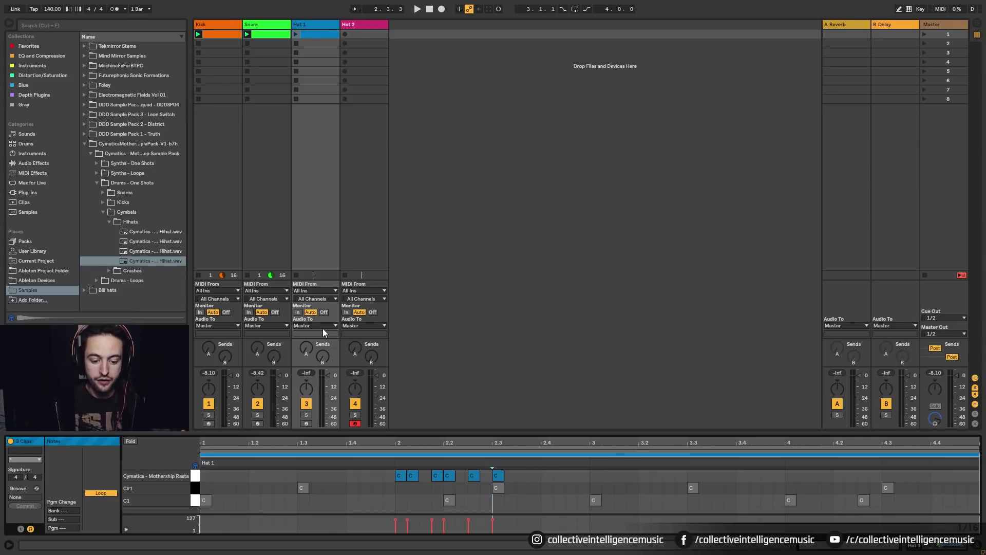
{"action": "left_click", "coordinate": [399, 452]}
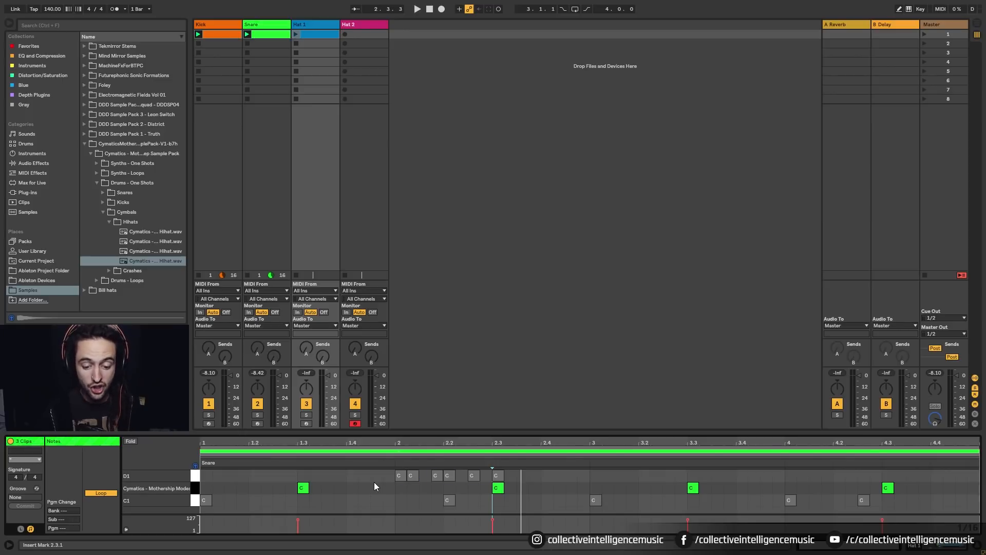
- Focus the Hat 1 clip in the multi-clip editor and set its fixed grid to 1/8
{"action": "left_click", "coordinate": [414, 455]}
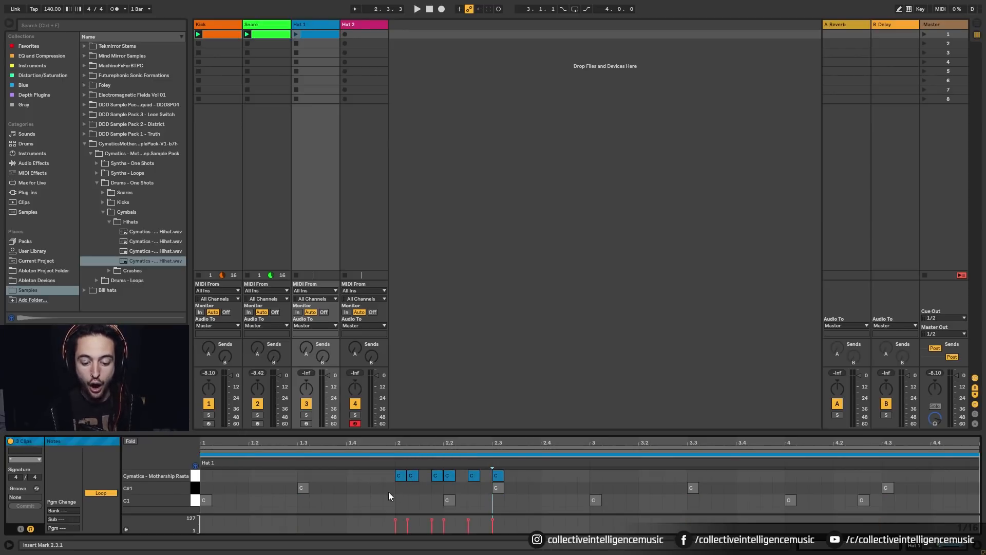
{"action": "right_click", "coordinate": [375, 491]}
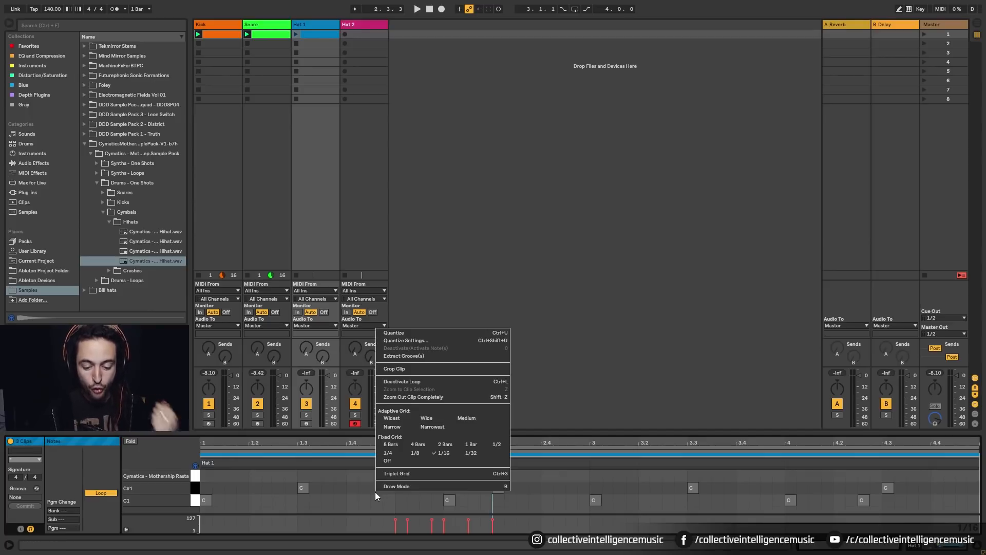
{"action": "left_click", "coordinate": [417, 454]}
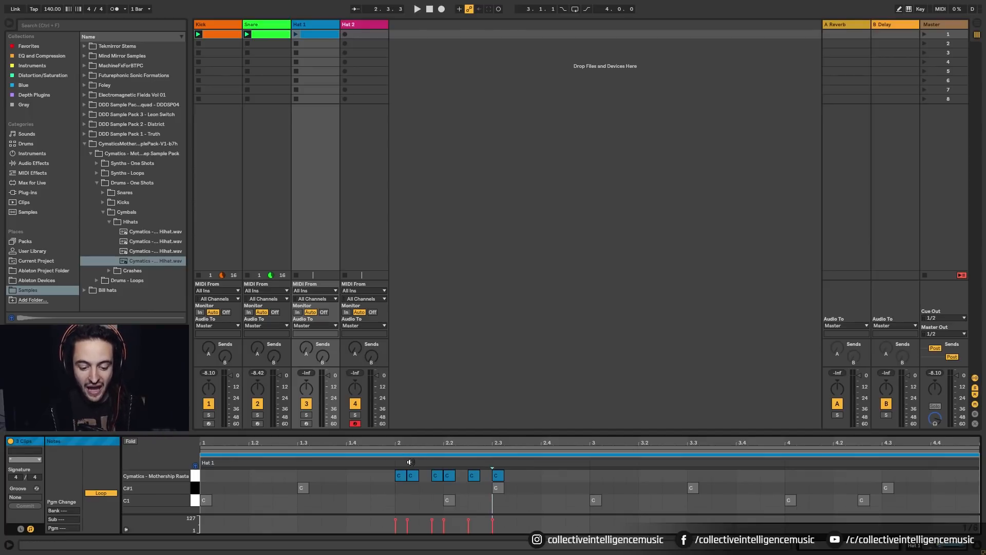
- Add four consecutive 1/8 notes from 1.3 to 2.1 in the Hat 1 clip
{"action": "double_click", "coordinate": [309, 475]}
{"action": "double_click", "coordinate": [334, 475]}
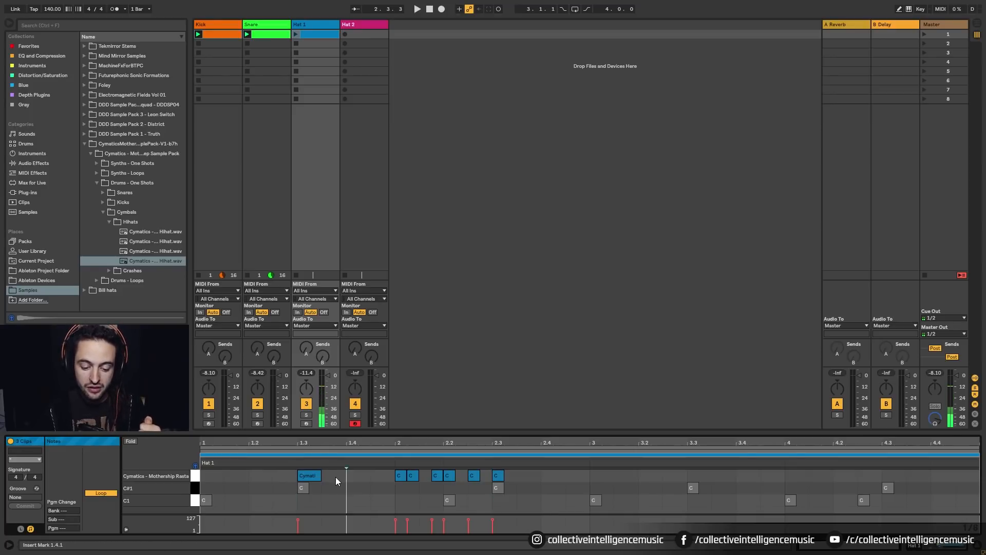
{"action": "double_click", "coordinate": [358, 475]}
{"action": "double_click", "coordinate": [382, 476]}
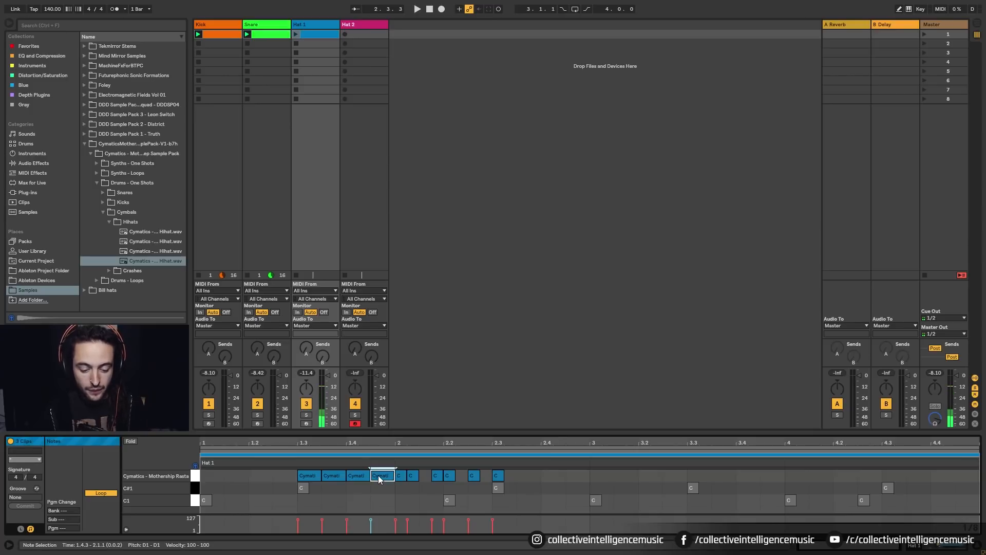
- Duplicate the last Hat 1 note repeatedly until 1/8 notes fill the clip through the end of bar 4
{"action": "key", "text": "ctrl+d"}
{"action": "key", "text": "ctrl+d"}
{"action": "key", "text": "ctrl+d"}
{"action": "key", "text": "ctrl+d"}
{"action": "key", "text": "ctrl+d"}
{"action": "key", "text": "ctrl+d"}
{"action": "key", "text": "ctrl+d"}
{"action": "key", "text": "ctrl+d"}
{"action": "key", "text": "ctrl+d"}
{"action": "key", "text": "ctrl+d"}
{"action": "key", "text": "ctrl+d"}
{"action": "key", "text": "ctrl+d"}
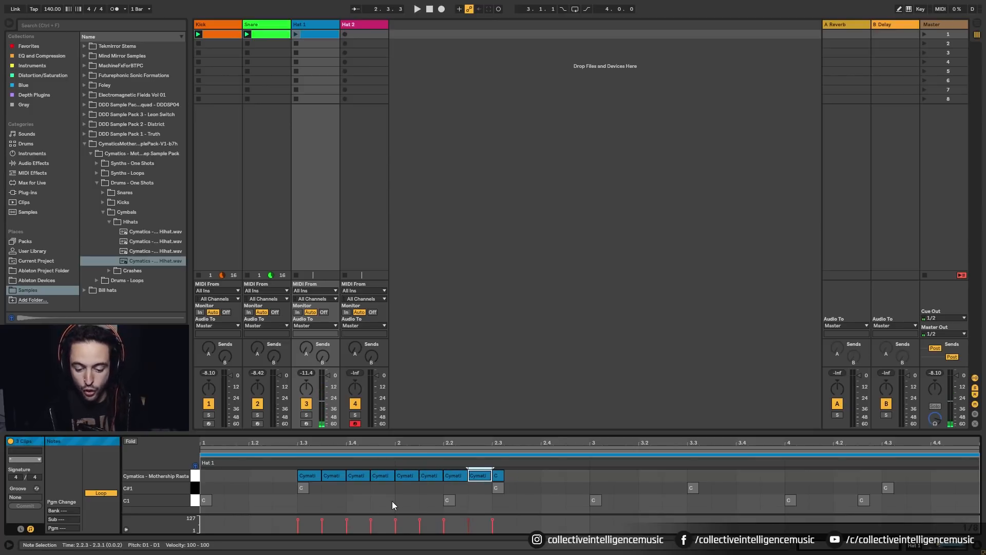
{"action": "key", "text": "ctrl+d"}
{"action": "key", "text": "ctrl+d"}
{"action": "key", "text": "ctrl+d"}
{"action": "key", "text": "ctrl+d"}
{"action": "key", "text": "ctrl+d"}
{"action": "key", "text": "ctrl+d"}
{"action": "key", "text": "ctrl+d"}
{"action": "key", "text": "ctrl+d"}
{"action": "key", "text": "ctrl+d"}
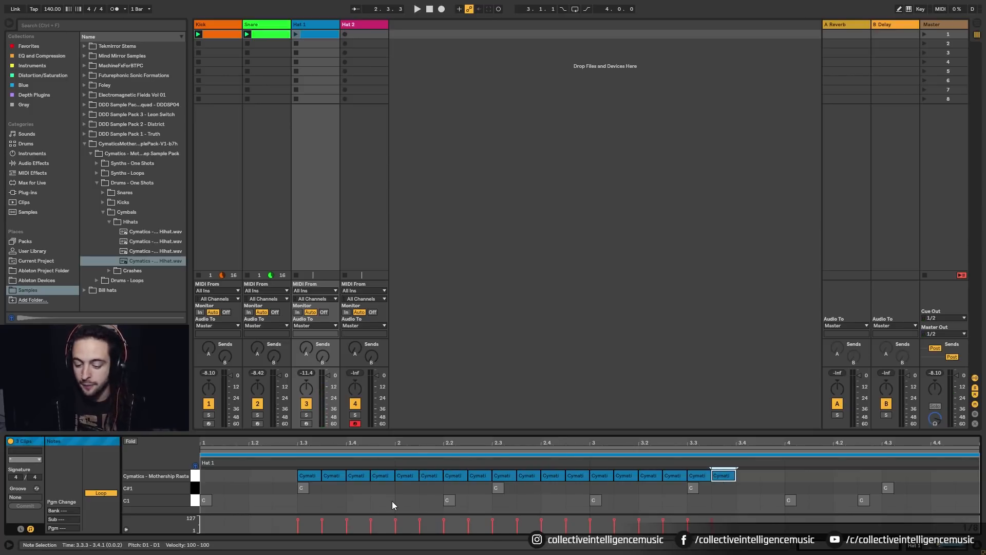
{"action": "key", "text": "ctrl+d"}
{"action": "key", "text": "ctrl+d"}
{"action": "key", "text": "ctrl+d"}
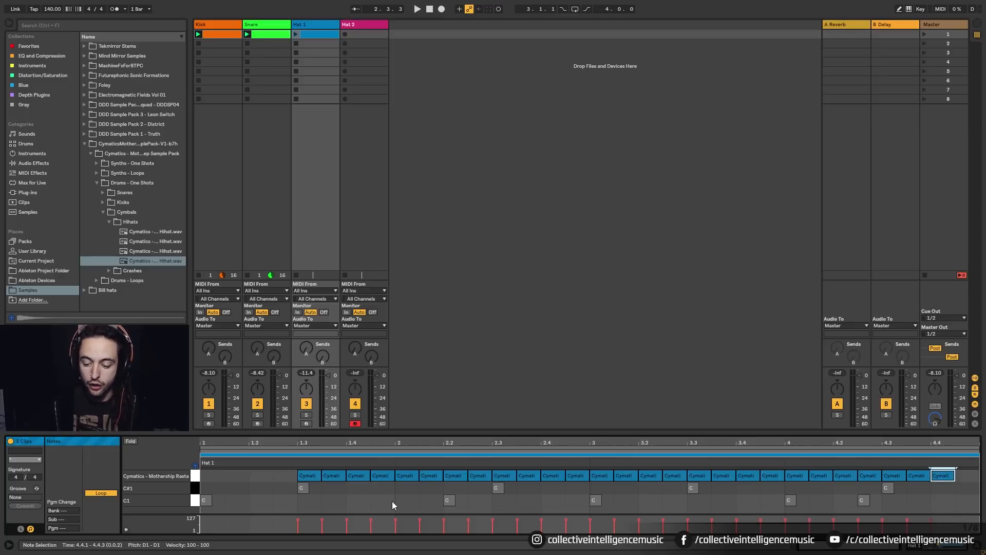
- Mark the range from 1.1 to 1.3 in the Hat 1 clip and launch the first scene to audition the beat
{"action": "left_click_drag", "start_coordinate": [204, 475], "coordinate": [290, 529]}
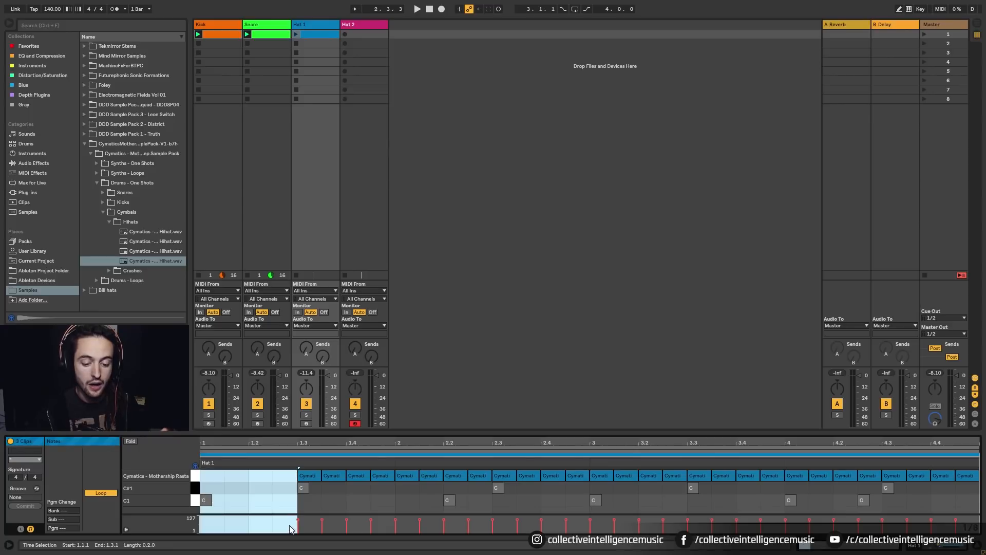
{"action": "left_click", "coordinate": [924, 34]}
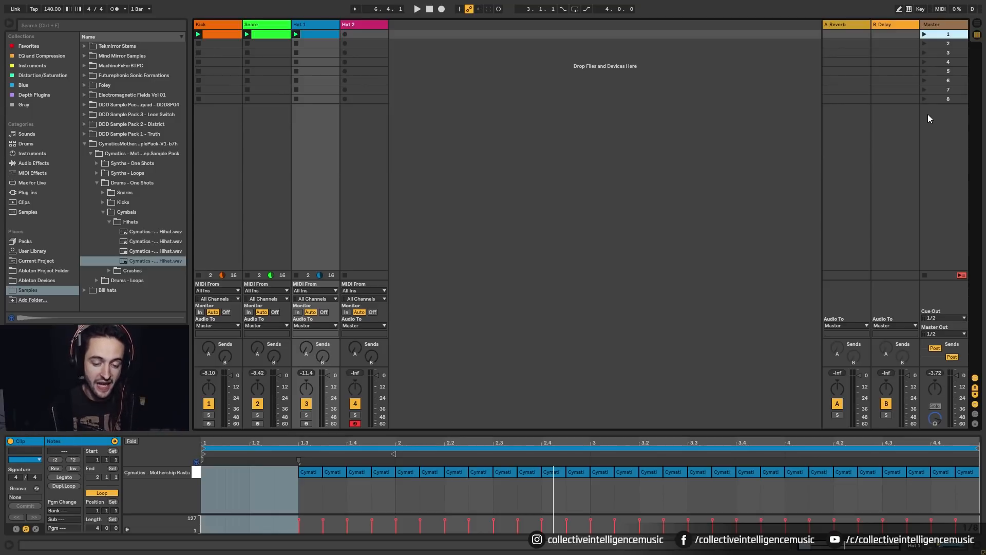
- Create an empty four-bar clip in Hat 2's first slot and check the Snare clip's note positions for reference
{"action": "double_click", "coordinate": [361, 34]}
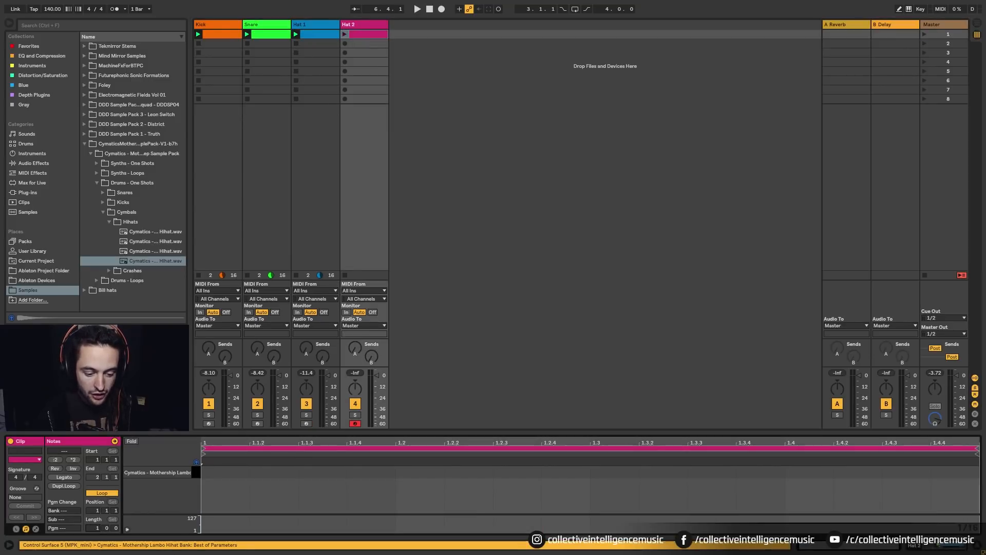
{"action": "key", "text": "Return"}
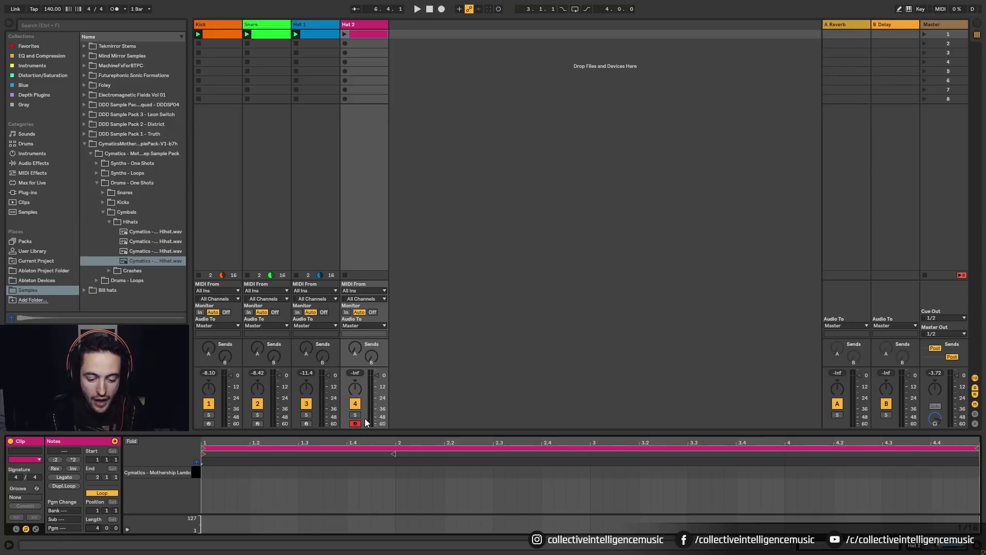
{"action": "left_click", "coordinate": [267, 36]}
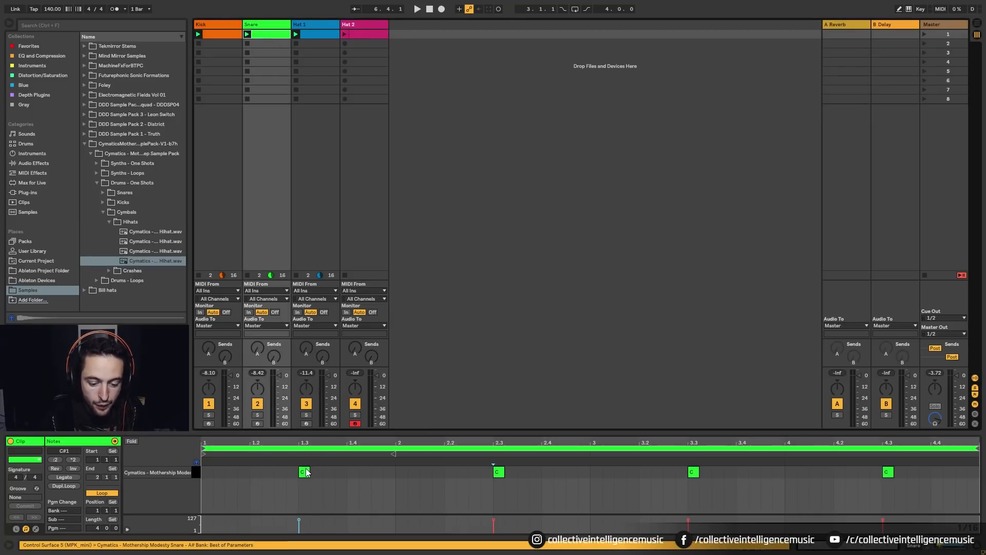
{"action": "left_click", "coordinate": [368, 33]}
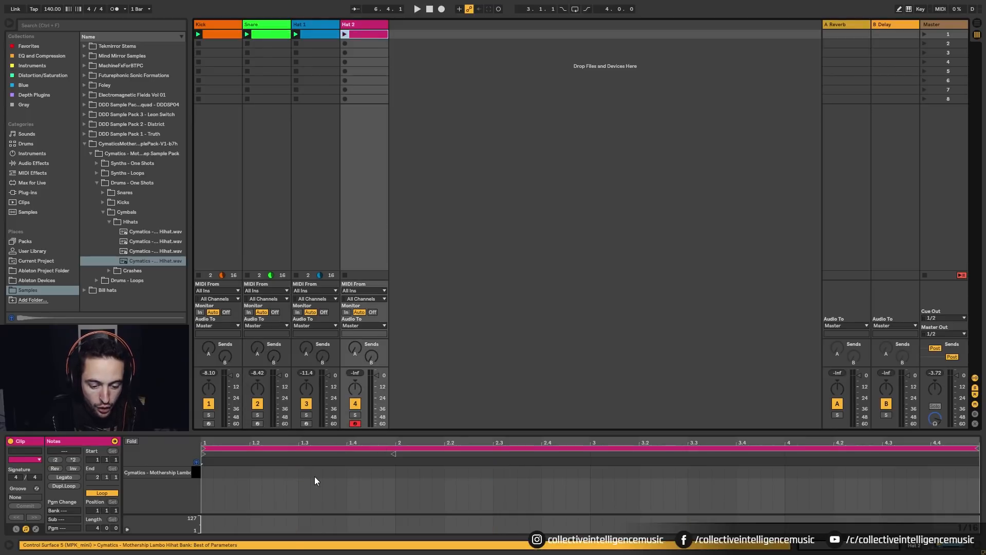
- On a fixed 1/32 grid, add four consecutive Hat 2 notes directly before 1.3, and launch the first scene
{"action": "right_click", "coordinate": [286, 476]}
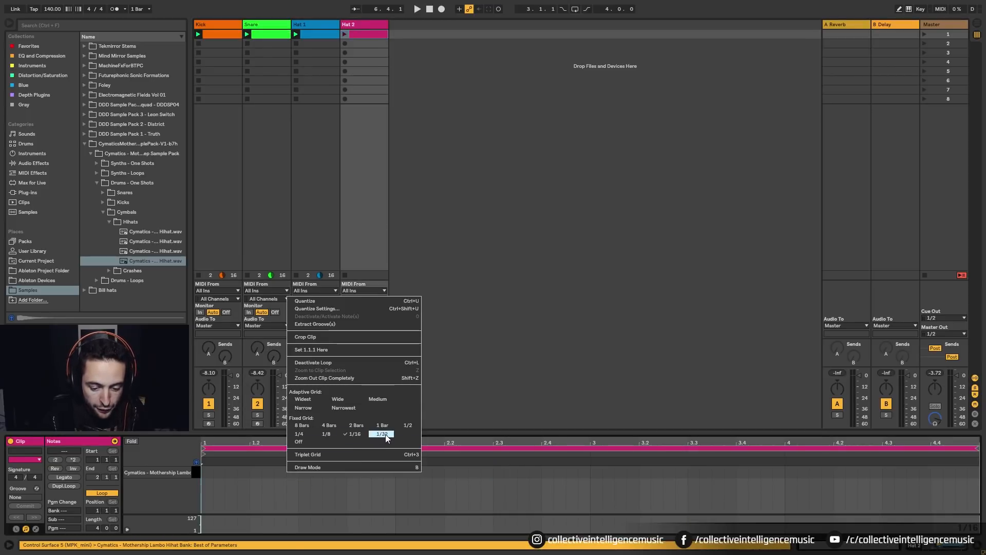
{"action": "left_click", "coordinate": [384, 433]}
{"action": "left_click", "coordinate": [277, 471]}
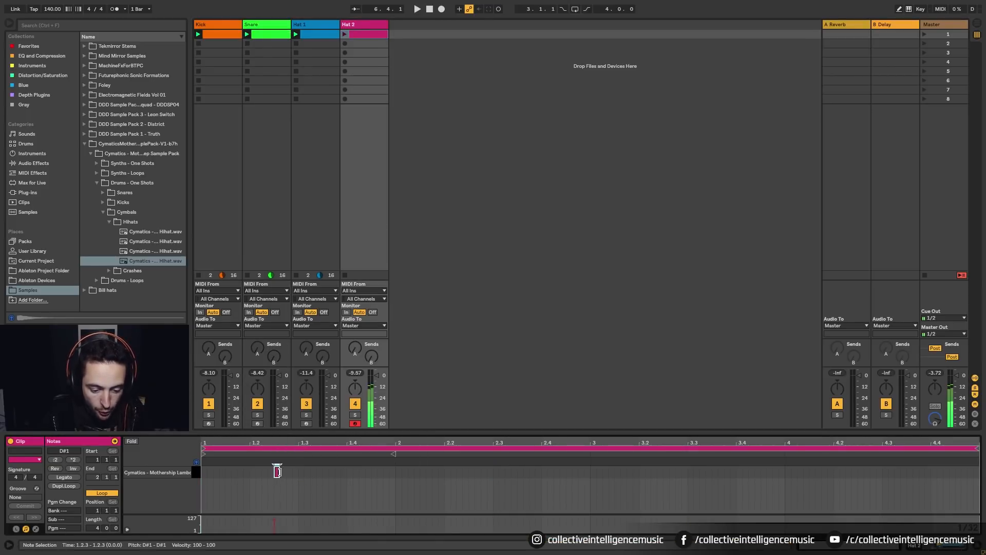
{"action": "left_click", "coordinate": [284, 472]}
{"action": "left_click", "coordinate": [290, 472]}
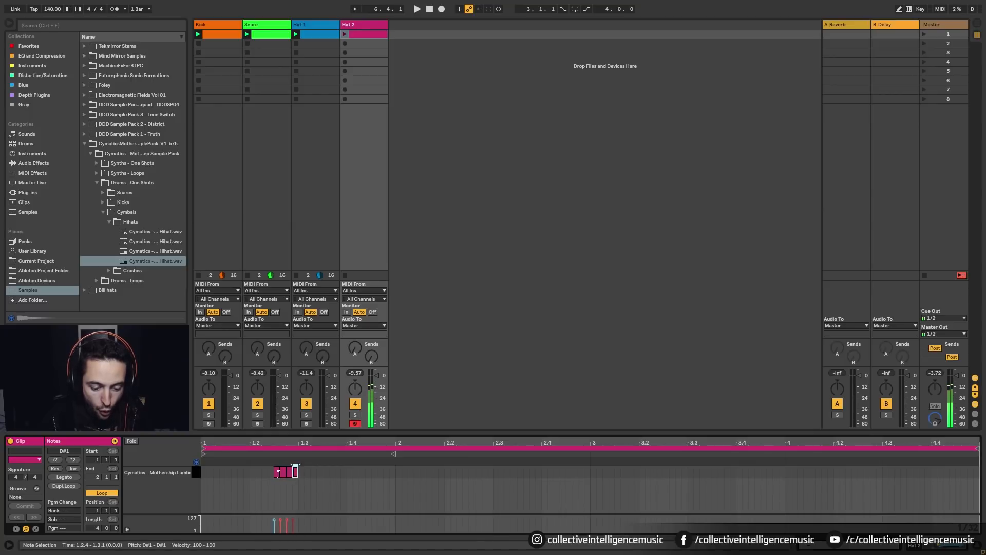
{"action": "left_click", "coordinate": [296, 471]}
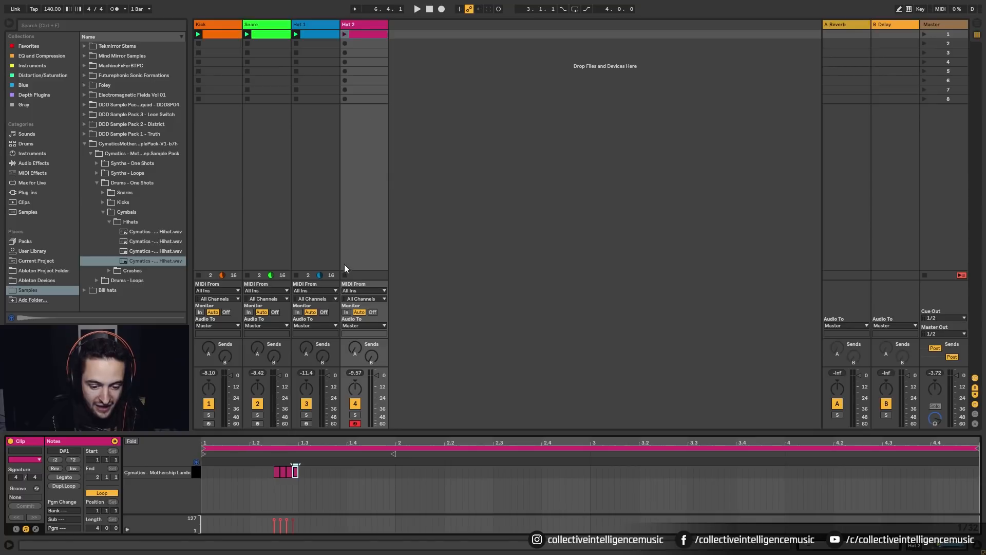
{"action": "left_click", "coordinate": [925, 34]}
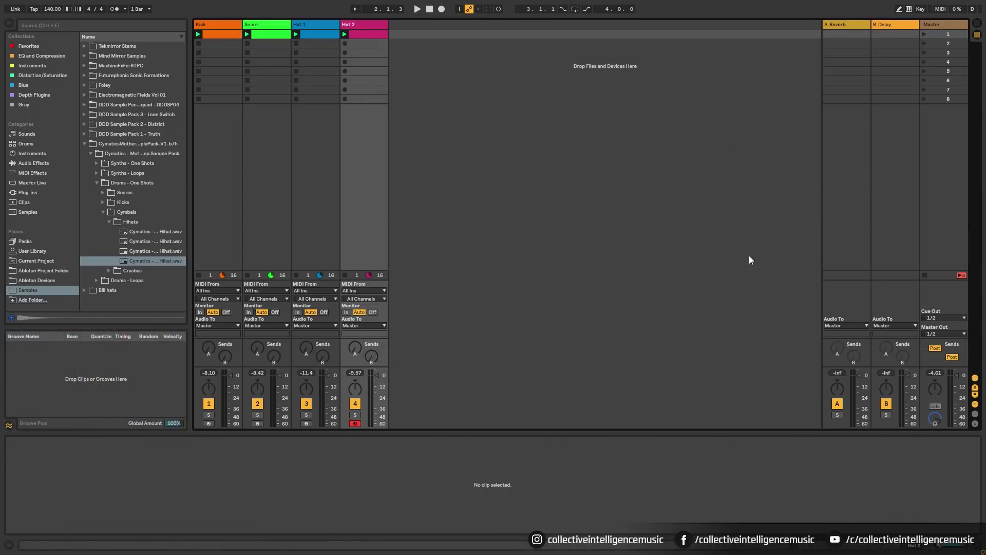
- Keep the Groove Pool shown, open the Kick clip and browse the groove library
{"action": "left_click", "coordinate": [9, 426]}
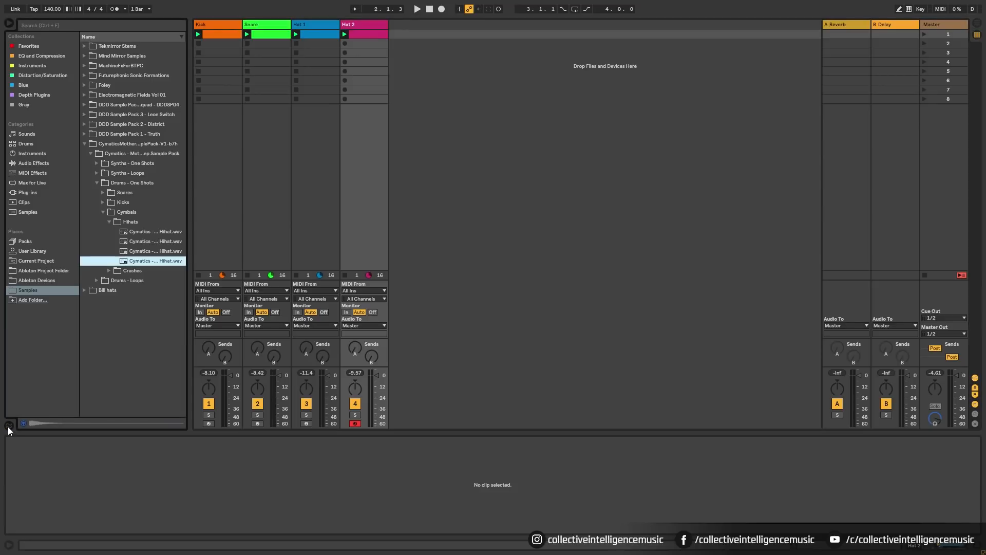
{"action": "left_click", "coordinate": [8, 425]}
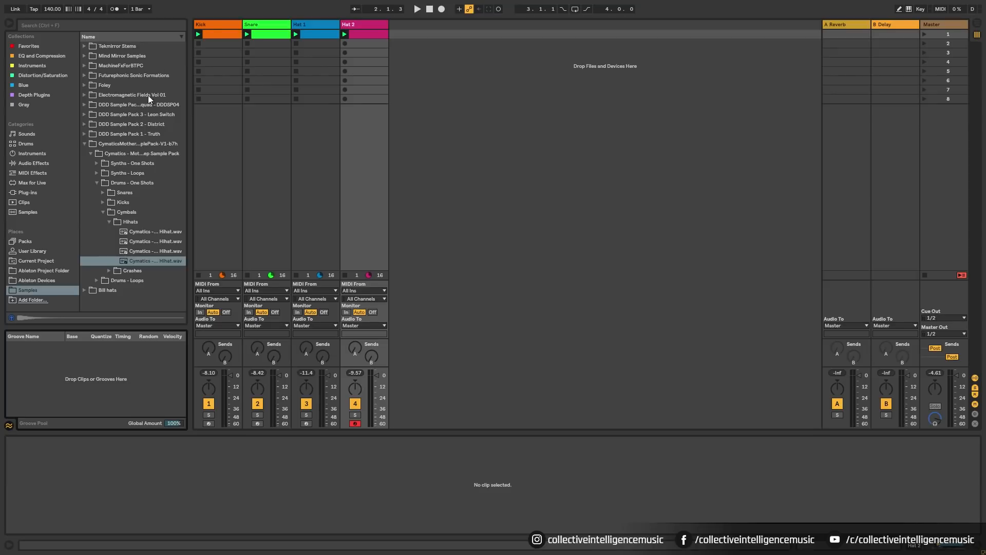
{"action": "left_click", "coordinate": [219, 34]}
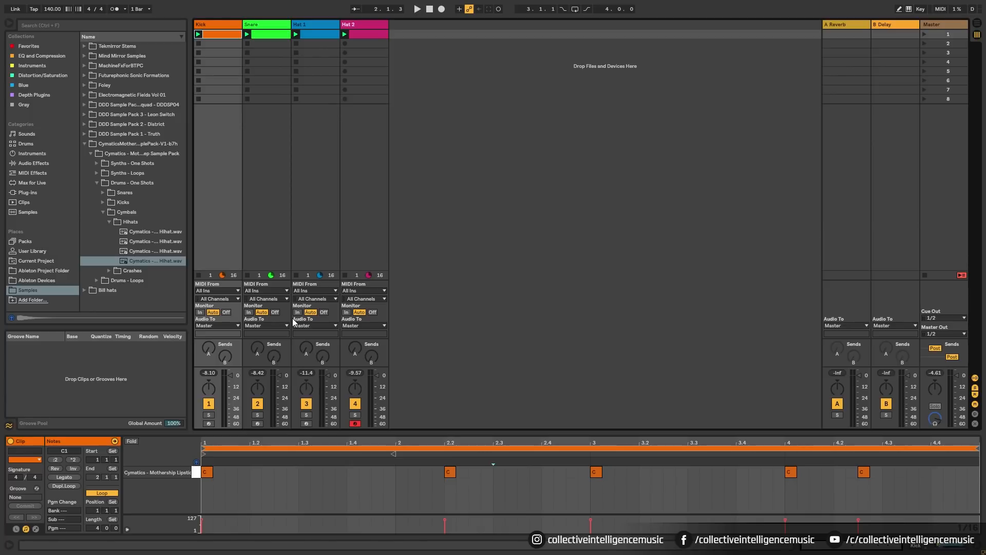
{"action": "left_click", "coordinate": [85, 381]}
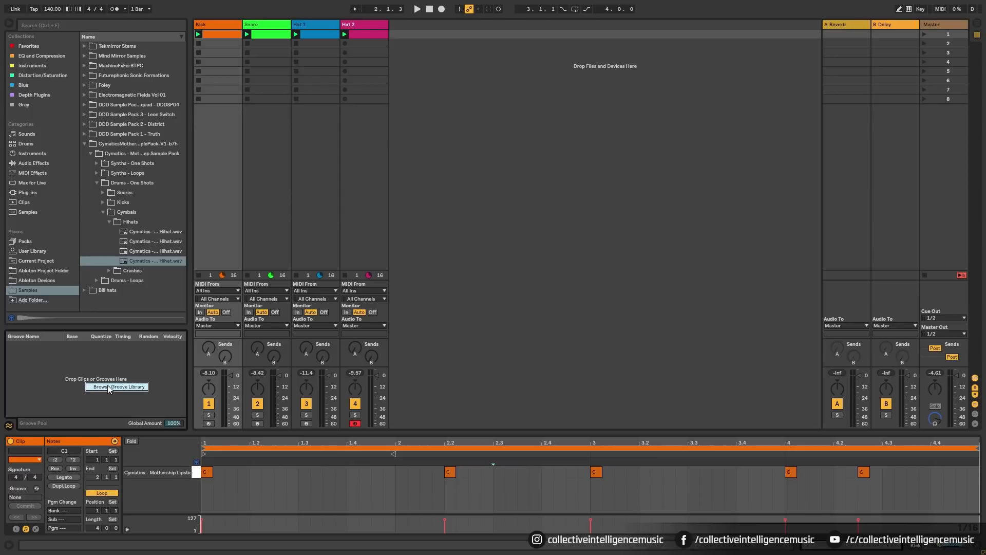
{"action": "left_click", "coordinate": [107, 386]}
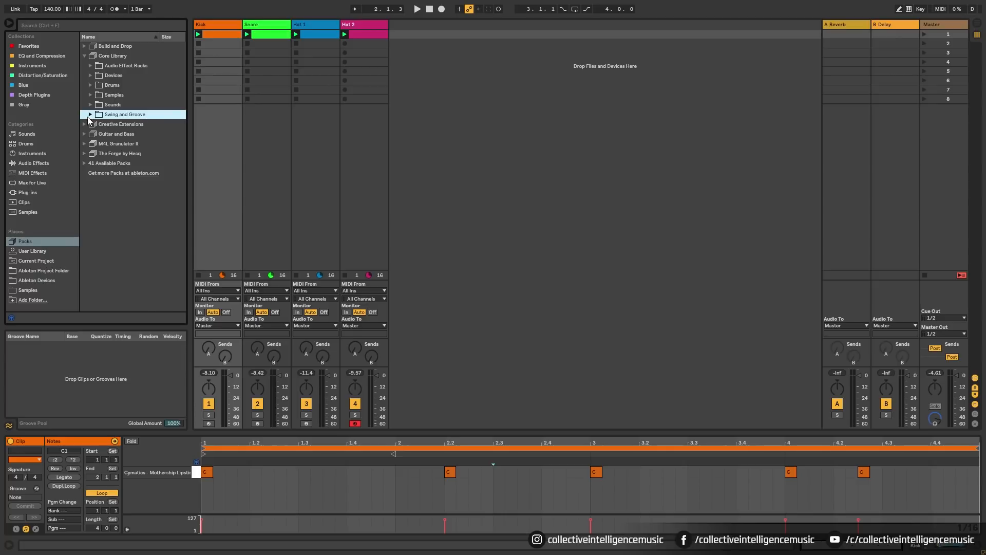
- Load the first MPC 16 groove from the Swing and Groove library's MPC folder into the Groove Pool
{"action": "left_click", "coordinate": [103, 153]}
{"action": "scroll", "coordinate": [103, 139], "scroll_direction": "down", "scroll_amount": 1}
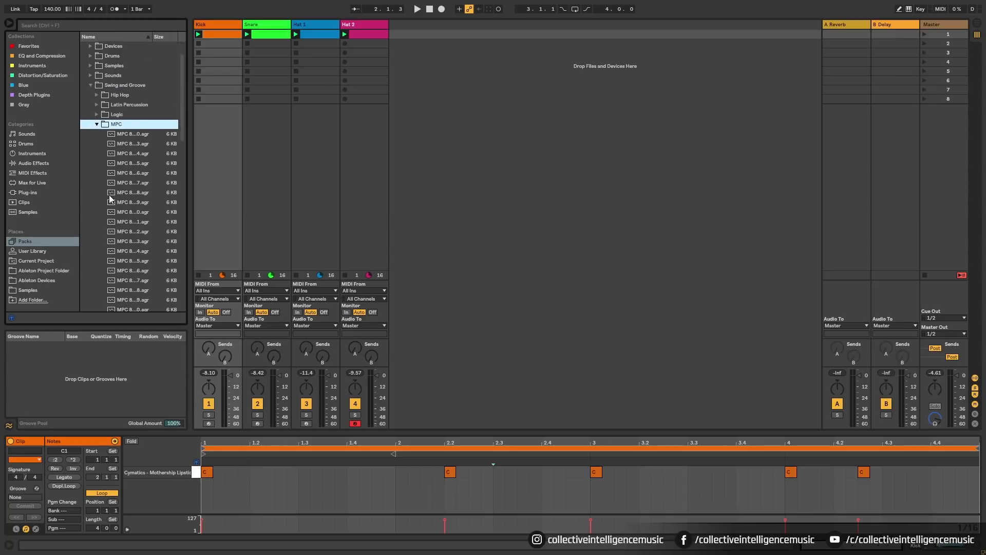
{"action": "left_click", "coordinate": [97, 134]}
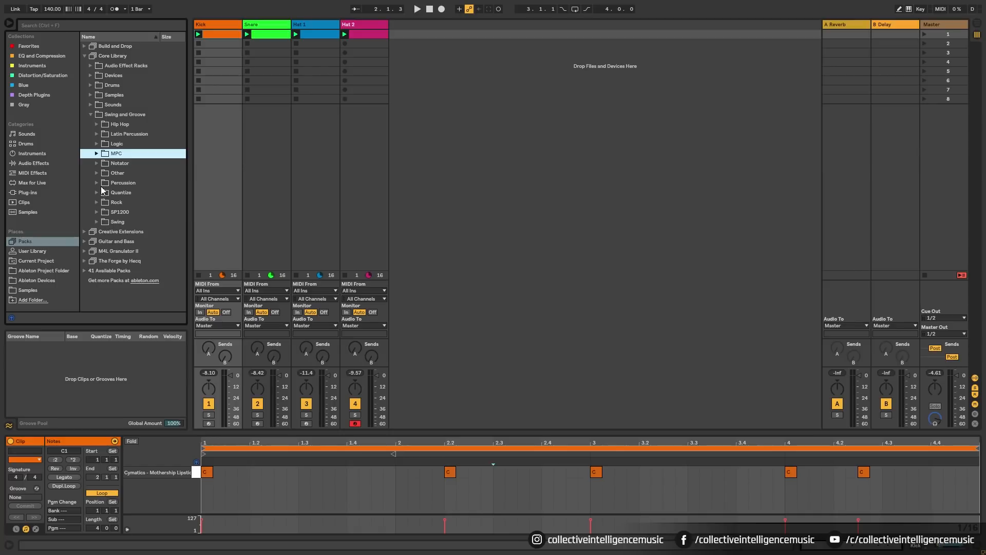
{"action": "left_click", "coordinate": [97, 154]}
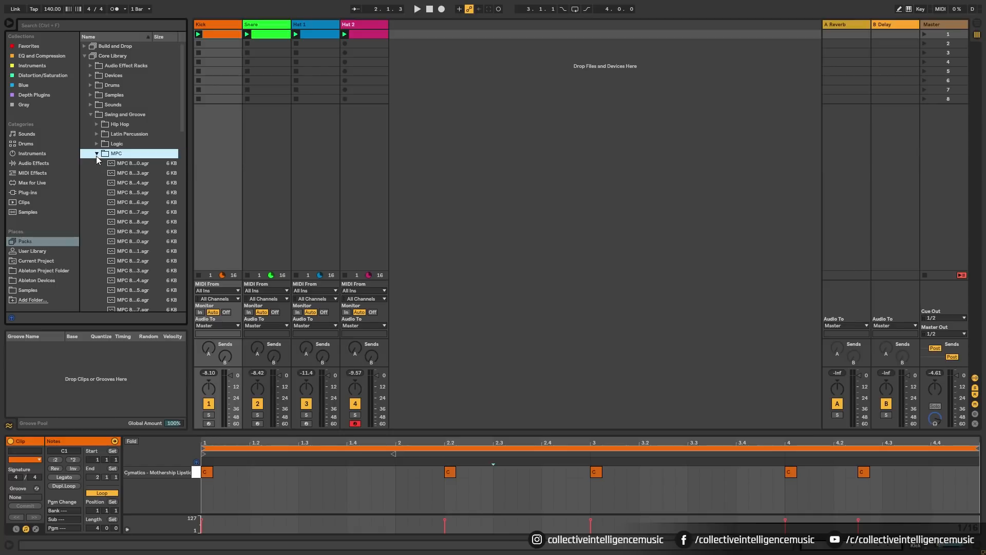
{"action": "scroll", "coordinate": [125, 245], "scroll_direction": "down", "scroll_amount": 5}
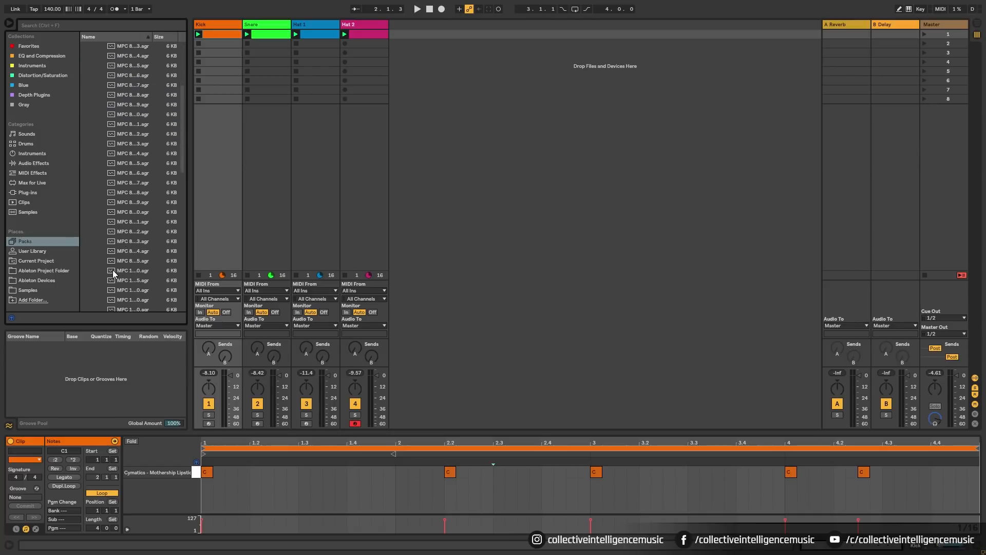
{"action": "left_click", "coordinate": [130, 271]}
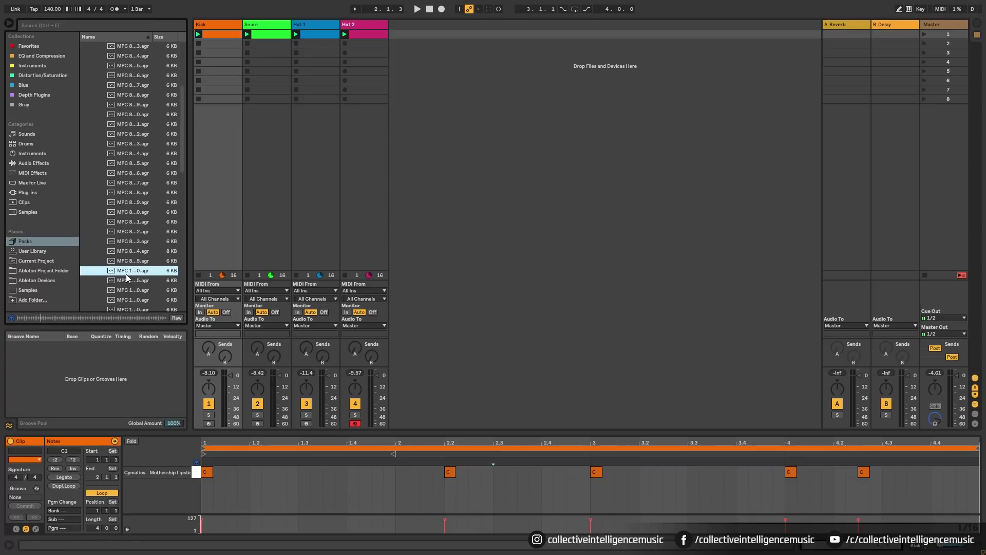
{"action": "left_click_drag", "start_coordinate": [130, 273], "coordinate": [66, 366]}
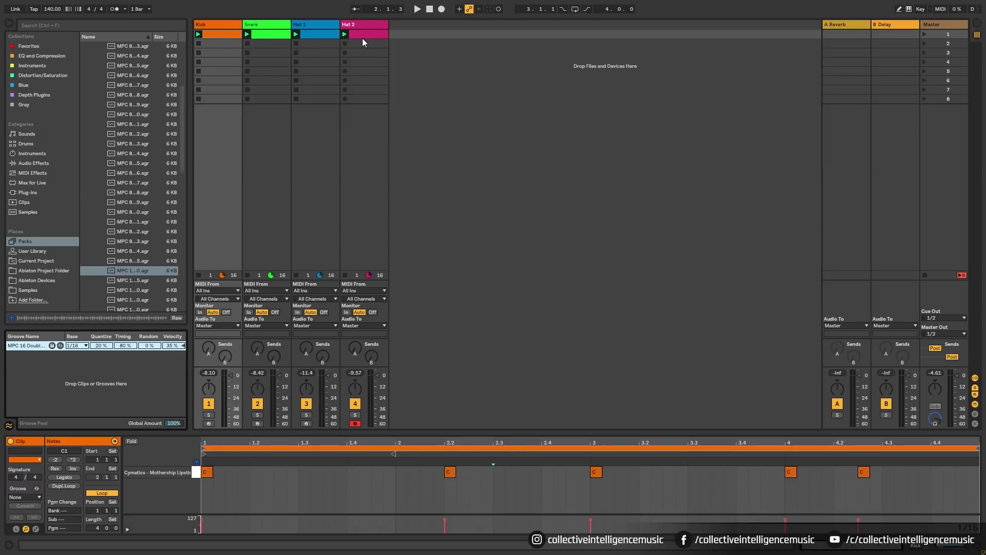
- Apply the MPC 16 groove from the Groove Pool to the Kick, Snare and Hat 1 clips
{"action": "left_click_drag", "start_coordinate": [28, 346], "coordinate": [221, 33]}
{"action": "left_click_drag", "start_coordinate": [17, 349], "coordinate": [315, 37]}
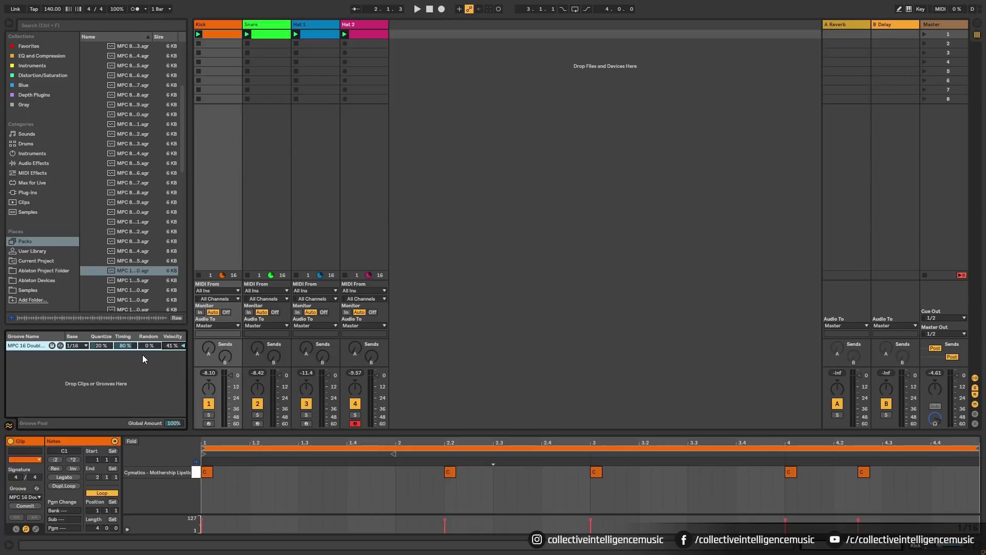
{"action": "left_click_drag", "start_coordinate": [35, 346], "coordinate": [225, 38]}
{"action": "left_click_drag", "start_coordinate": [39, 345], "coordinate": [268, 36]}
{"action": "left_click_drag", "start_coordinate": [248, 255], "coordinate": [305, 35]}
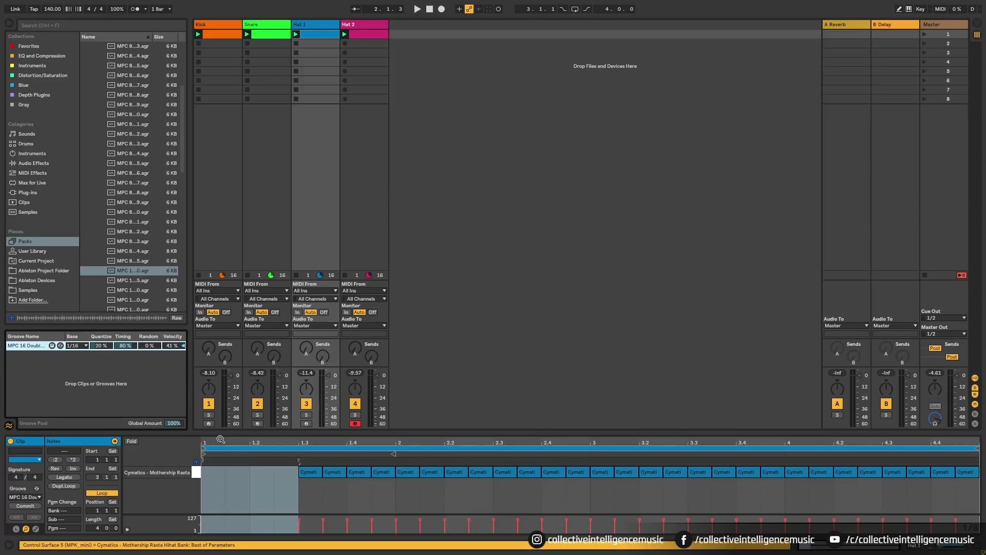
- Commit the groove to the Kick clip and inspect the timing of its note at 2.2 up close
{"action": "left_click", "coordinate": [217, 35]}
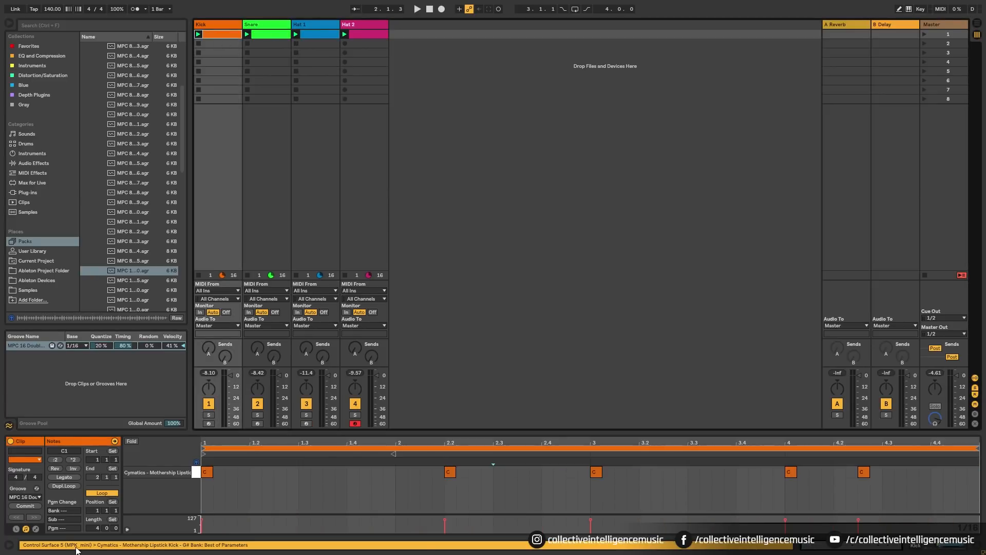
{"action": "left_click", "coordinate": [26, 506]}
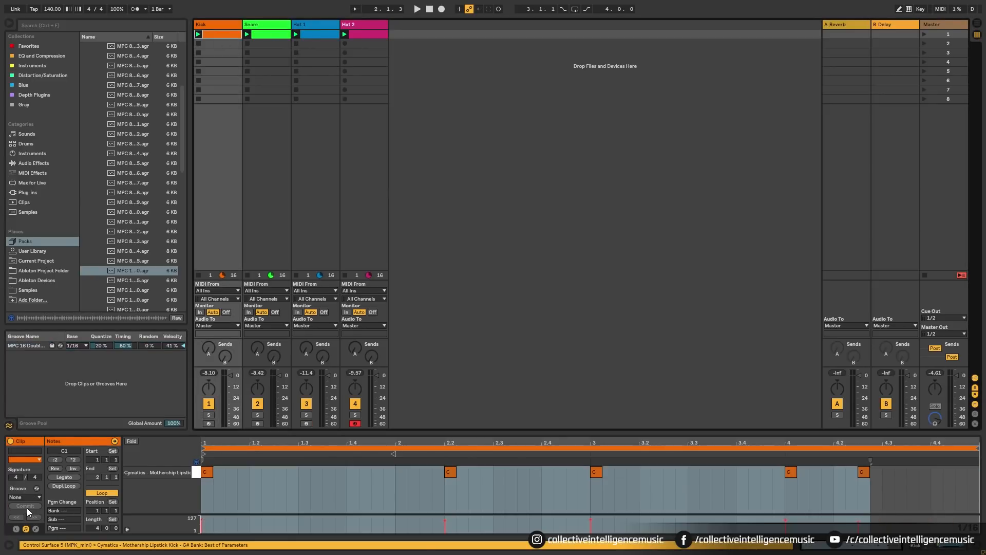
{"action": "left_click", "coordinate": [337, 476]}
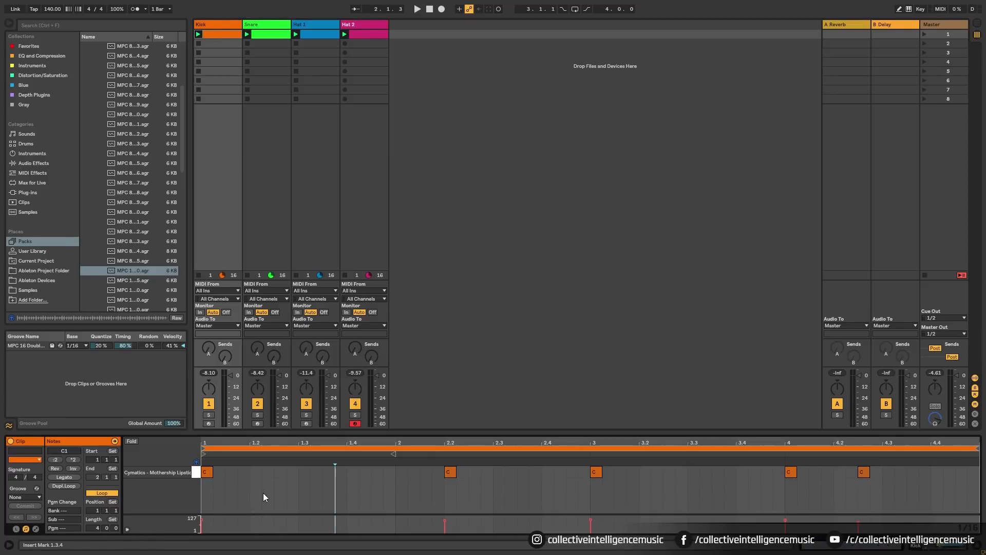
{"action": "mouse_move", "coordinate": [201, 520]}
{"action": "left_click_drag", "start_coordinate": [447, 444], "coordinate": [440, 483]}
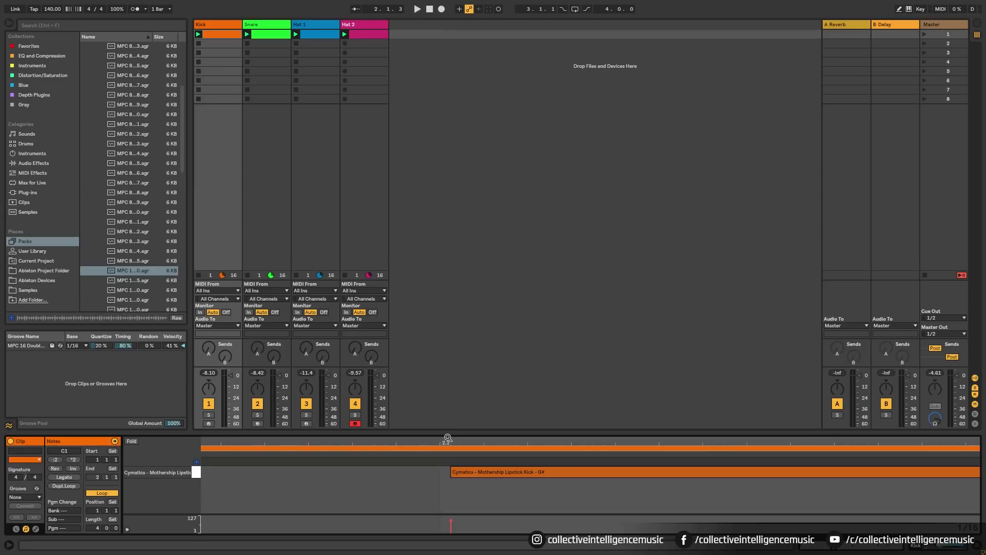
{"action": "left_click_drag", "start_coordinate": [448, 437], "coordinate": [446, 385]}
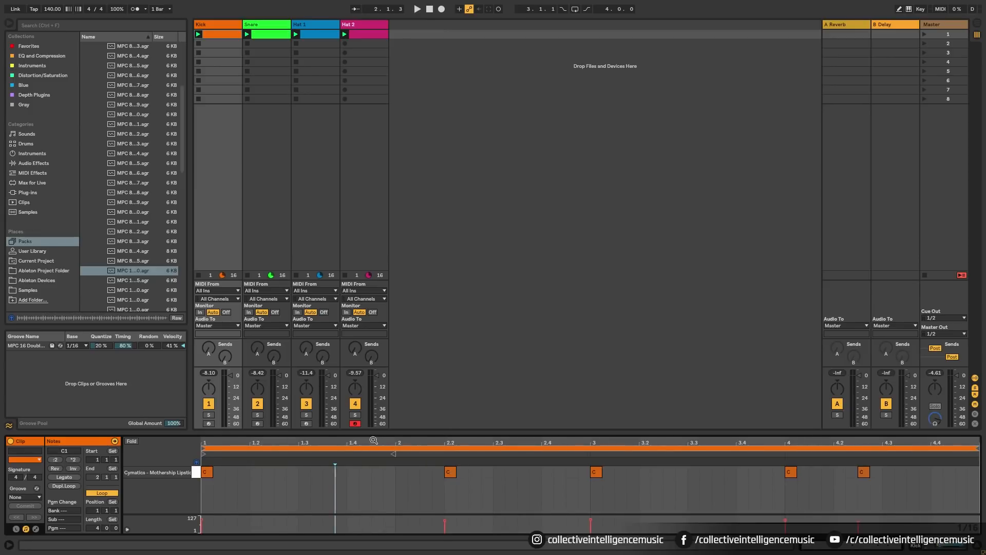
- Commit the groove to the Snare clip's notes
{"action": "left_click", "coordinate": [270, 35]}
{"action": "key", "text": "ctrl+a"}
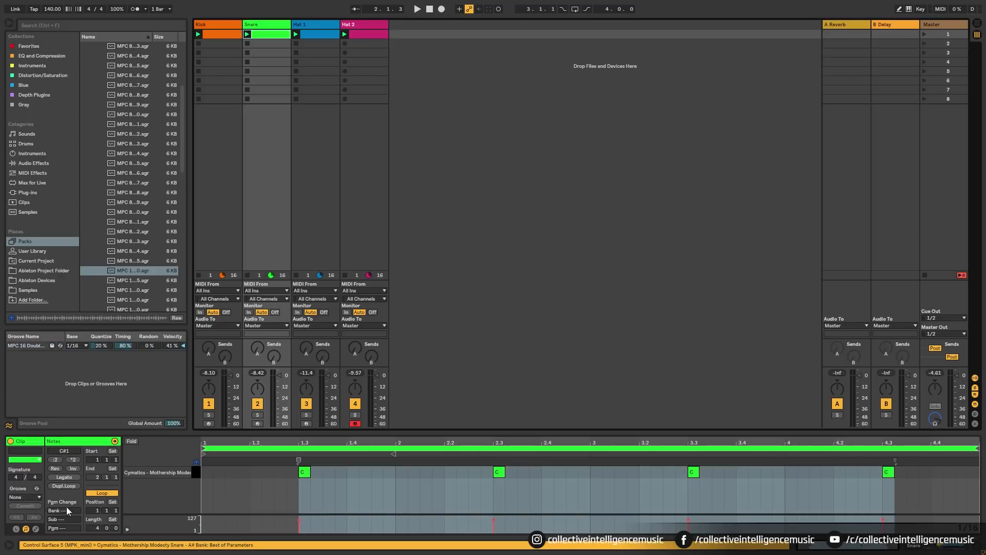
- Commit the groove to the Hat 1 clip, inspect its note timing up close and play the beat back
{"action": "left_click", "coordinate": [319, 33]}
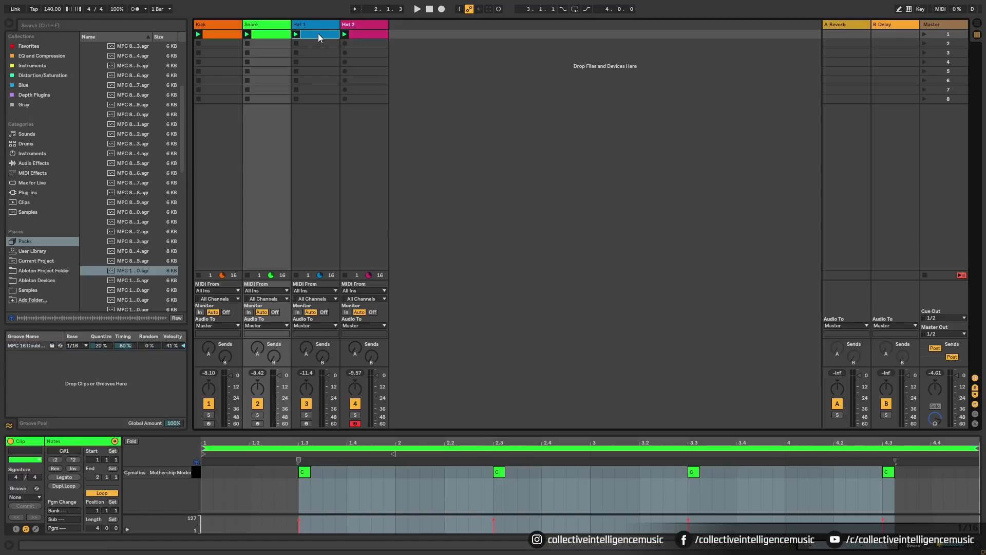
{"action": "left_click", "coordinate": [29, 508]}
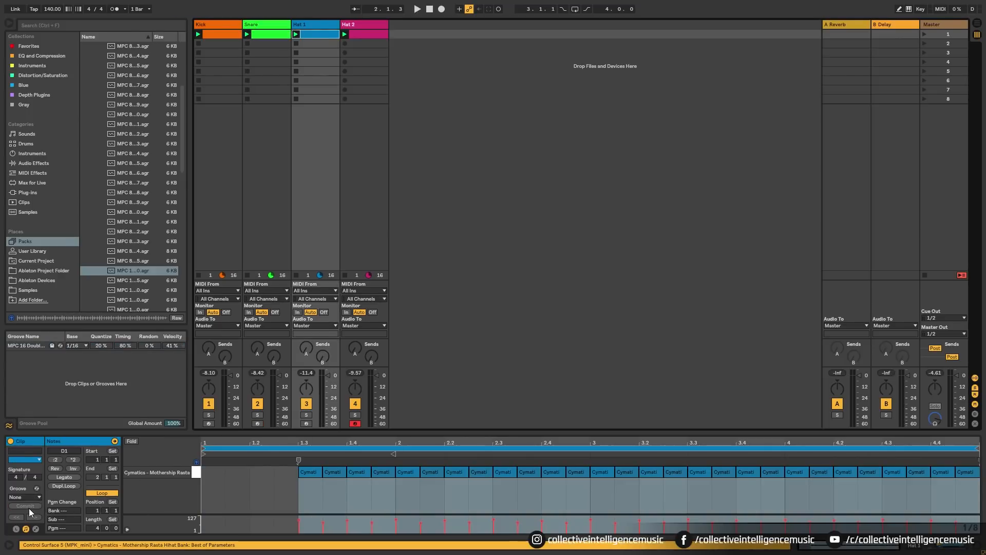
{"action": "left_click", "coordinate": [284, 506]}
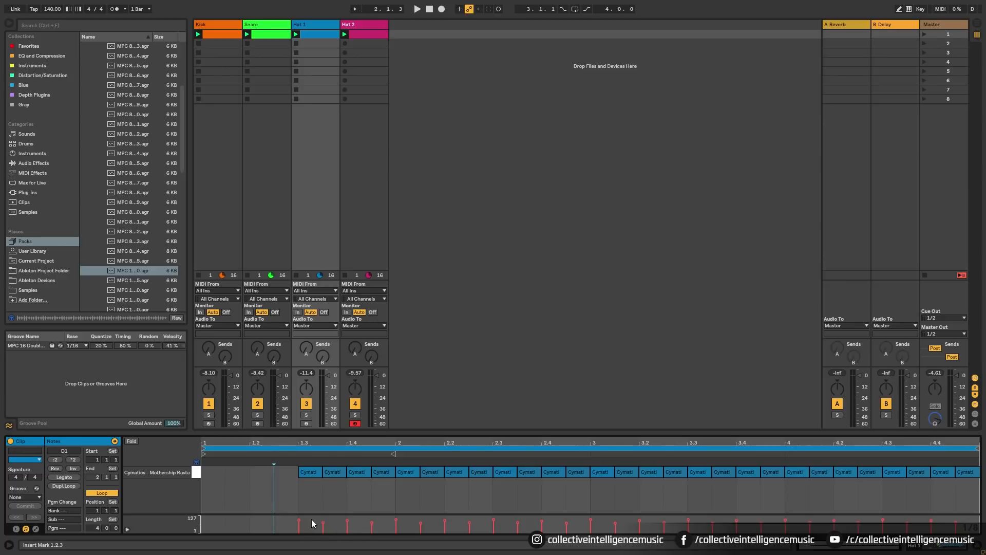
{"action": "left_click_drag", "start_coordinate": [308, 443], "coordinate": [308, 498]}
{"action": "left_click_drag", "start_coordinate": [503, 441], "coordinate": [519, 393]}
{"action": "key", "text": "space"}
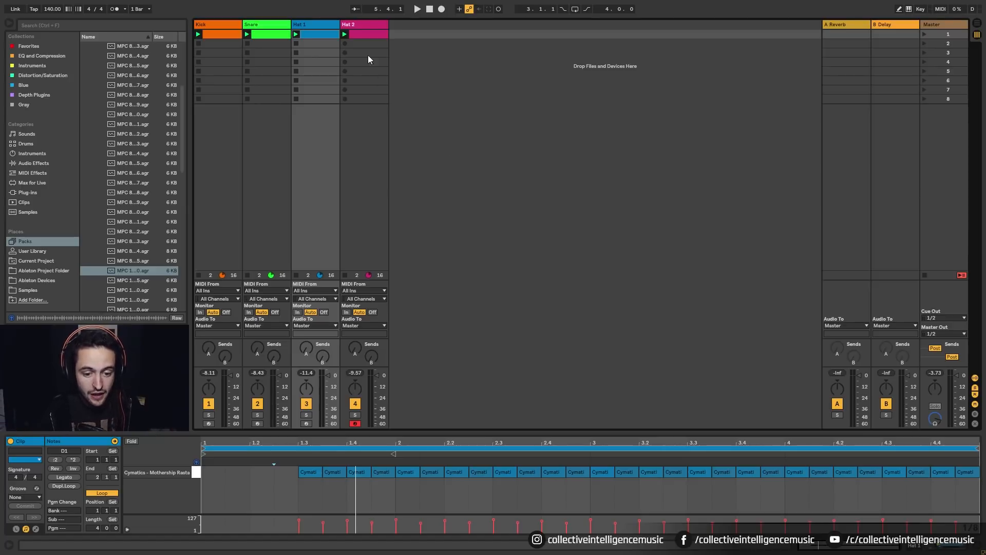
- Ramp the velocities of the Hat 2 roll upward, with the first note at 34 and the third at 85, and audition the beat
{"action": "left_click", "coordinate": [361, 33]}
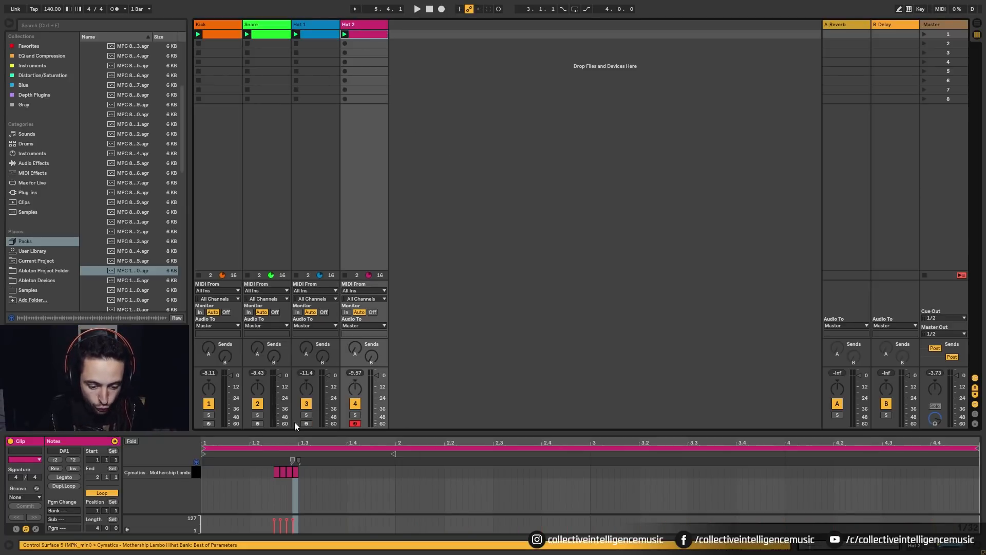
{"action": "left_click", "coordinate": [273, 520]}
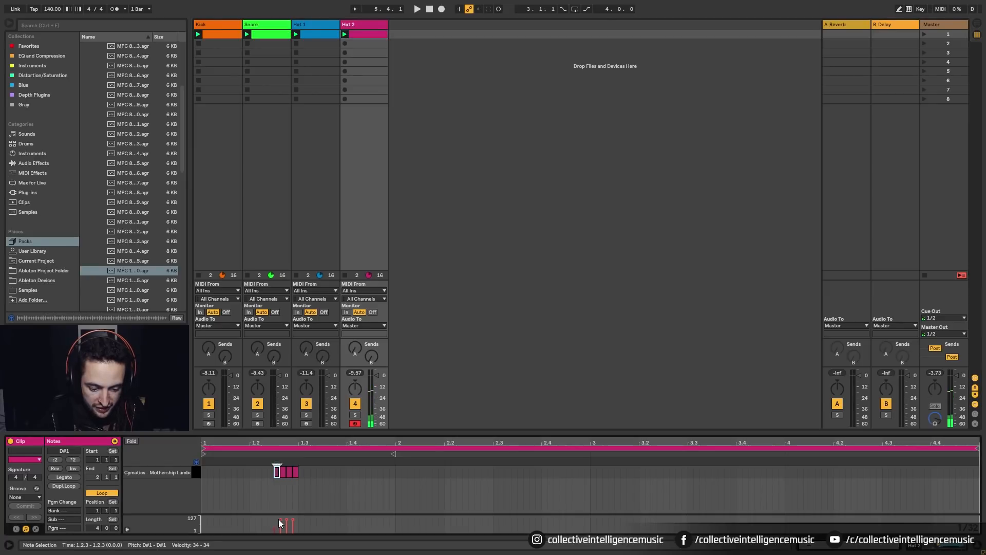
{"action": "left_click", "coordinate": [286, 522]}
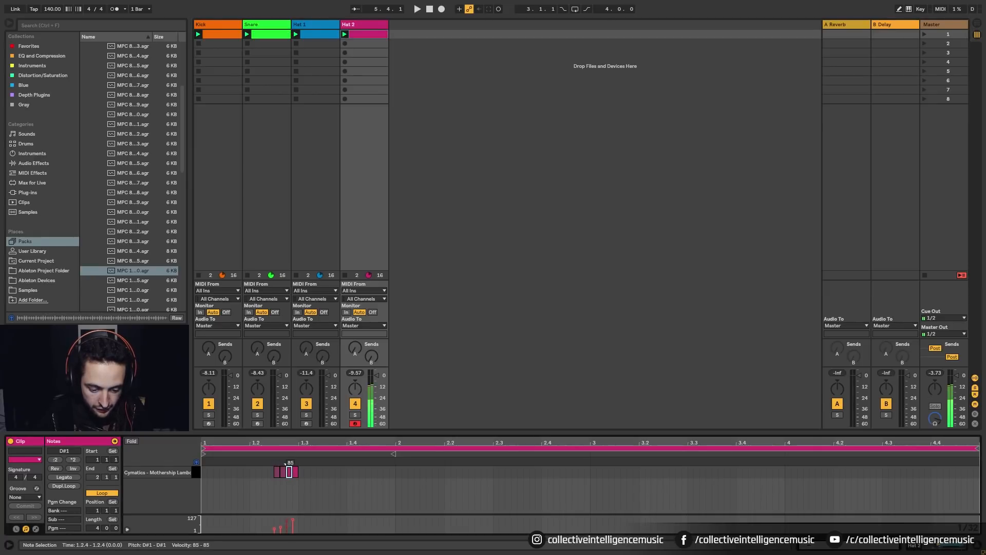
{"action": "left_click", "coordinate": [293, 518]}
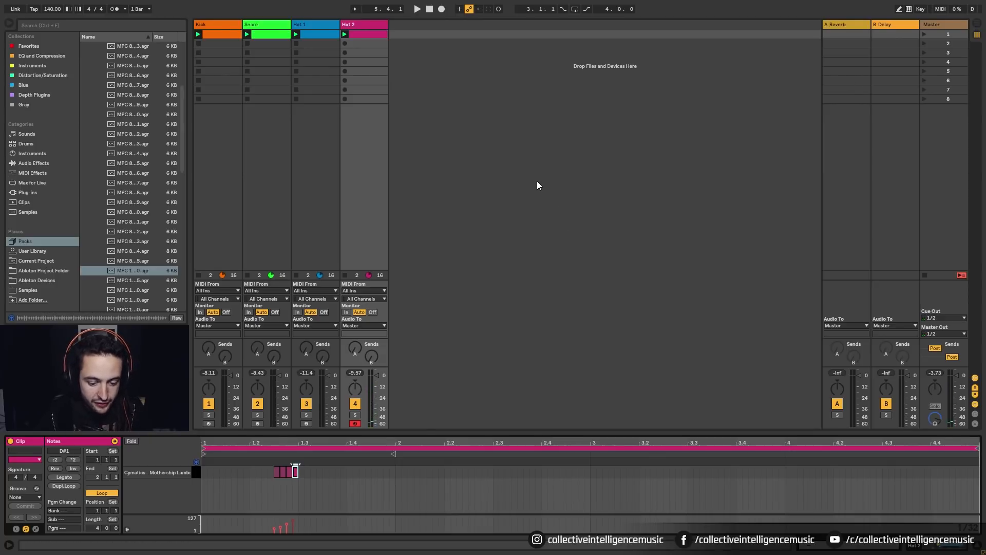
{"action": "key", "text": "space"}
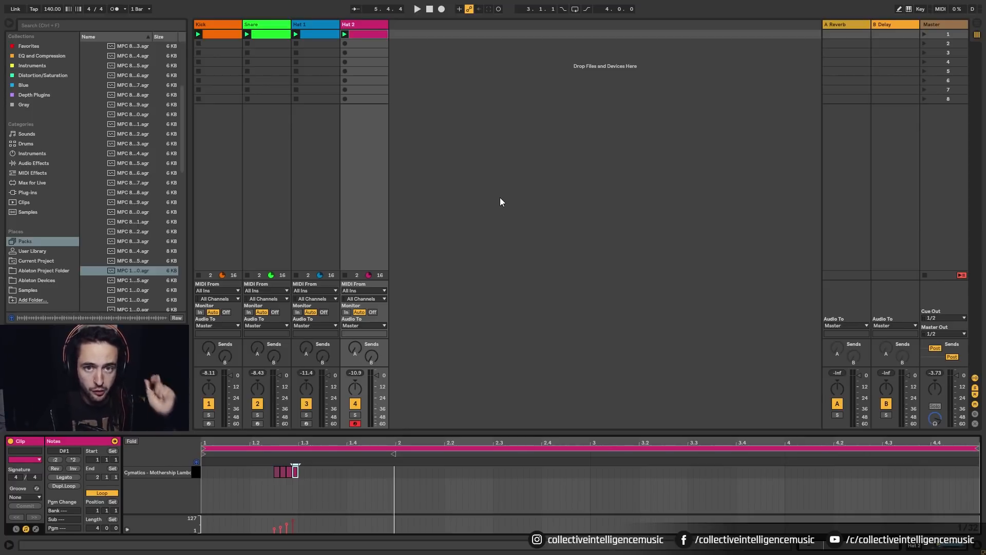
- Stop all Session clips, move the Kick, Snare, Hat 1 and Hat 2 clips to bar 1 of the Arrangement and reactivate Arrangement playback
{"action": "left_click", "coordinate": [456, 182]}
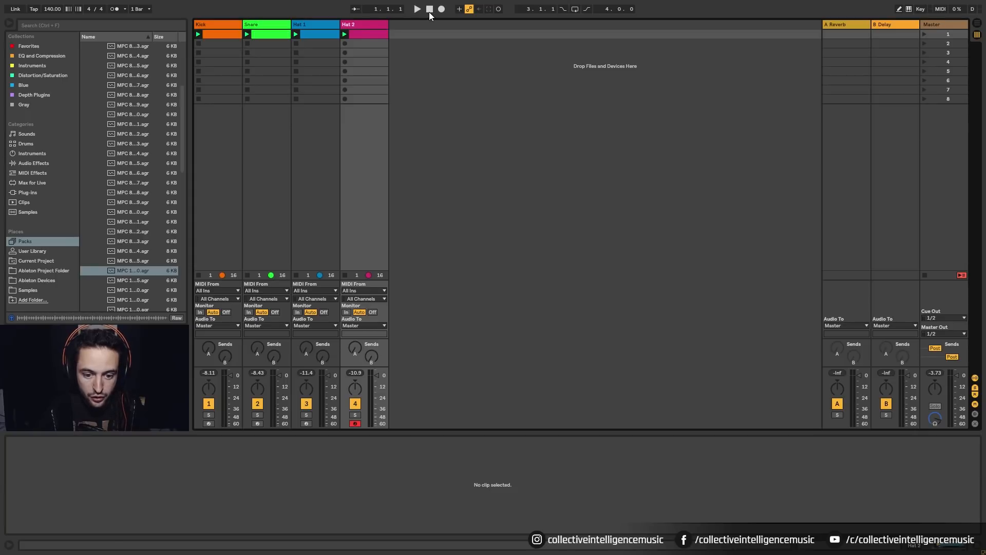
{"action": "left_click", "coordinate": [925, 276]}
{"action": "left_click", "coordinate": [213, 34]}
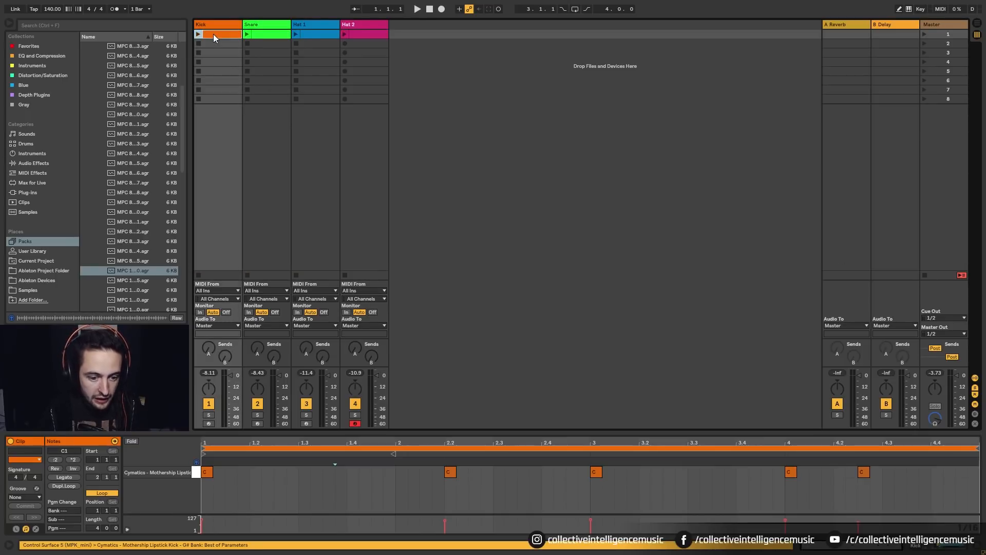
{"action": "left_click", "coordinate": [368, 36], "text": "shift"}
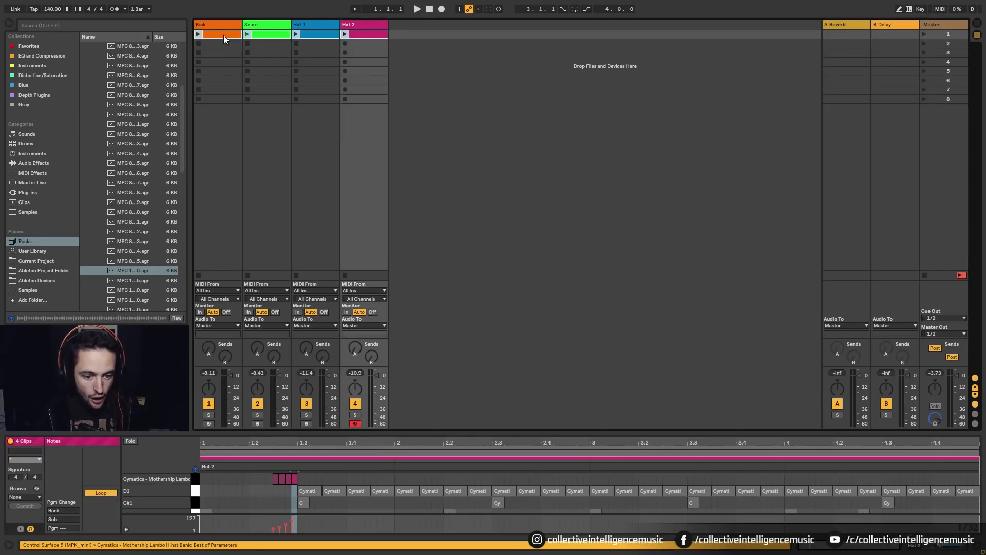
{"action": "left_click_drag", "start_coordinate": [223, 35], "coordinate": [194, 72]}
{"action": "key", "text": "Tab"}
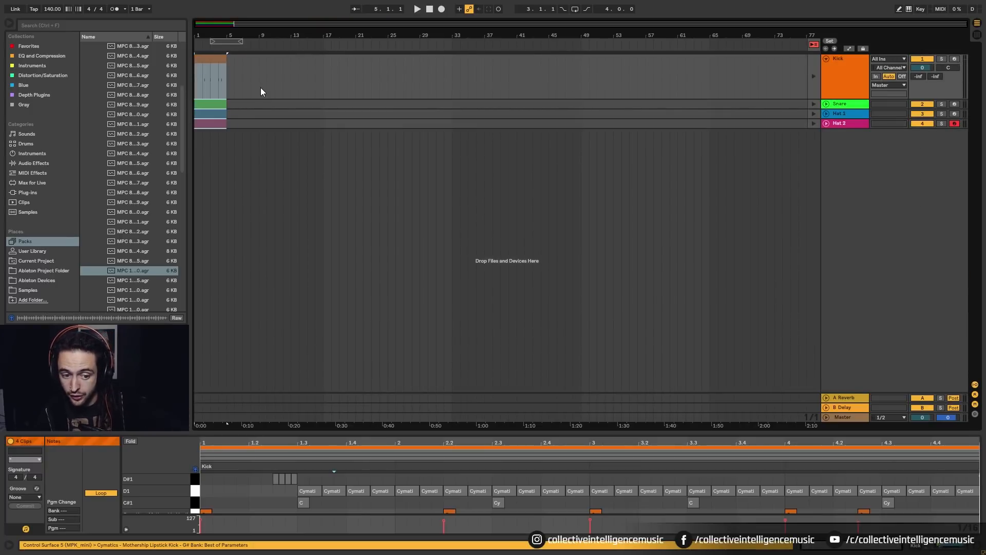
{"action": "left_click", "coordinate": [813, 44]}
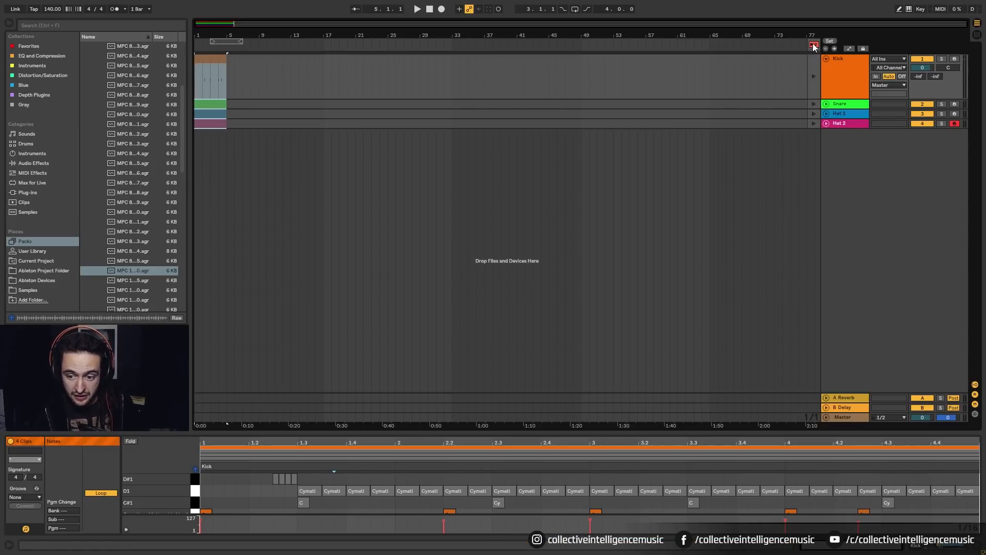
- Unfold the Snare, Hat 1 and Hat 2 tracks and loop the four-bar clip selection from bar 1 during playback
{"action": "left_click_drag", "start_coordinate": [205, 37], "coordinate": [314, 37]}
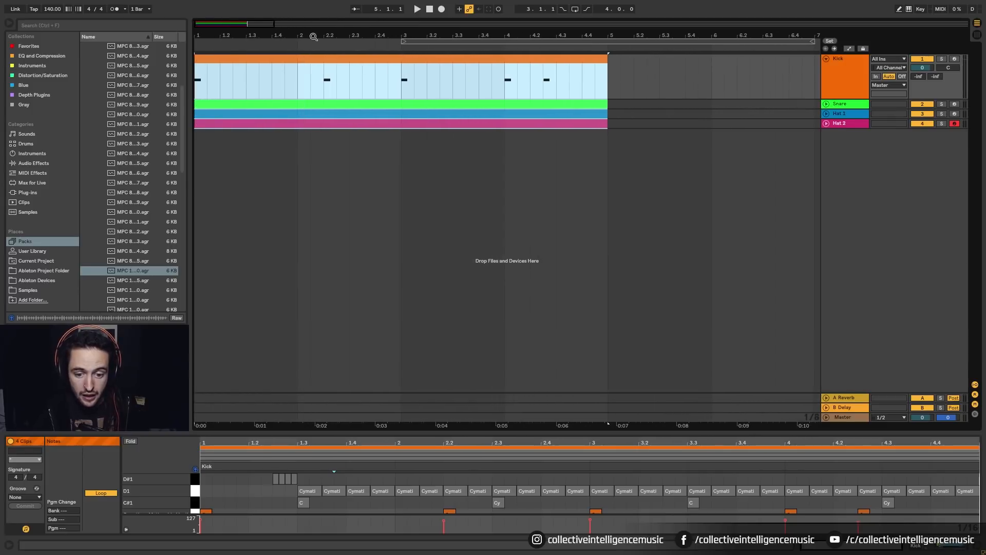
{"action": "left_click", "coordinate": [826, 104]}
{"action": "left_click", "coordinate": [826, 149]}
{"action": "left_click", "coordinate": [826, 194]}
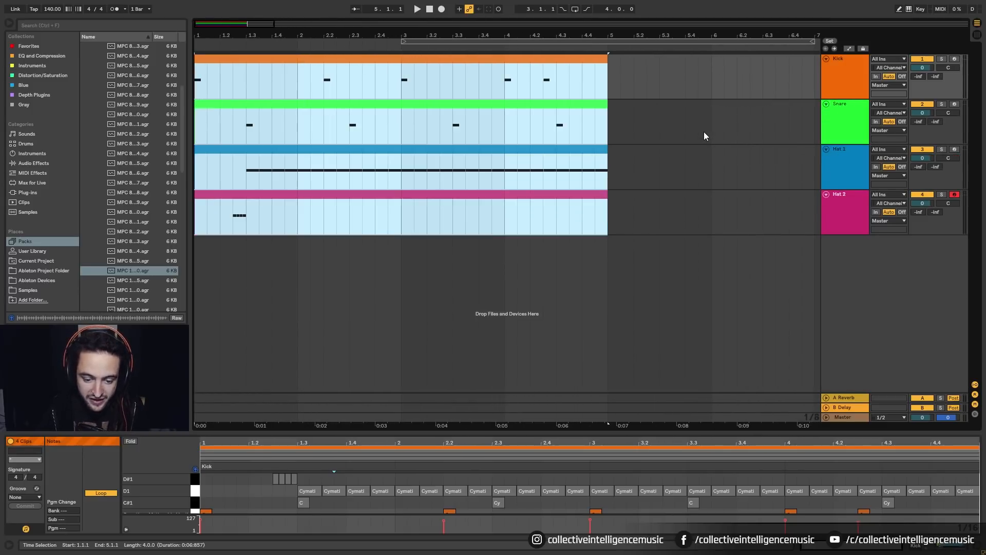
{"action": "key", "text": "w"}
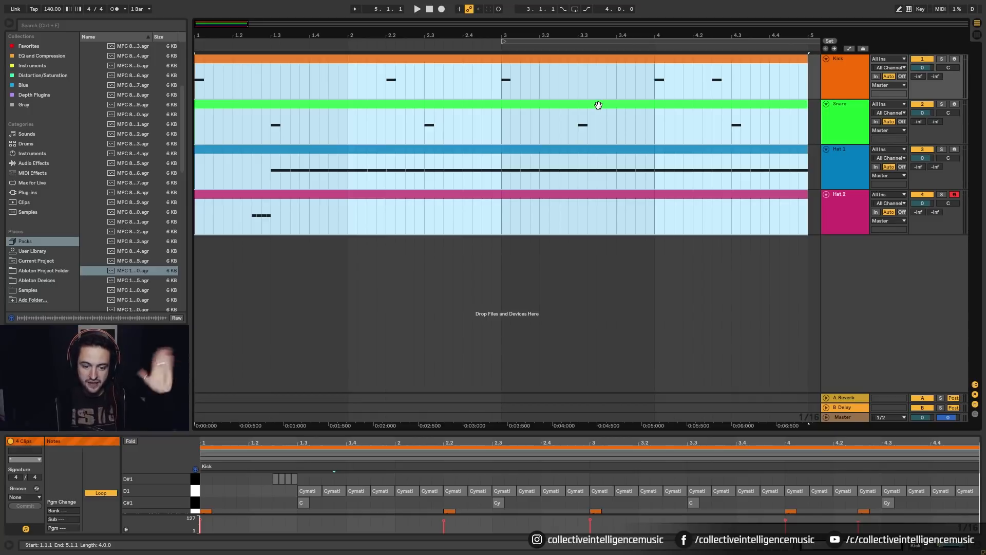
{"action": "key", "text": "space"}
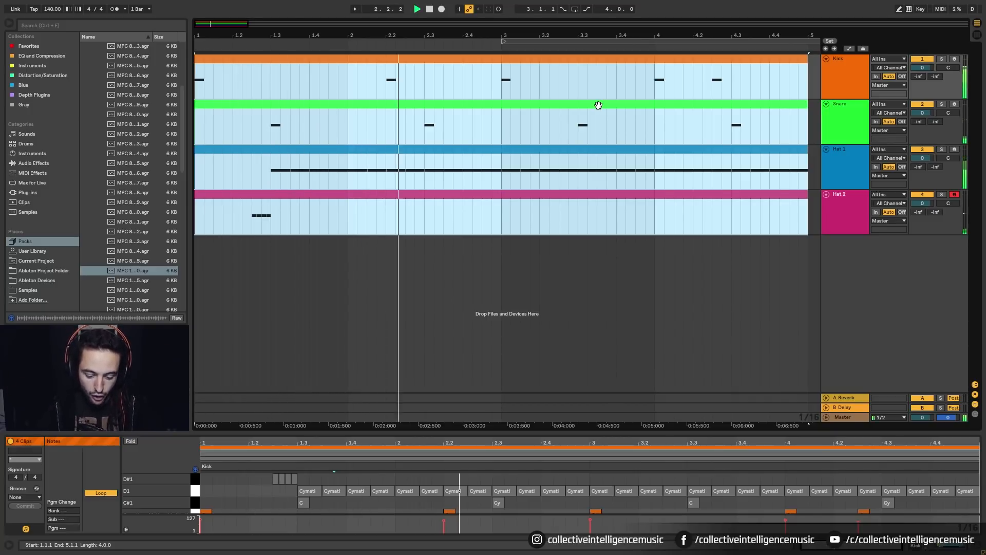
{"action": "key", "text": "ctrl+l"}
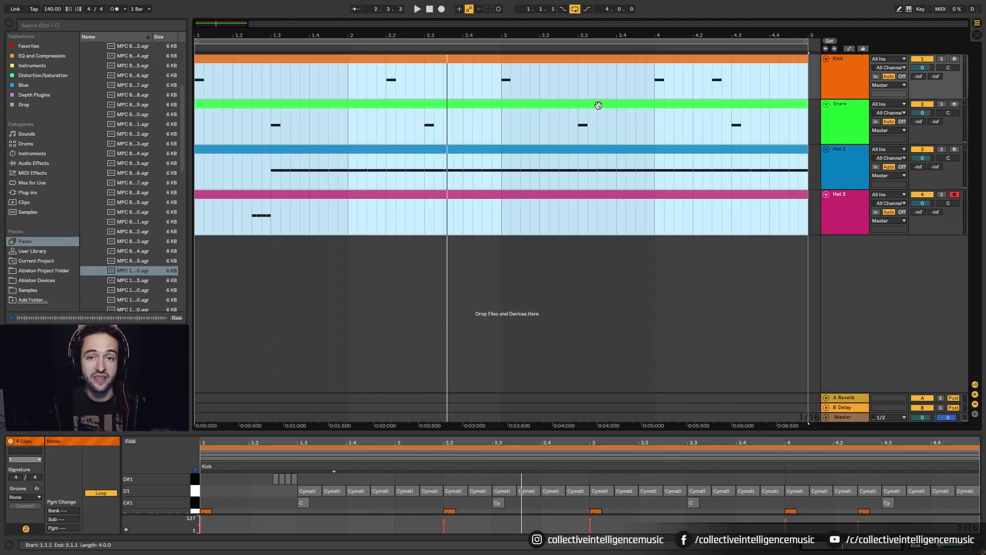
- Freeze the Kick, Snare, Hat 1 and Hat 2 tracks together
{"action": "left_click", "coordinate": [834, 82]}
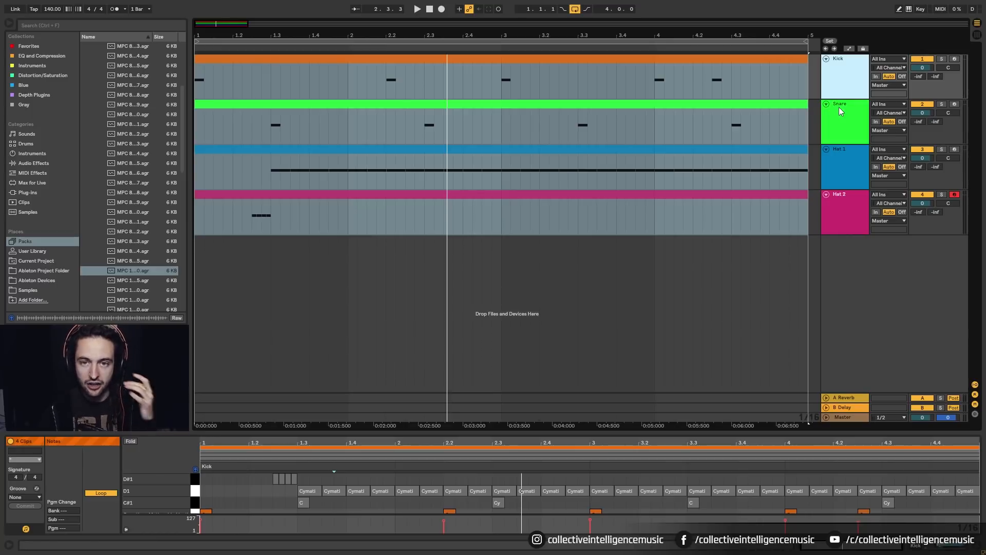
{"action": "left_click", "coordinate": [848, 206], "text": "shift"}
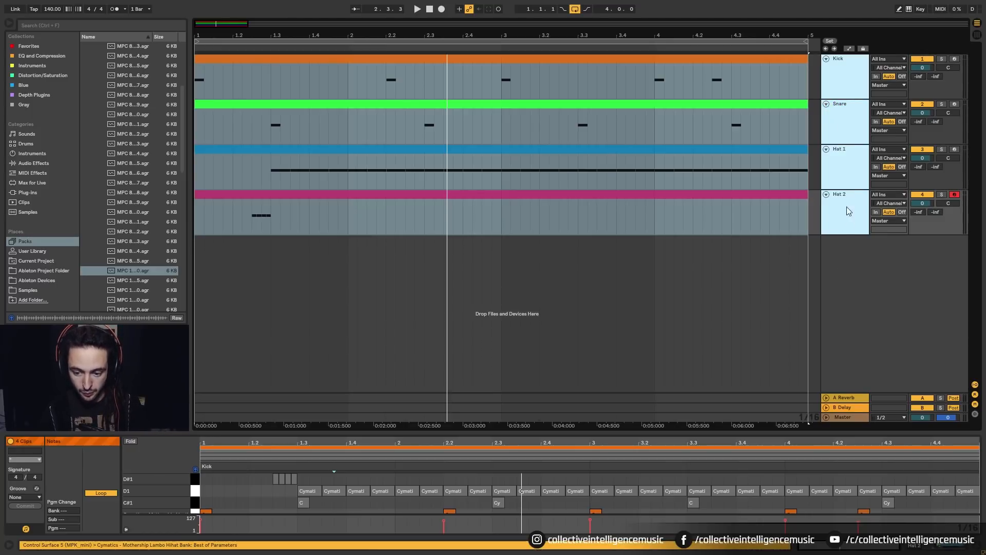
{"action": "right_click", "coordinate": [843, 78]}
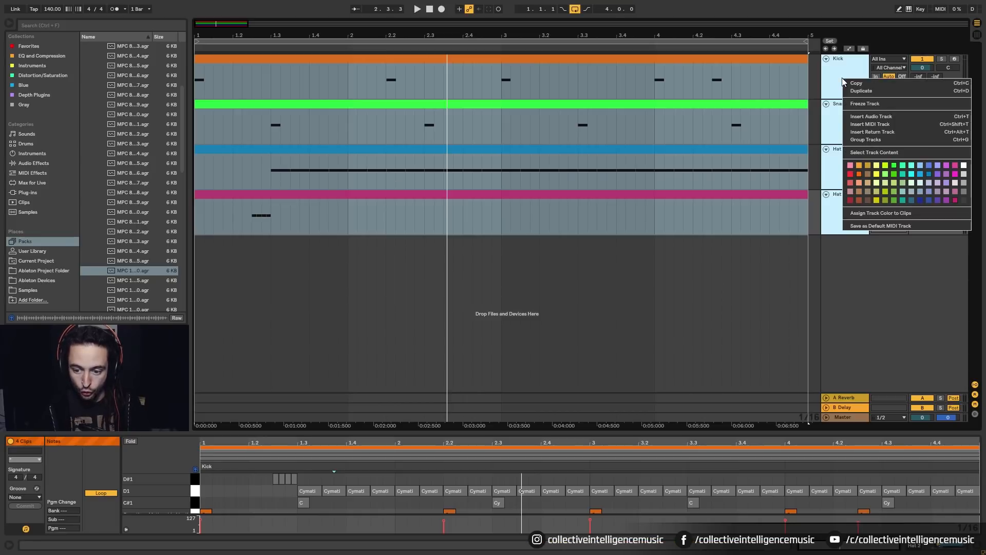
{"action": "left_click", "coordinate": [863, 108]}
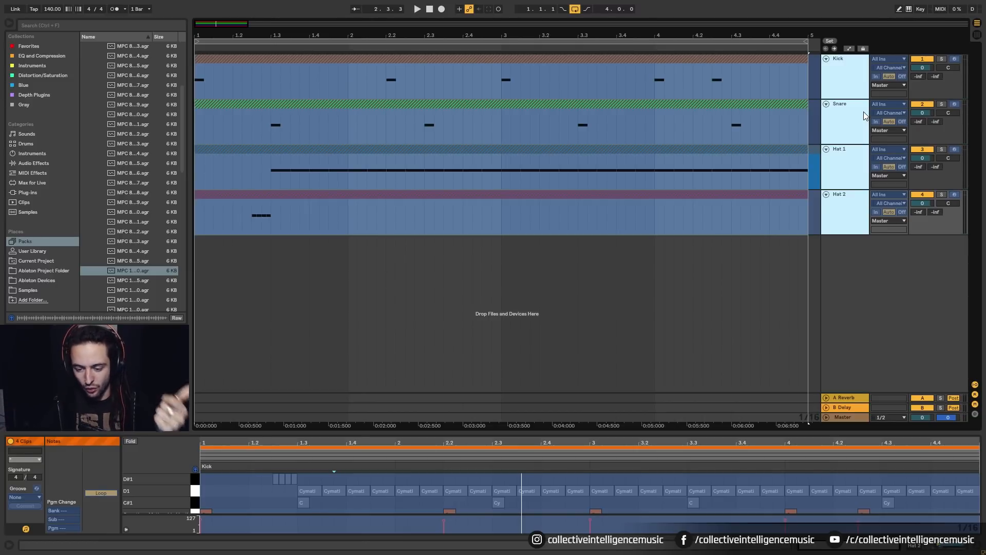
- Flatten the four frozen drum tracks into audio
{"action": "left_click", "coordinate": [847, 85]}
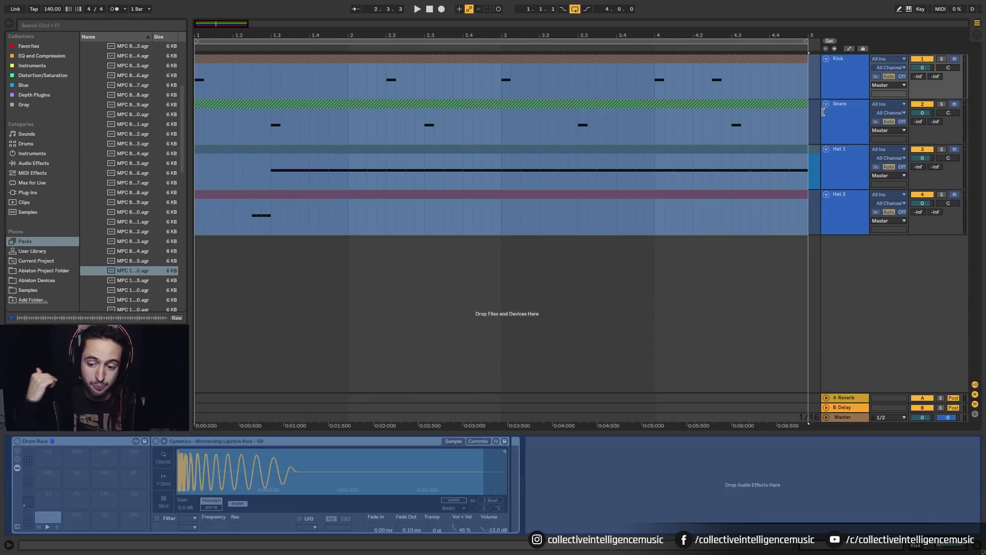
{"action": "left_click", "coordinate": [841, 81]}
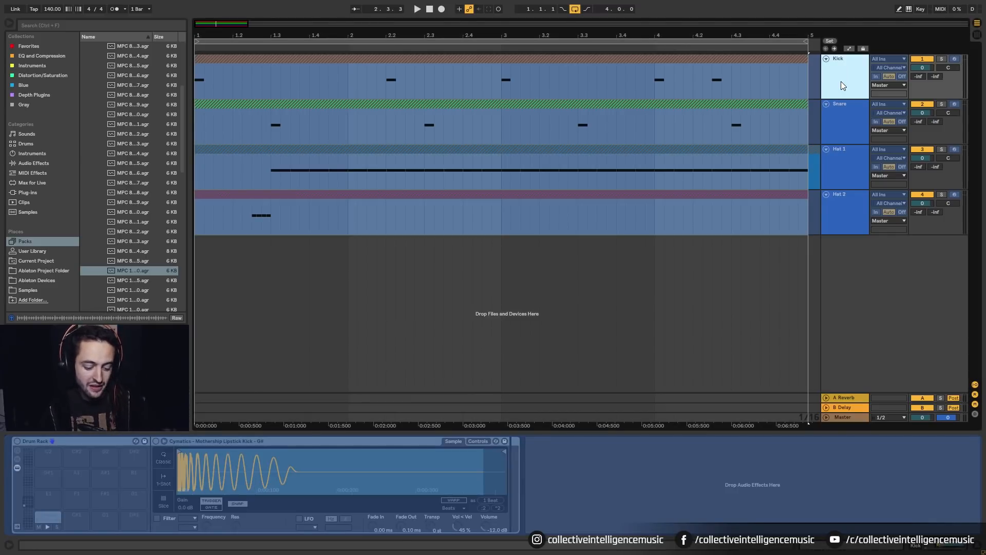
{"action": "left_click", "coordinate": [838, 198], "text": "shift"}
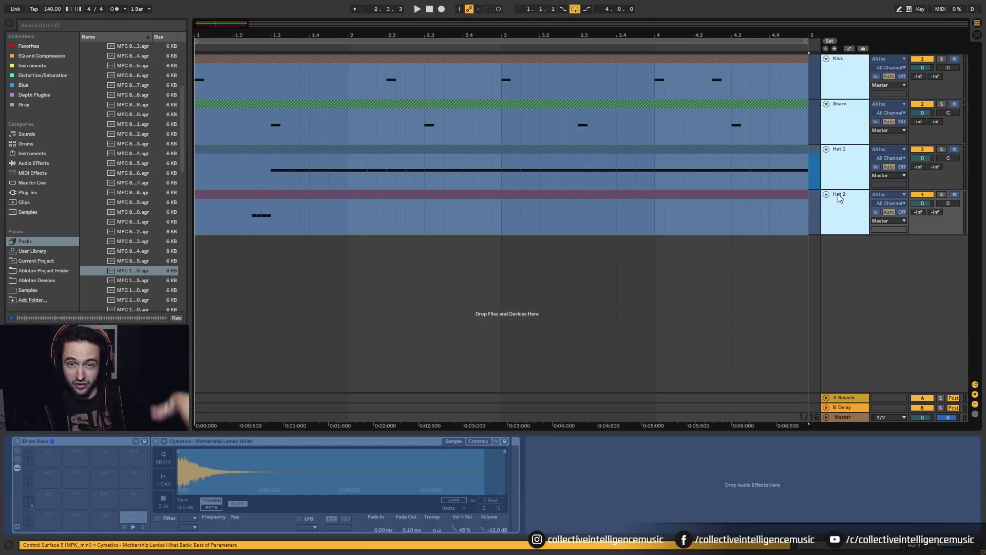
{"action": "right_click", "coordinate": [845, 80]}
{"action": "left_click", "coordinate": [861, 115]}
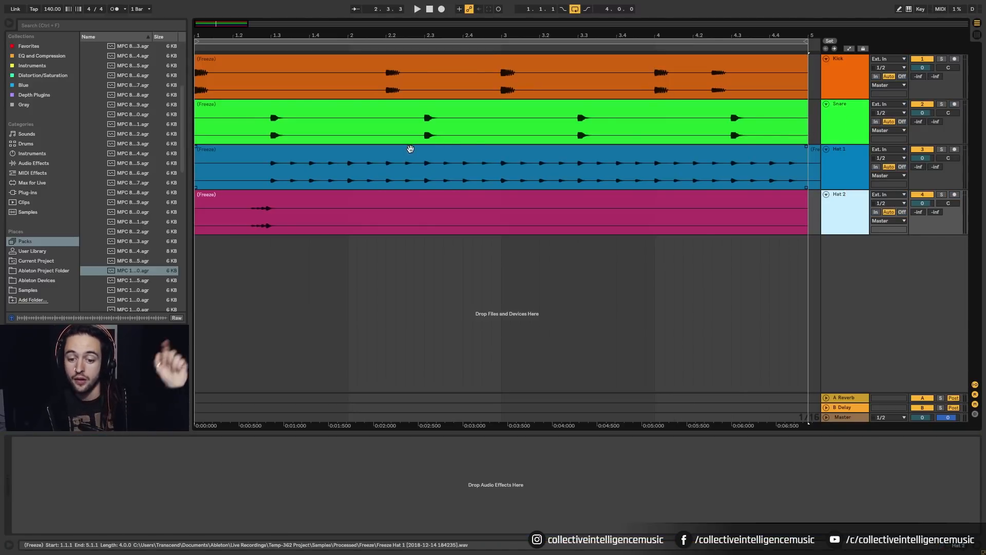
- Play the flattened drum audio from the start of the Kick clip to check it
{"action": "left_click", "coordinate": [761, 179]}
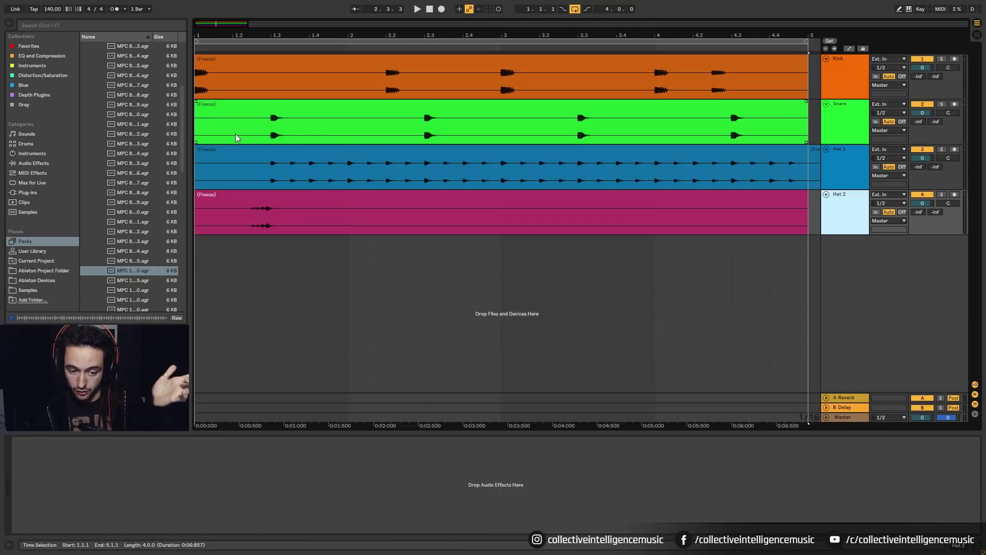
{"action": "left_click", "coordinate": [204, 123]}
{"action": "left_click", "coordinate": [209, 60]}
{"action": "key", "text": "space"}
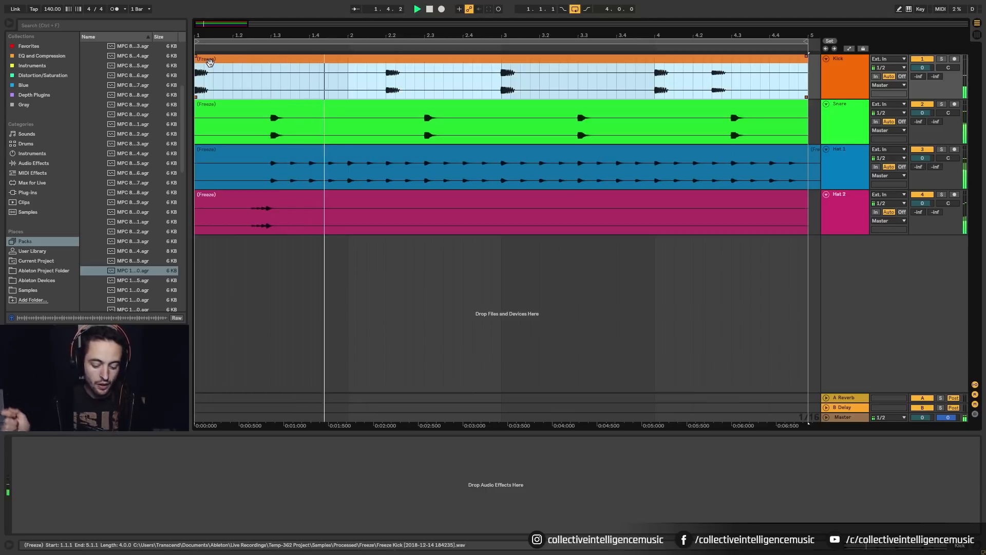
{"action": "key", "text": "space"}
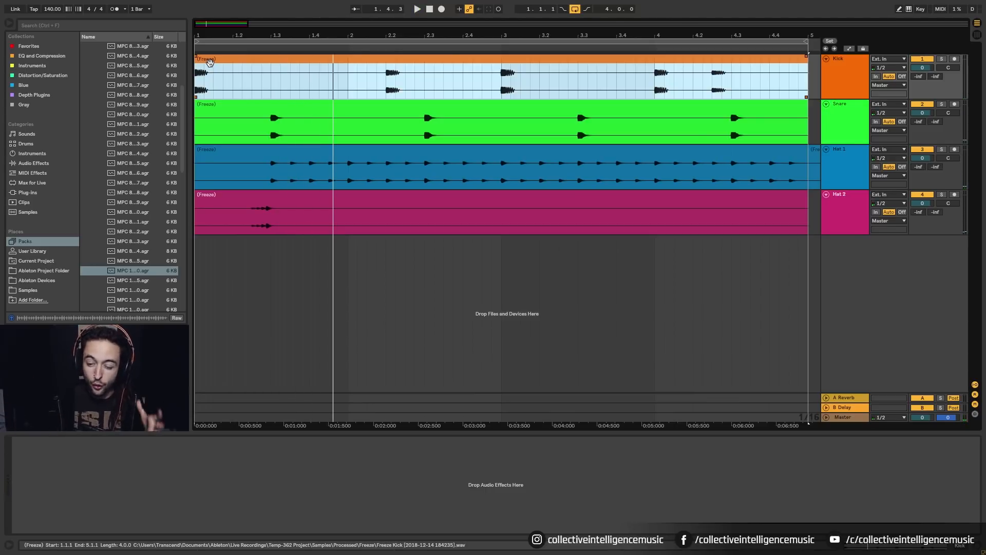
- Group the Kick, Snare, Hat 1 and Hat 2 tracks and name the group DRUMS
{"action": "left_click", "coordinate": [843, 88]}
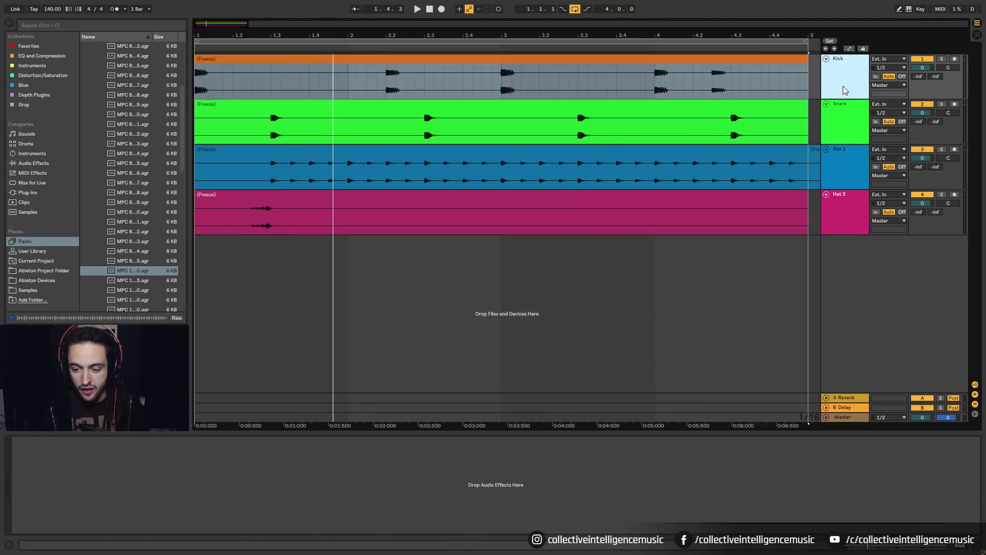
{"action": "left_click", "coordinate": [850, 218], "text": "shift"}
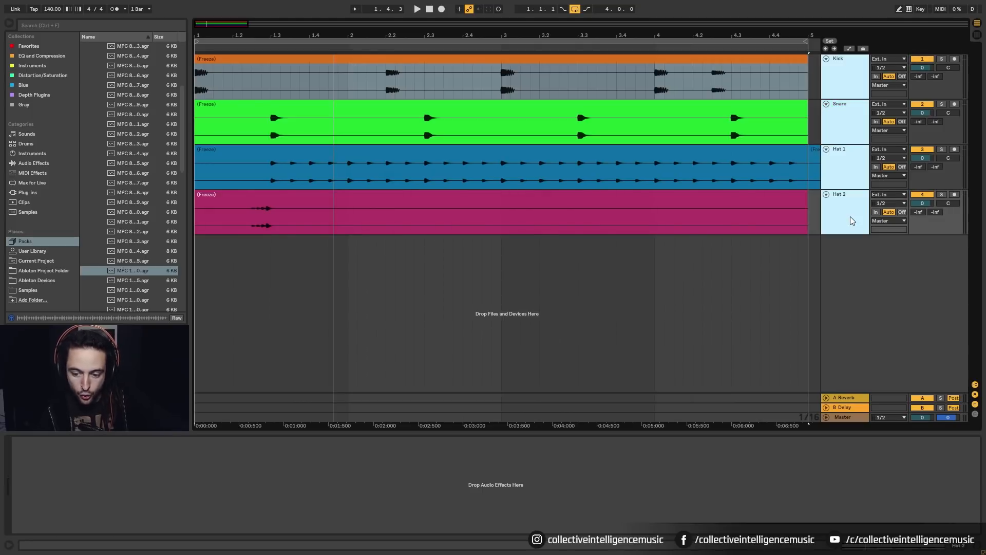
{"action": "right_click", "coordinate": [850, 217]}
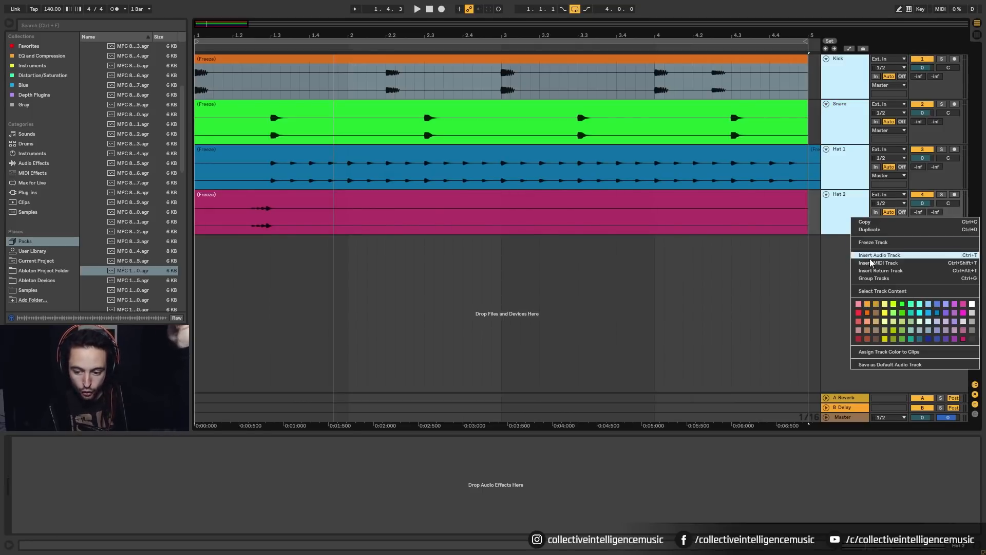
{"action": "left_click", "coordinate": [877, 279]}
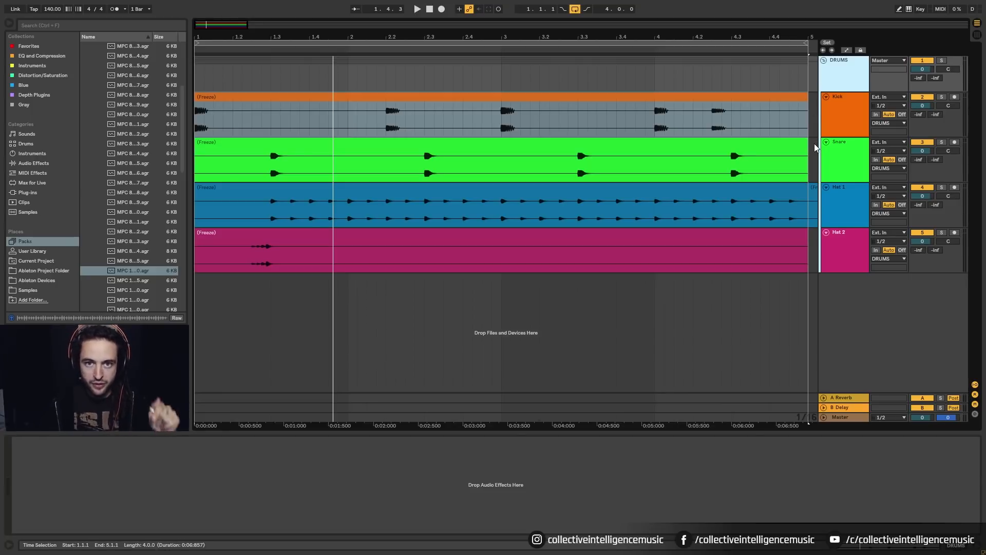
- Hide the Reverb and Delay return tracks from the Arrangement
{"action": "left_click", "coordinate": [847, 398]}
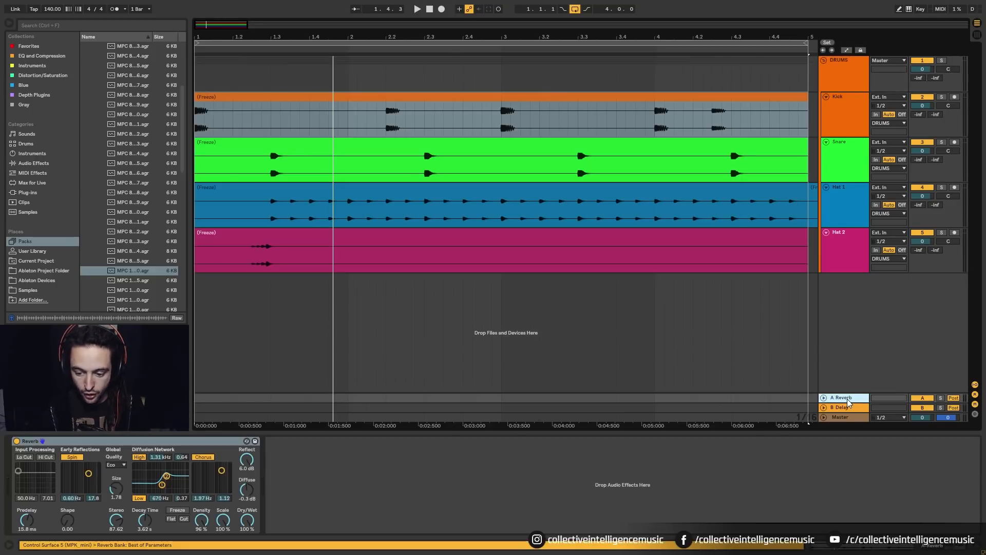
{"action": "left_click", "coordinate": [848, 406]}
{"action": "key", "text": "ctrl+alt+r"}
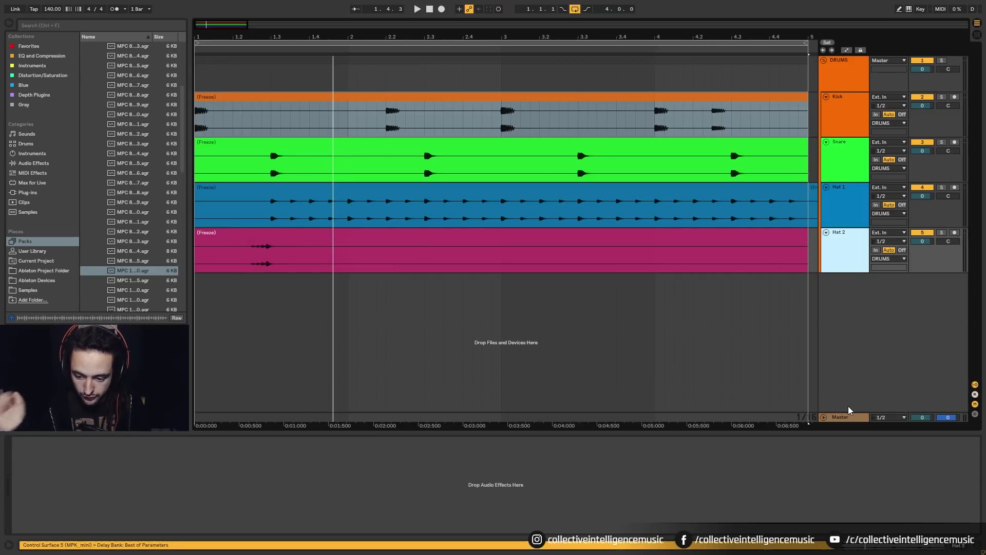
- Add the Reverb audio effect to the Snare track
{"action": "left_click", "coordinate": [31, 163]}
{"action": "scroll", "coordinate": [134, 239], "scroll_direction": "down", "scroll_amount": 2}
{"action": "scroll", "coordinate": [136, 236], "scroll_direction": "down", "scroll_amount": 1}
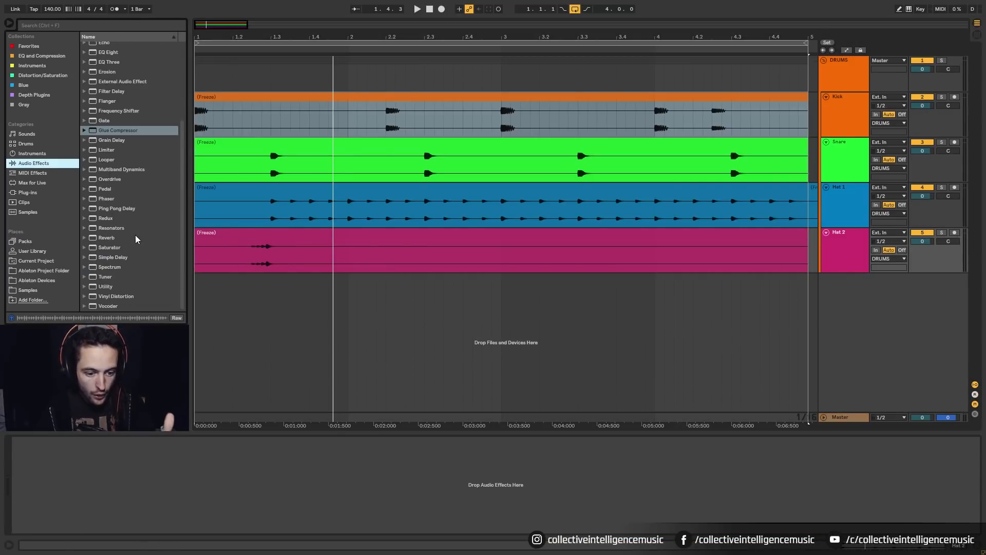
{"action": "left_click", "coordinate": [94, 129]}
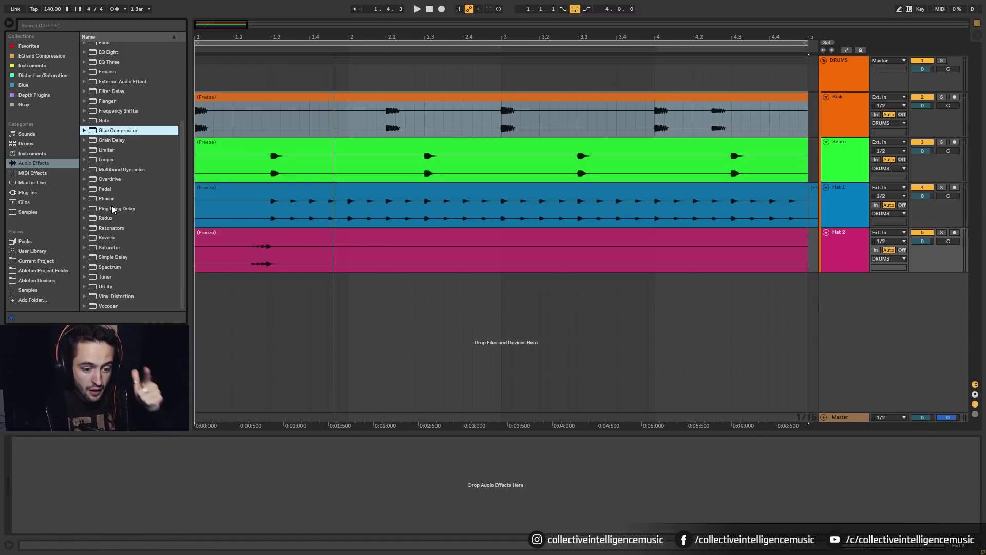
{"action": "left_click_drag", "start_coordinate": [106, 237], "coordinate": [342, 160]}
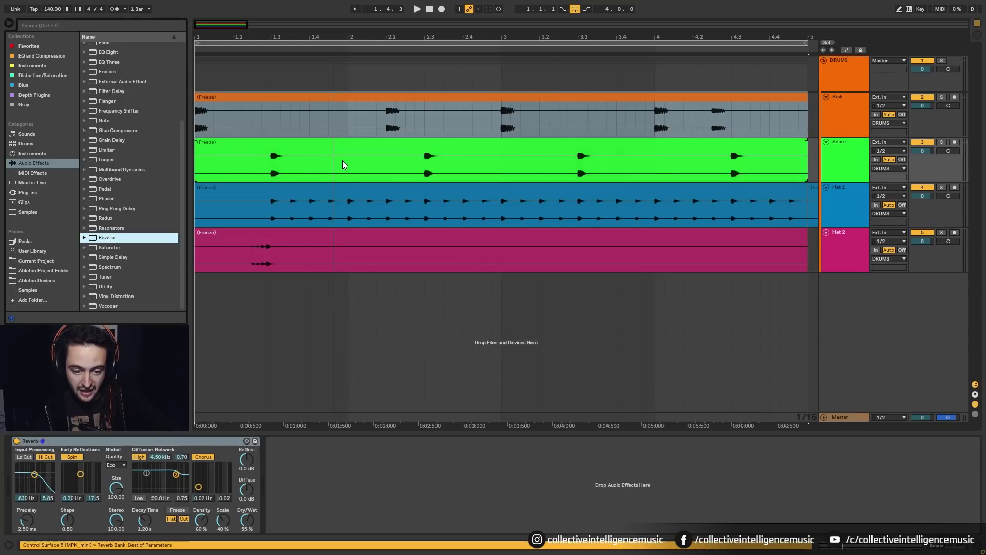
- Set the Snare reverb to 33% dry/wet, 1.84 s decay time, 0.50 ms predelay and High quality
{"action": "left_click", "coordinate": [249, 524]}
{"action": "left_click_drag", "start_coordinate": [249, 524], "coordinate": [291, 510]}
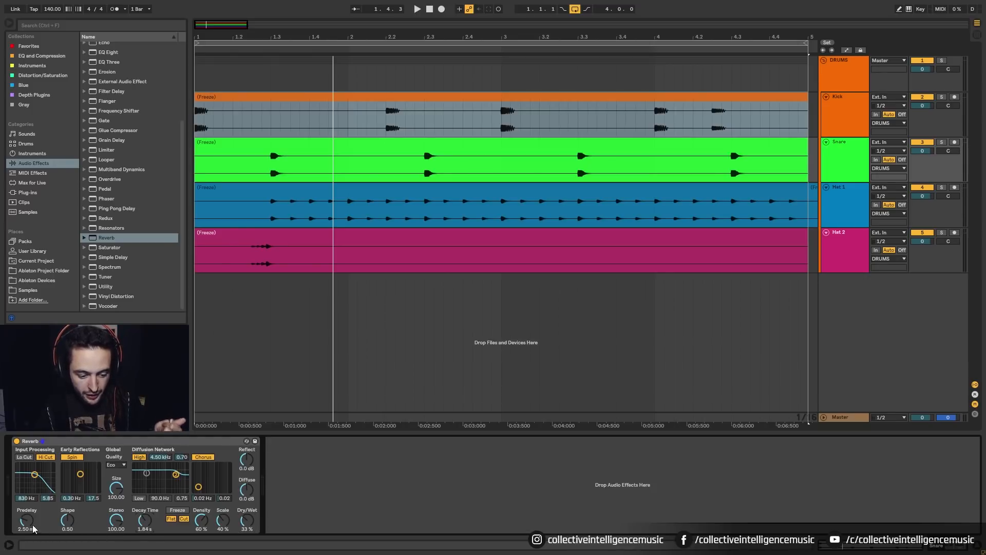
{"action": "left_click", "coordinate": [114, 465]}
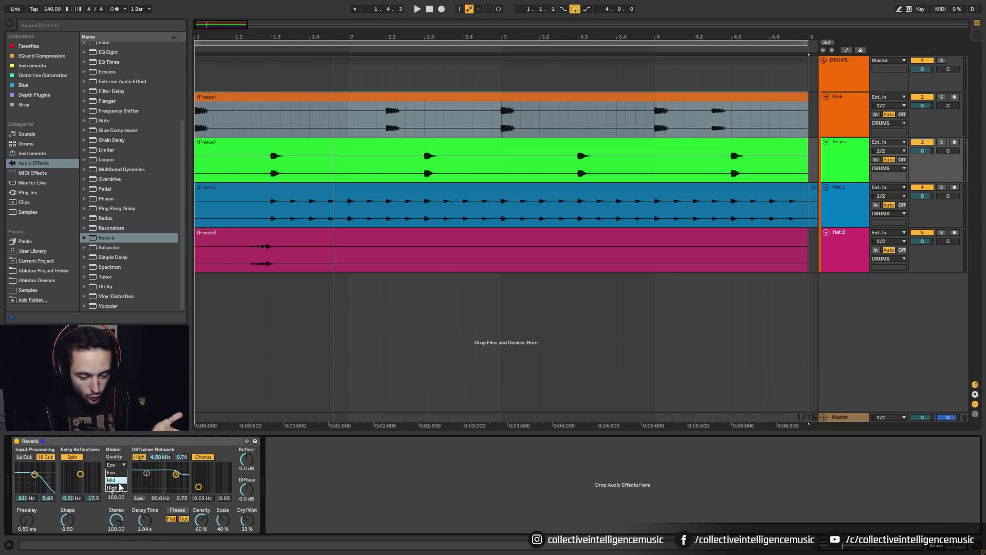
{"action": "left_click", "coordinate": [119, 488]}
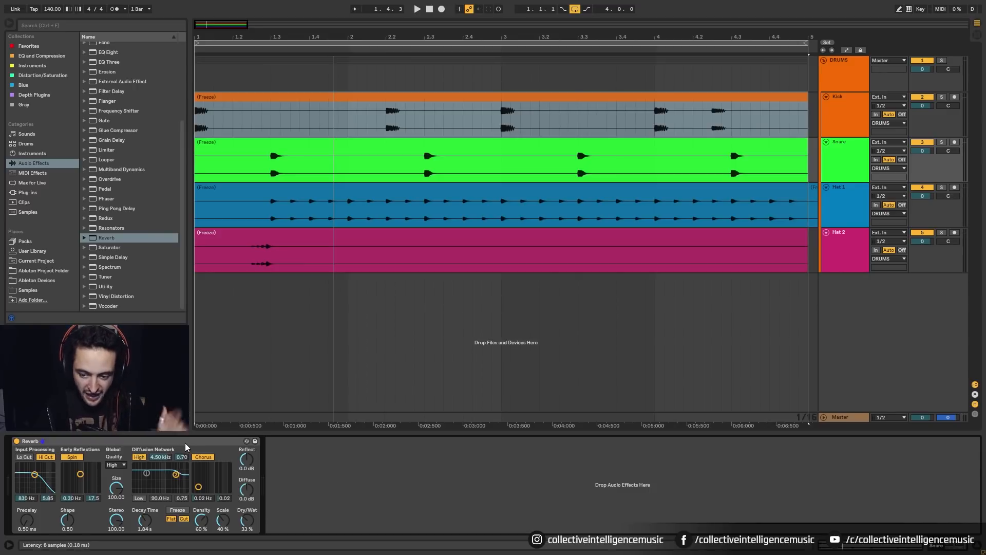
- Duplicate the Snare track, then freeze and flatten the copy to print its reverb to audio
{"action": "left_click", "coordinate": [849, 159]}
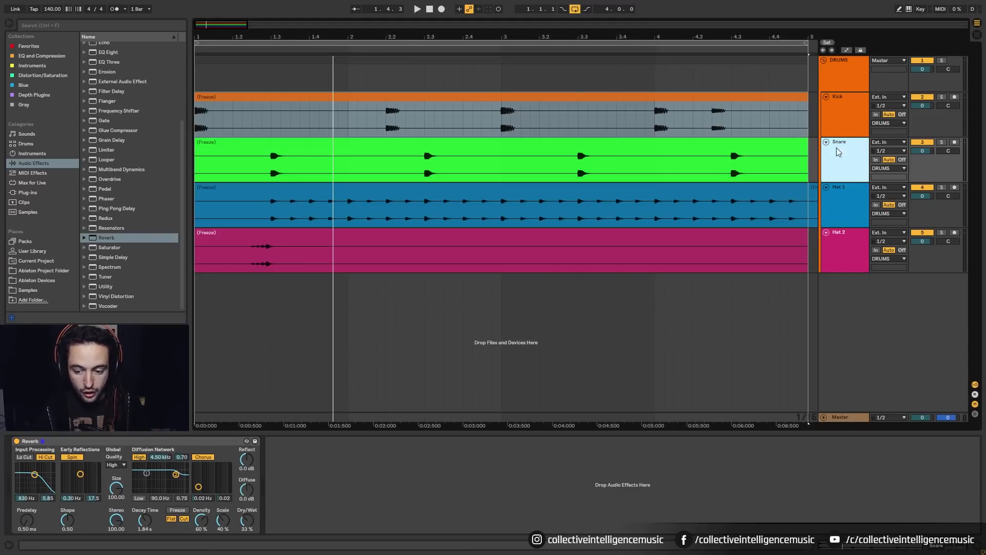
{"action": "key", "text": "ctrl+d"}
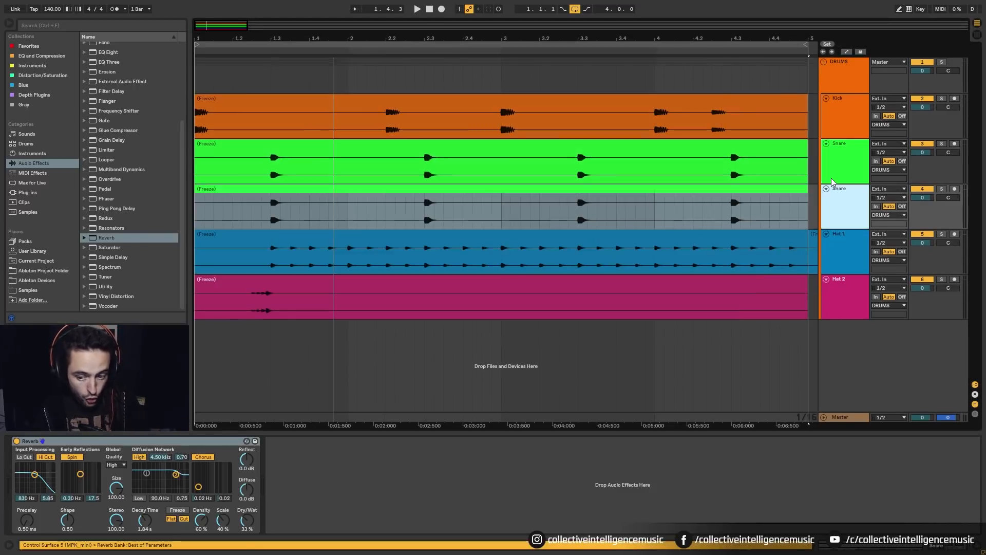
{"action": "right_click", "coordinate": [847, 199]}
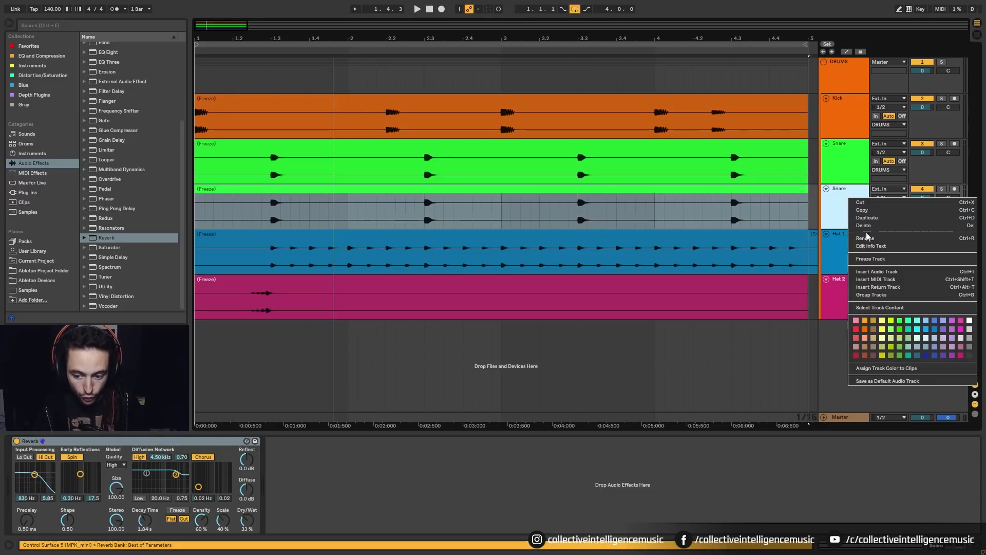
{"action": "left_click", "coordinate": [871, 261]}
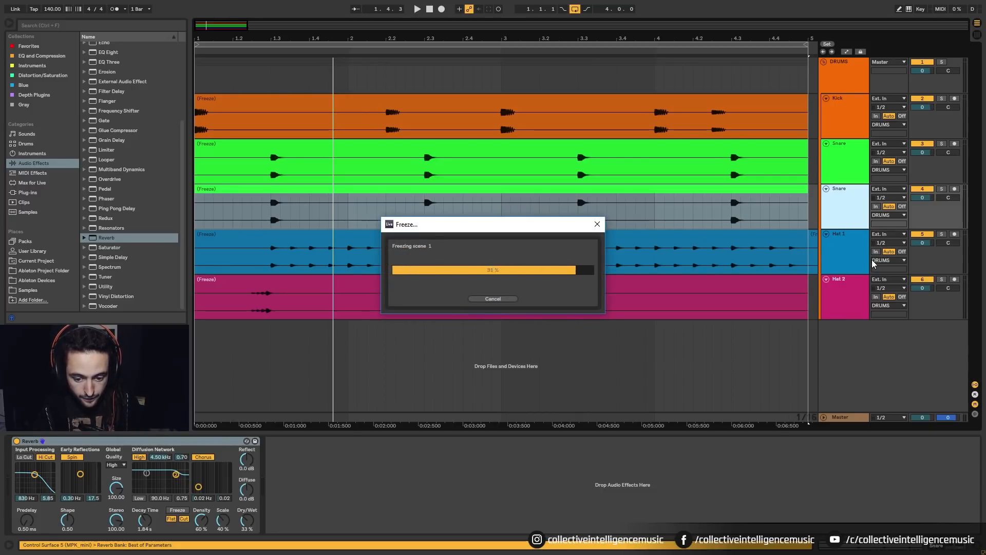
{"action": "right_click", "coordinate": [852, 191]}
{"action": "left_click", "coordinate": [866, 254]}
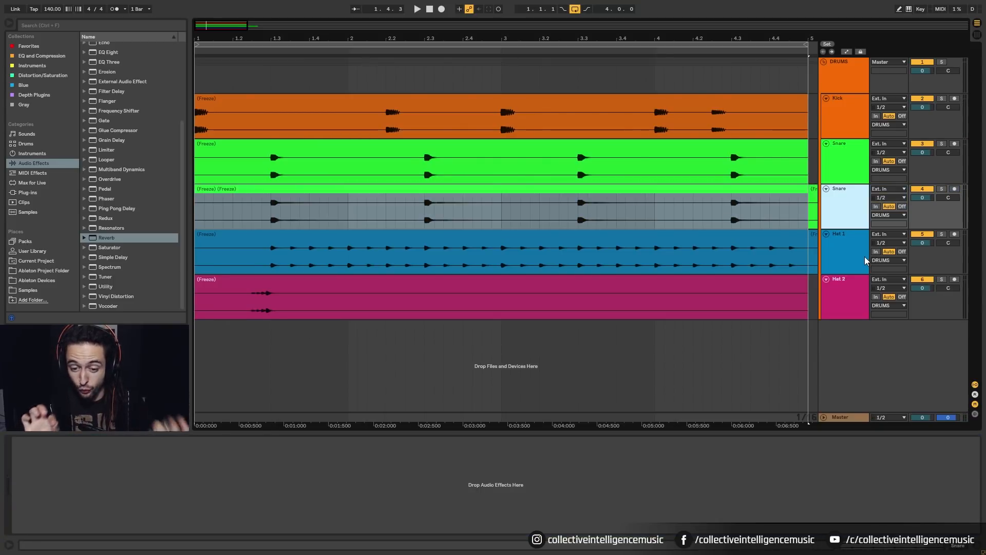
- Solo the flattened Snare copy and play it from 2.2.3 to hear the printed reverb
{"action": "left_click", "coordinate": [433, 224]}
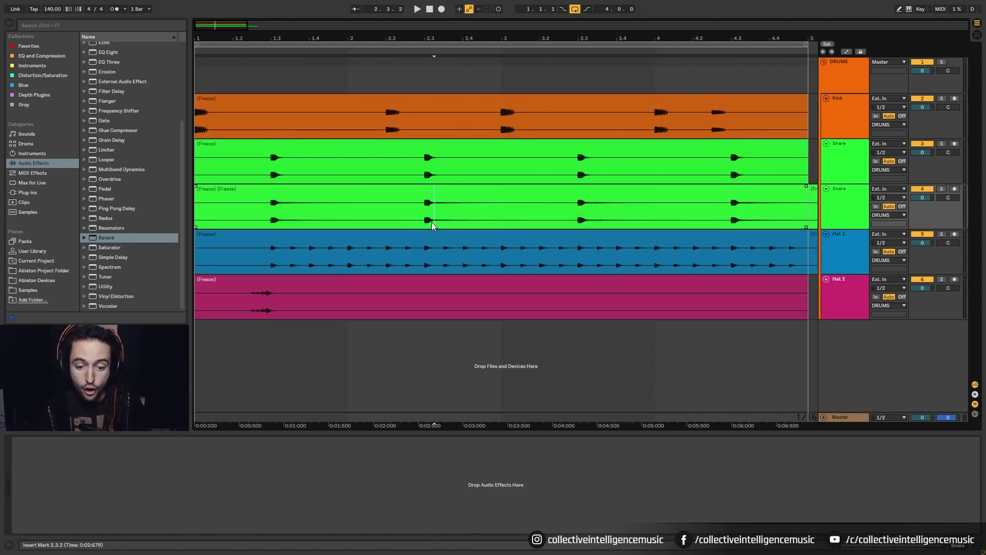
{"action": "left_click", "coordinate": [405, 212]}
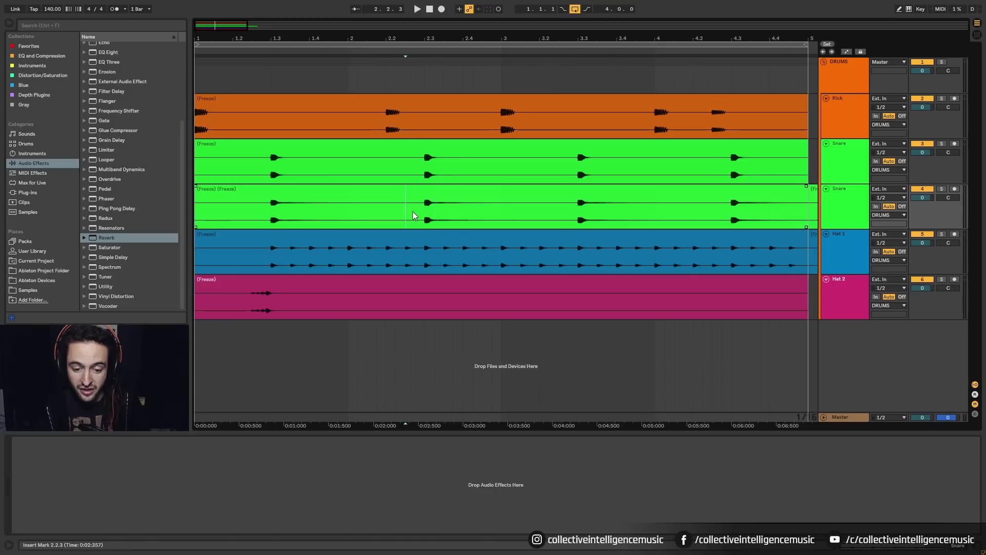
{"action": "left_click", "coordinate": [940, 189]}
{"action": "key", "text": "space"}
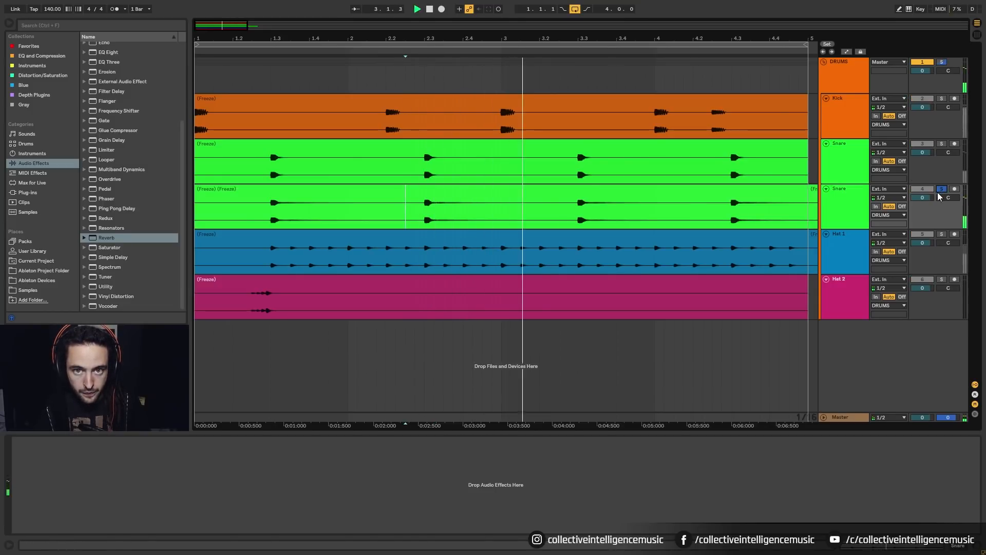
{"action": "key", "text": "space"}
{"action": "key", "text": "space"}
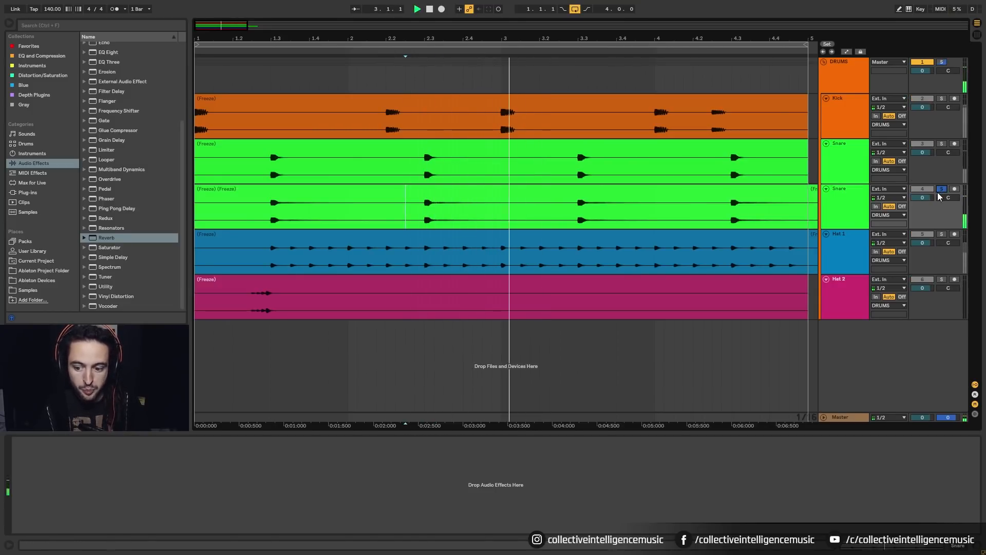
{"action": "key", "text": "space"}
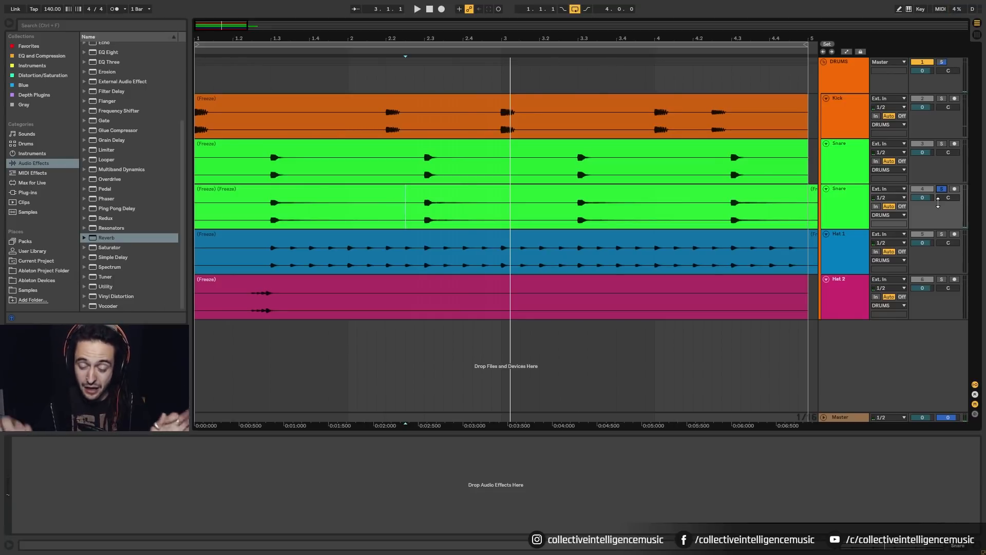
- Split the Snare copy's clip at 1.3.1, just inside the first hit, and delete the part before it
{"action": "left_click_drag", "start_coordinate": [249, 40], "coordinate": [334, 97]}
{"action": "left_click", "coordinate": [202, 190]}
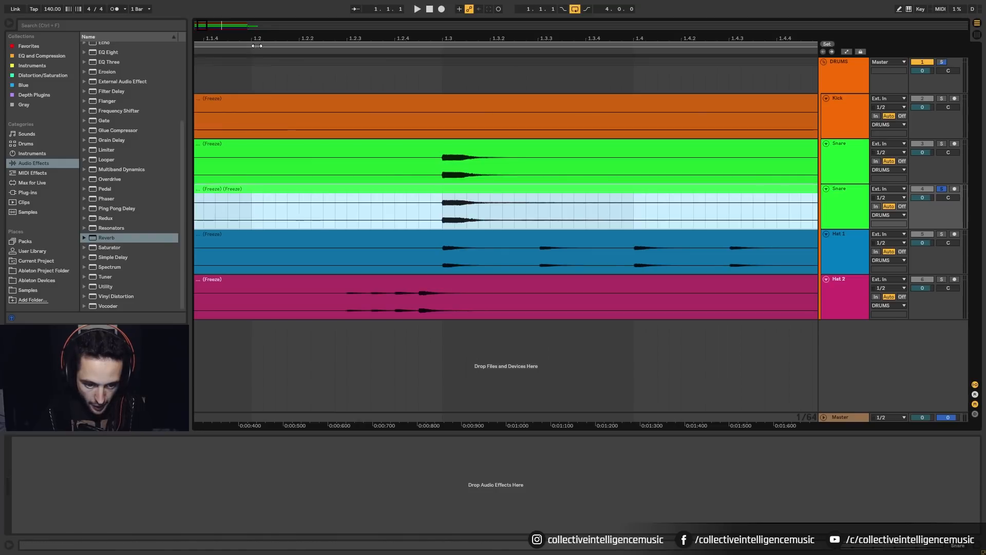
{"action": "left_click_drag", "start_coordinate": [260, 38], "coordinate": [351, 39]}
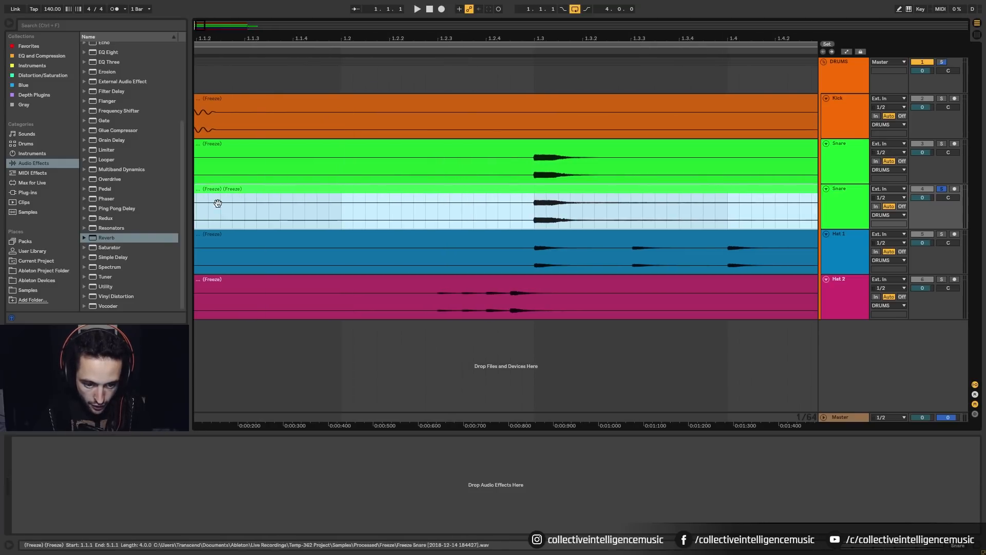
{"action": "left_click", "coordinate": [554, 226]}
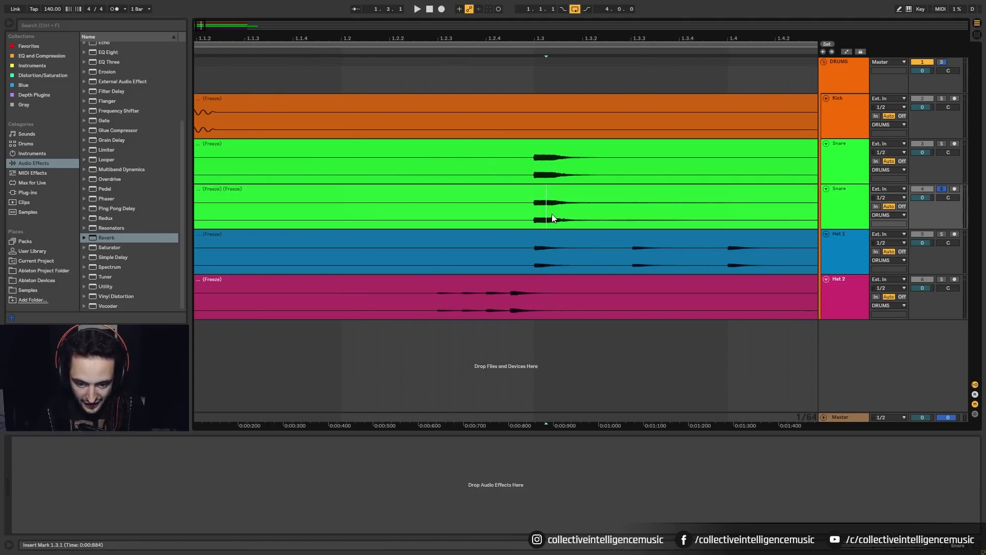
{"action": "key", "text": "ctrl+e"}
{"action": "left_click", "coordinate": [534, 197]}
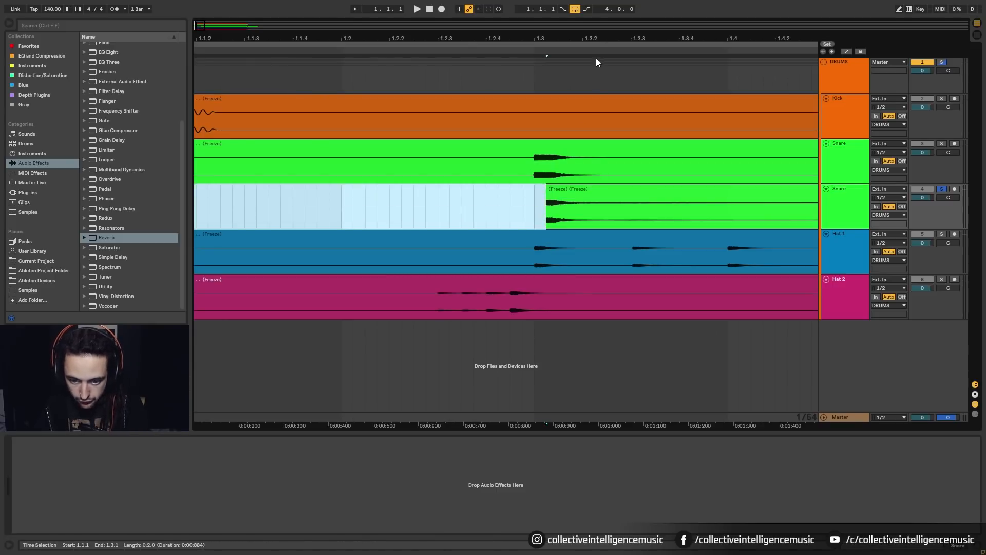
- Split the Snare copy's clip at 2.1.1 and delete everything after it, including the freeze tail clip at bar 5
{"action": "scroll", "coordinate": [596, 57], "scroll_direction": "down", "scroll_amount": 3}
{"action": "left_click", "coordinate": [636, 226]}
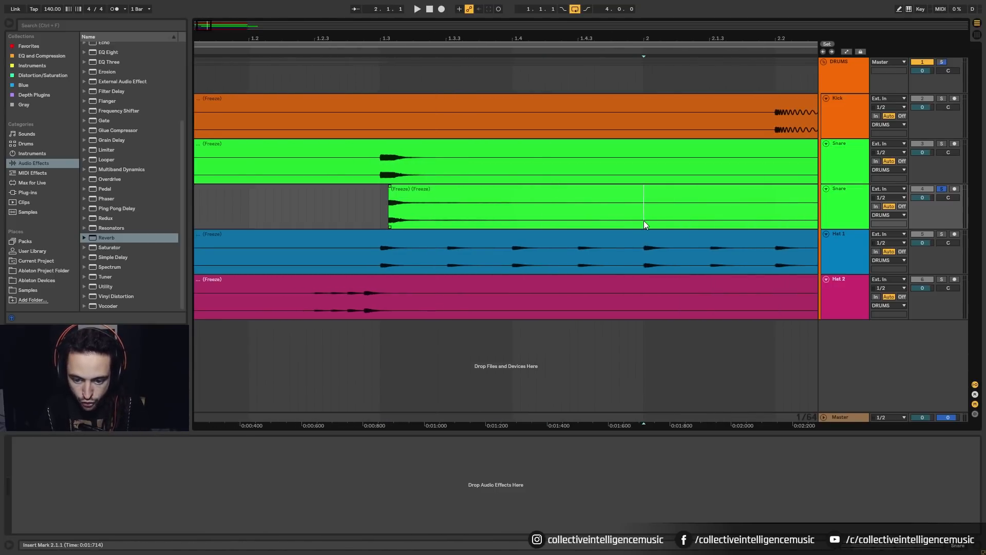
{"action": "key", "text": "ctrl+e"}
{"action": "left_click", "coordinate": [690, 209]}
{"action": "left_click_drag", "start_coordinate": [728, 39], "coordinate": [728, 13]}
{"action": "key", "text": "Delete"}
{"action": "left_click", "coordinate": [364, 213]}
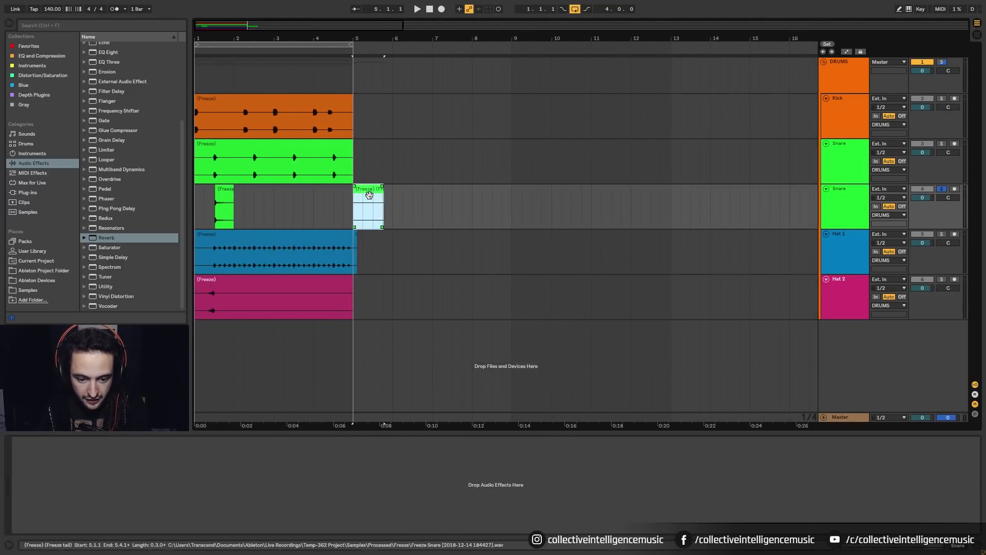
{"action": "key", "text": "Delete"}
- Move the trimmed snare reverb clip to 1.4.1 and play it
{"action": "left_click", "coordinate": [224, 206]}
{"action": "left_click_drag", "start_coordinate": [211, 39], "coordinate": [210, 72]}
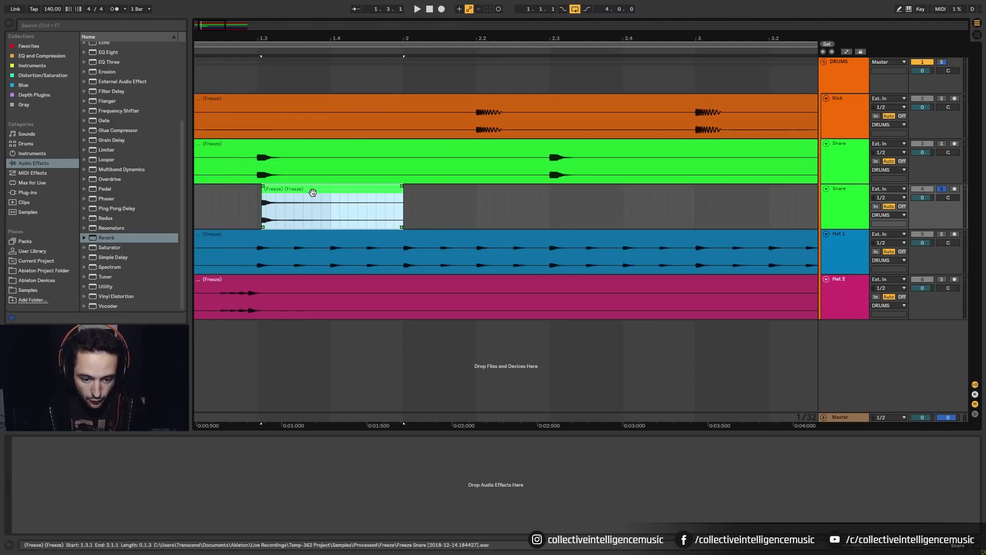
{"action": "left_click_drag", "start_coordinate": [311, 191], "coordinate": [387, 207]}
{"action": "key", "text": "space"}
{"action": "key", "text": "space"}
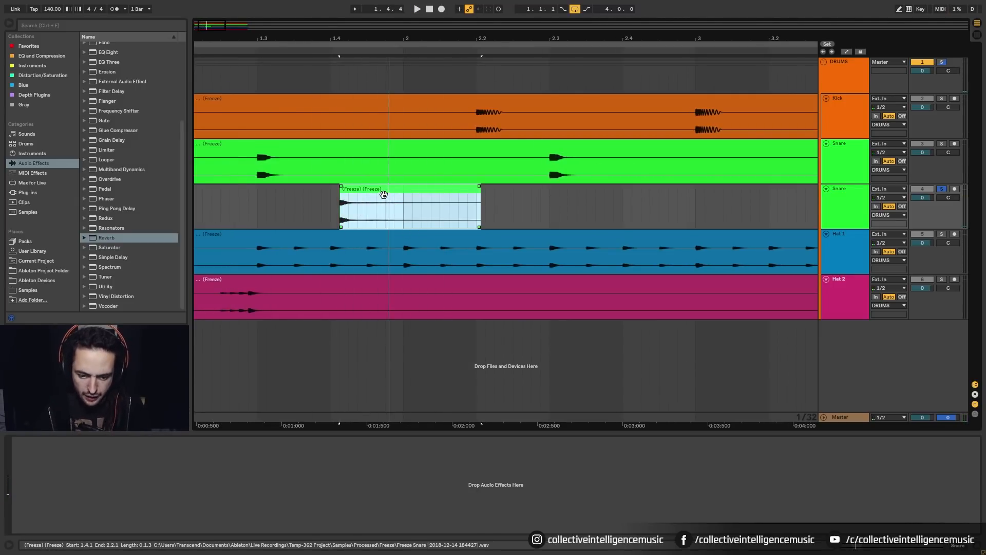
- Move the snare reverb clip to 3.1.1 and extend its end to 3.3.1, where the original snare hits
{"action": "left_click_drag", "start_coordinate": [415, 226], "coordinate": [725, 208]}
{"action": "left_click_drag", "start_coordinate": [752, 30], "coordinate": [555, 22]}
{"action": "mouse_move", "coordinate": [548, 188]}
{"action": "left_mouse_down"}
{"action": "mouse_move", "coordinate": [585, 192]}
{"action": "mouse_move", "coordinate": [573, 197]}
{"action": "left_mouse_up"}
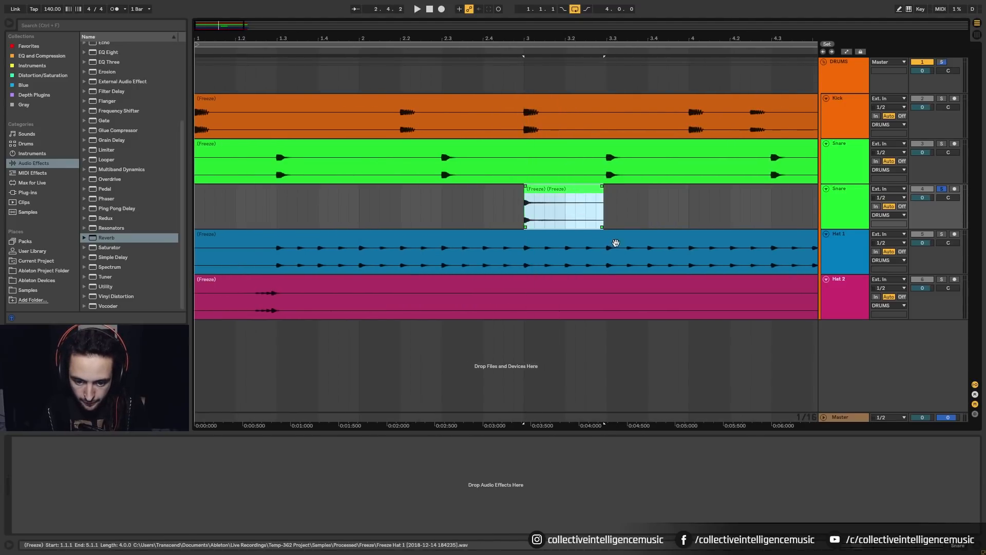
{"action": "left_click", "coordinate": [606, 196]}
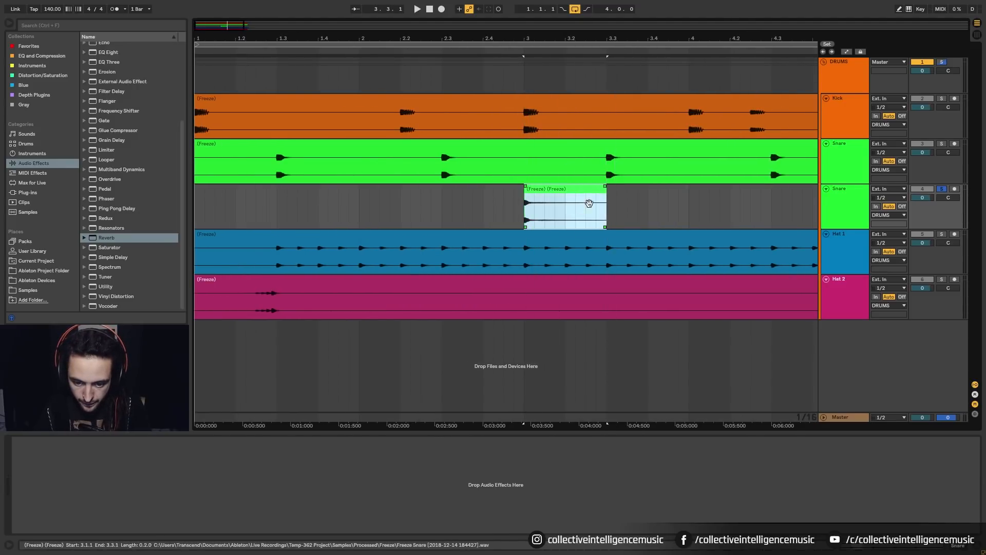
- Consolidate the snare reverb clip from 3.1.1 to 3.3.1 and reverse it
{"action": "left_click_drag", "start_coordinate": [518, 224], "coordinate": [590, 213]}
{"action": "left_click", "coordinate": [615, 217]}
{"action": "left_click", "coordinate": [556, 189]}
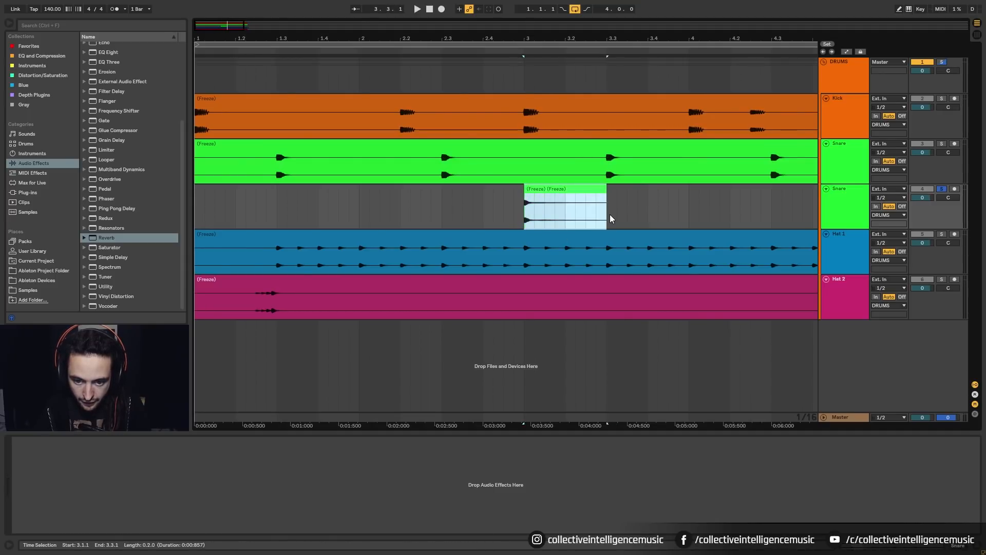
{"action": "left_click", "coordinate": [568, 191]}
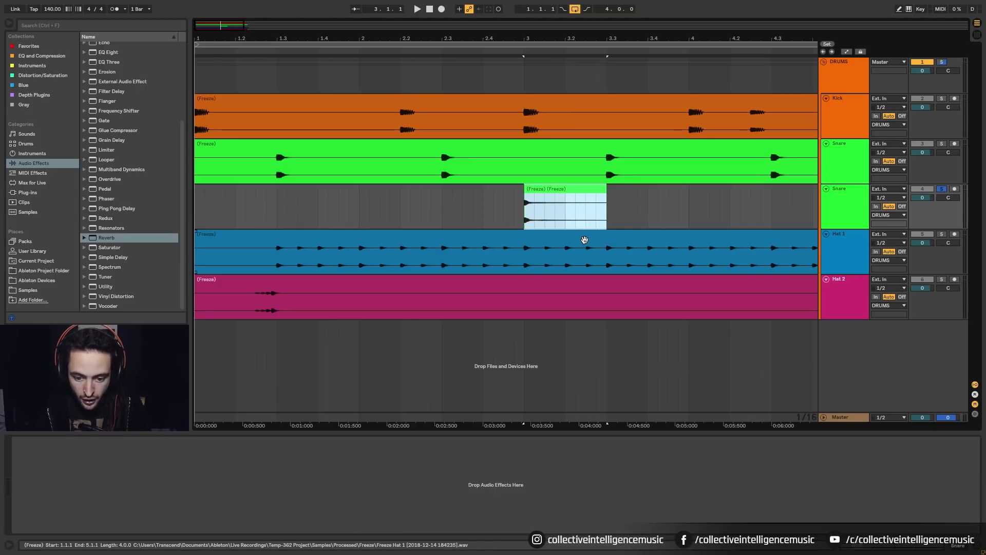
{"action": "key", "text": "ctrl+j"}
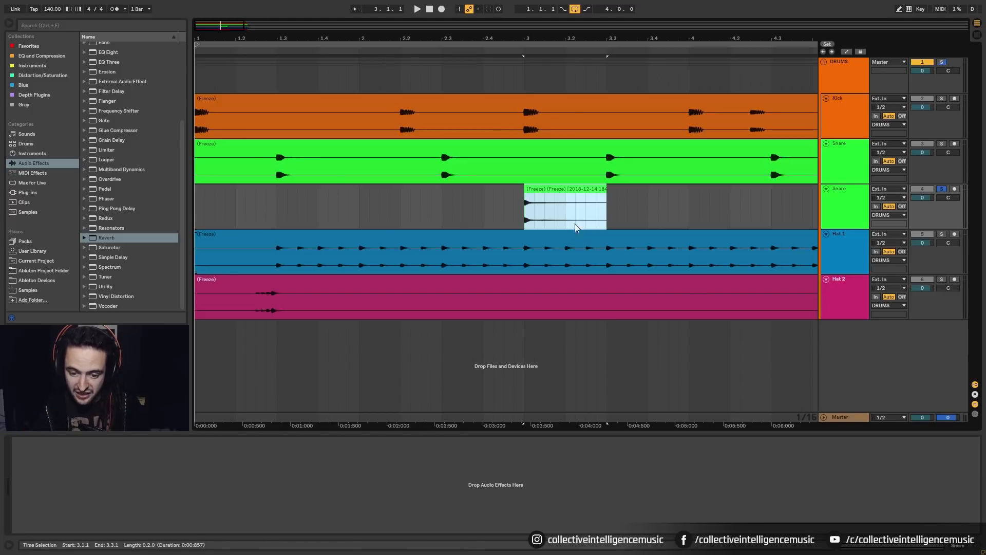
{"action": "key", "text": "r"}
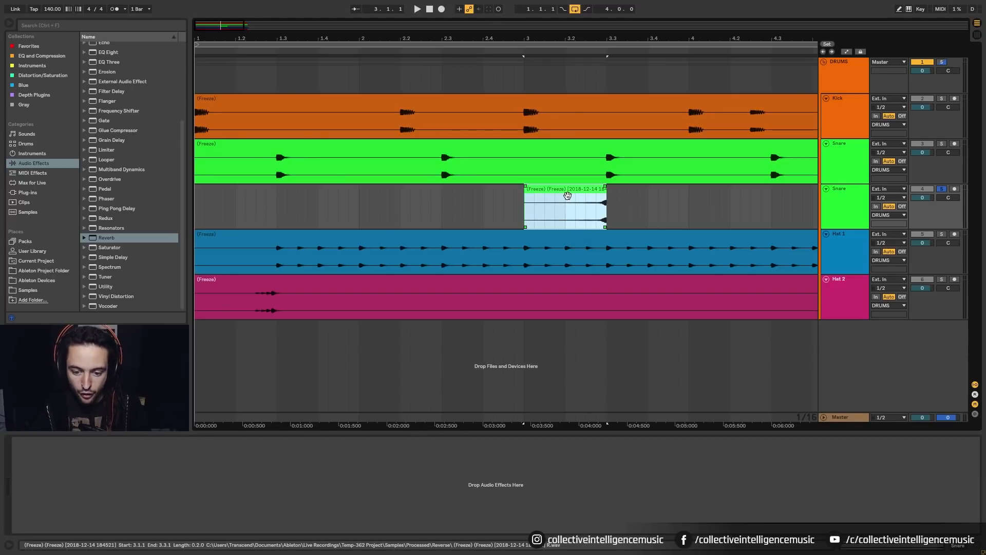
- Audition the reversed clip with the original Snare also soloed, and add a short fade-out at the reversed clip's end
{"action": "left_click", "coordinate": [942, 144]}
{"action": "key", "text": "space"}
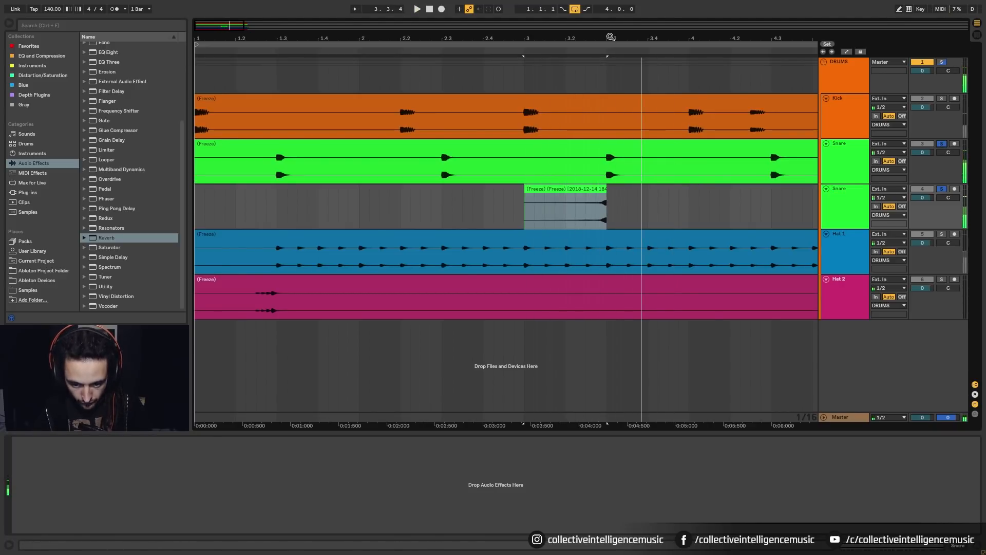
{"action": "mouse_move", "coordinate": [610, 36]}
{"action": "left_mouse_down"}
{"action": "mouse_move", "coordinate": [606, 175]}
{"action": "mouse_move", "coordinate": [573, 187]}
{"action": "left_mouse_up"}
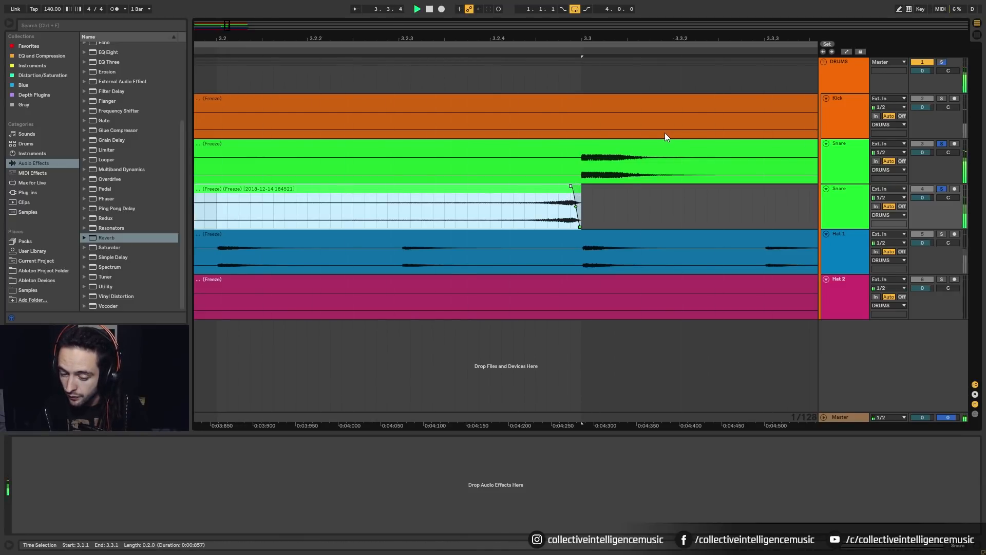
{"action": "key", "text": "space"}
{"action": "left_click", "coordinate": [837, 208]}
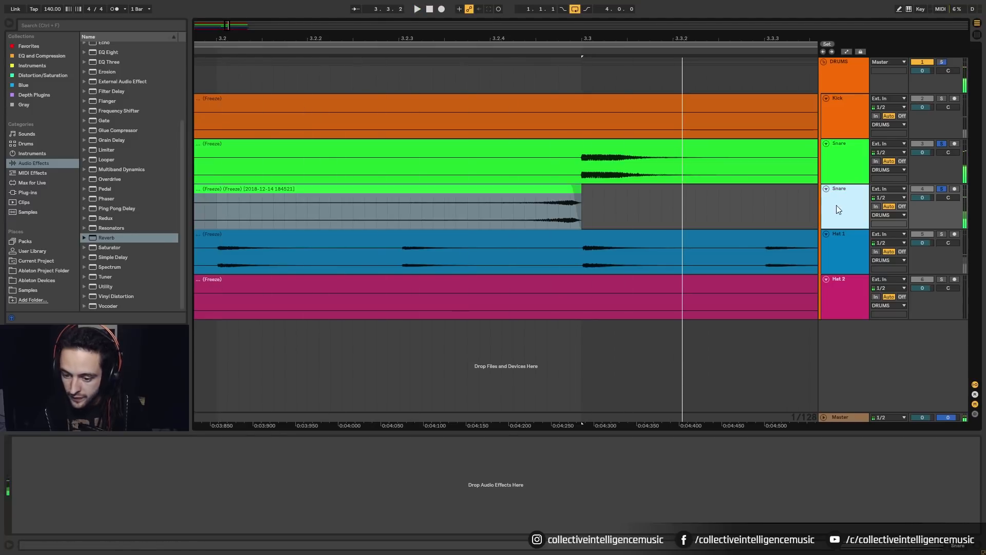
- Delete the Reverb device from the original Snare track
{"action": "left_click_drag", "start_coordinate": [598, 40], "coordinate": [599, 11]}
{"action": "left_click", "coordinate": [852, 169]}
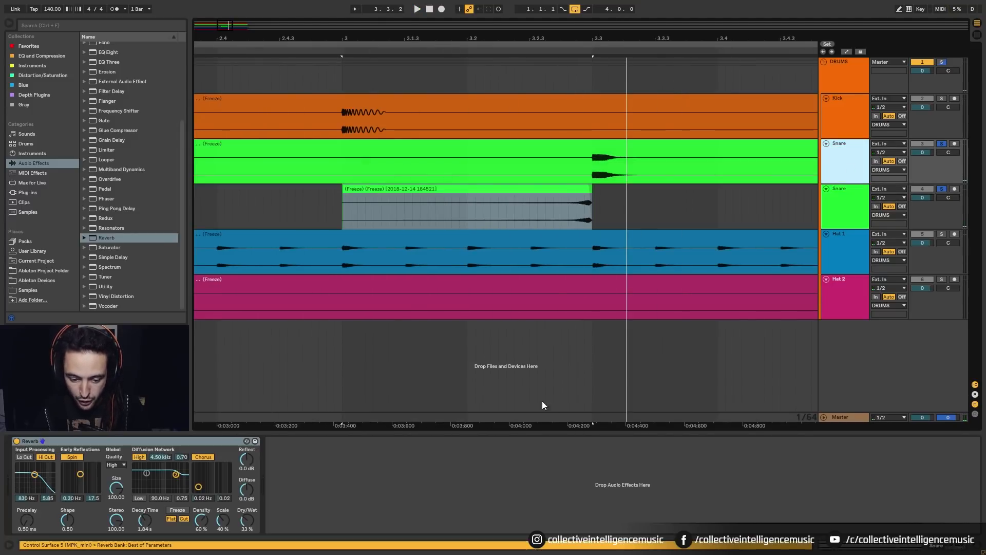
{"action": "left_click", "coordinate": [176, 441]}
{"action": "key", "text": "Delete"}
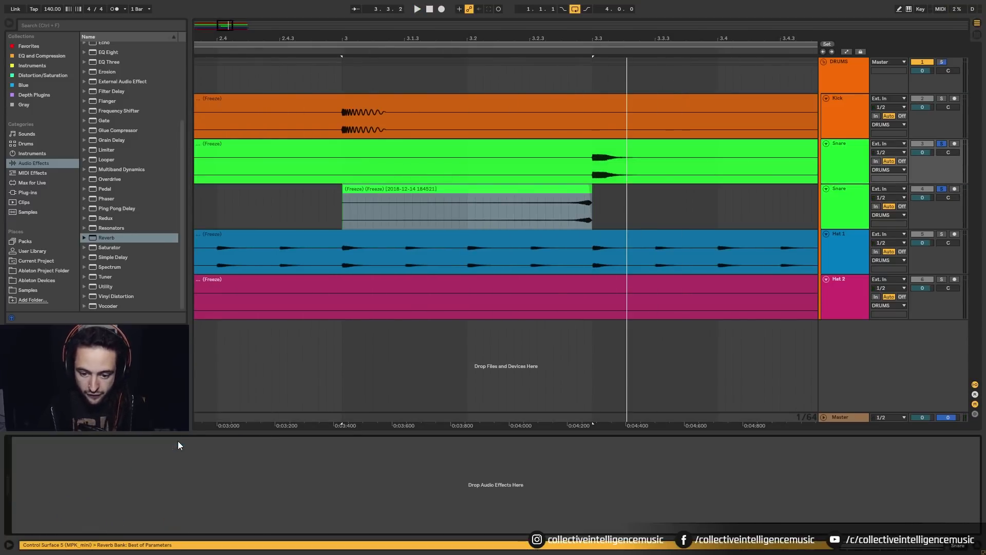
- Turn off the solos and play the full drum loop with the reversed snare clip
{"action": "left_click", "coordinate": [401, 191]}
{"action": "left_click", "coordinate": [401, 194]}
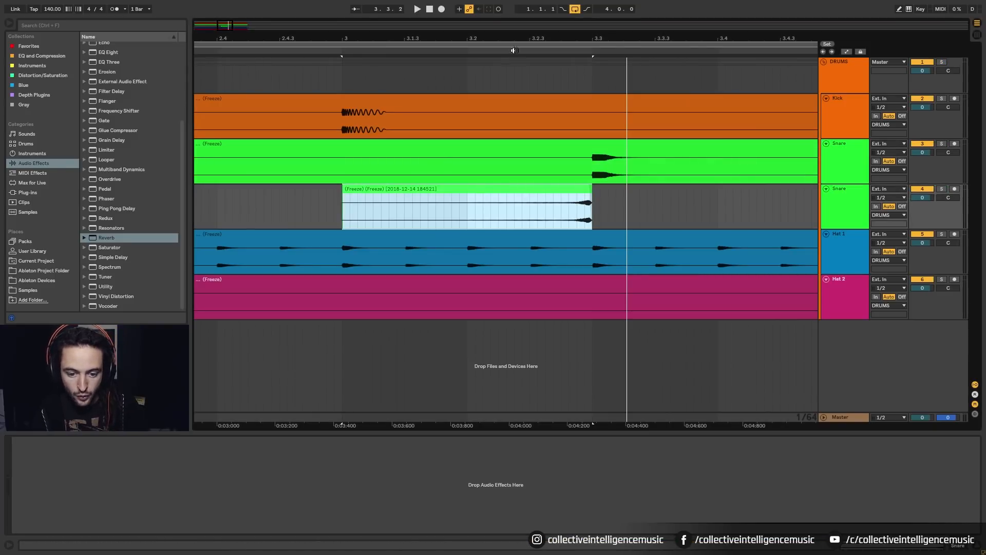
{"action": "left_click_drag", "start_coordinate": [521, 40], "coordinate": [522, 8]}
{"action": "key", "text": "space"}
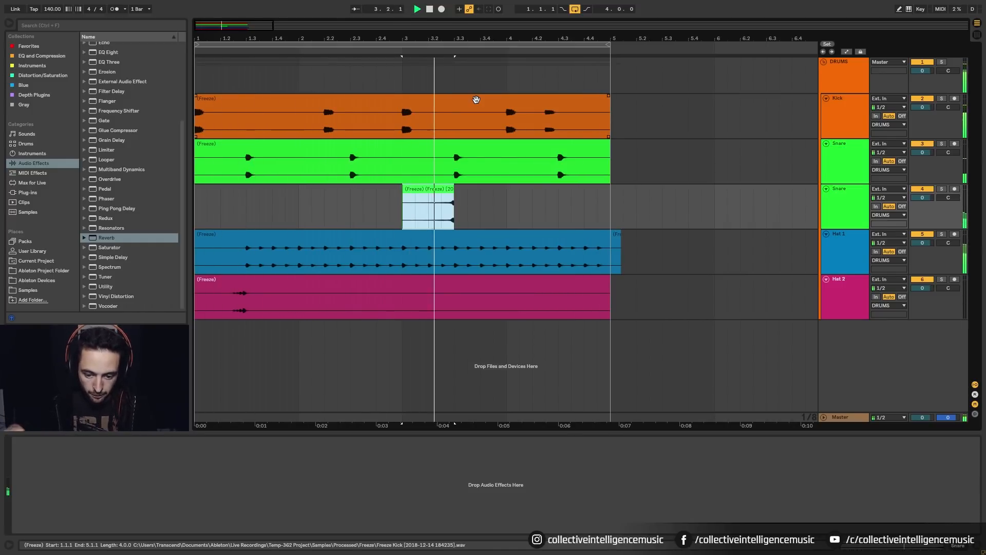
{"action": "key", "text": "space"}
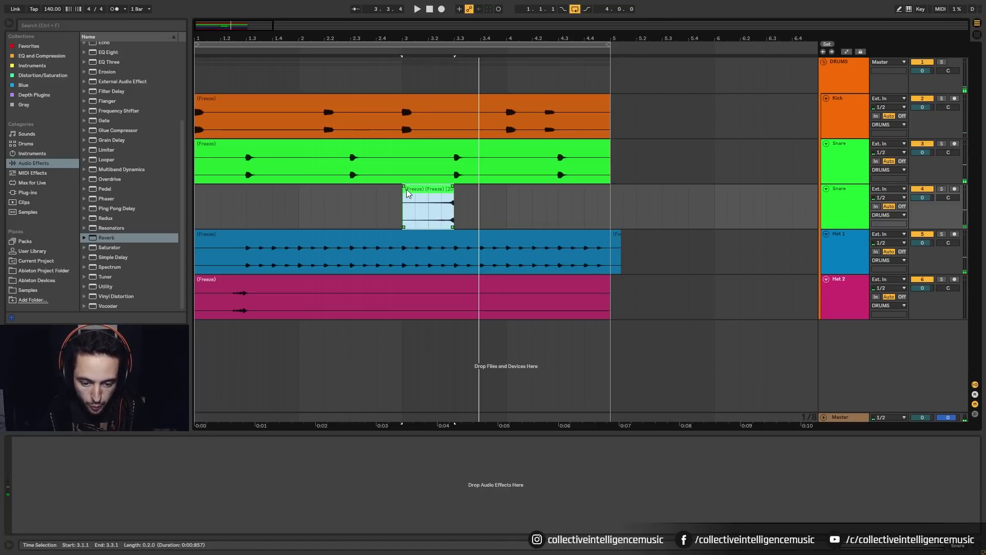
- Add a fade-in spanning nearly the whole reversed snare clip and a short fade-out at its end, and play the loop
{"action": "left_click_drag", "start_coordinate": [405, 189], "coordinate": [460, 190]}
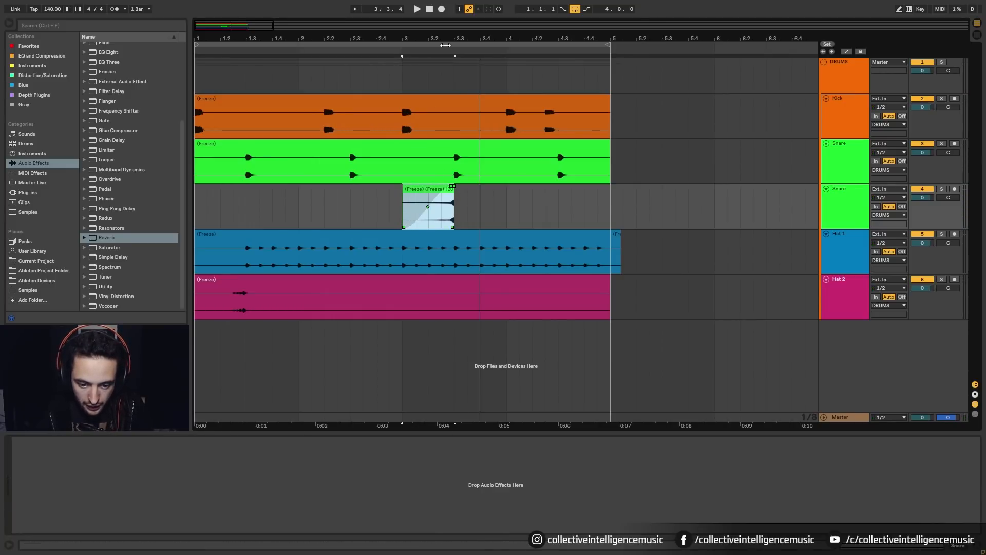
{"action": "scroll", "coordinate": [450, 192], "scroll_direction": "up", "scroll_amount": 10}
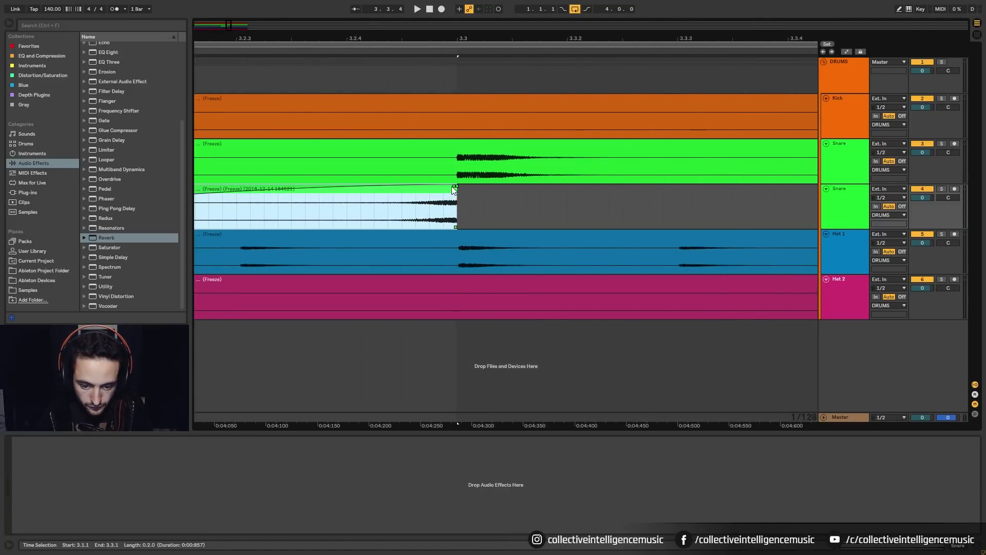
{"action": "left_click_drag", "start_coordinate": [452, 186], "coordinate": [440, 187]}
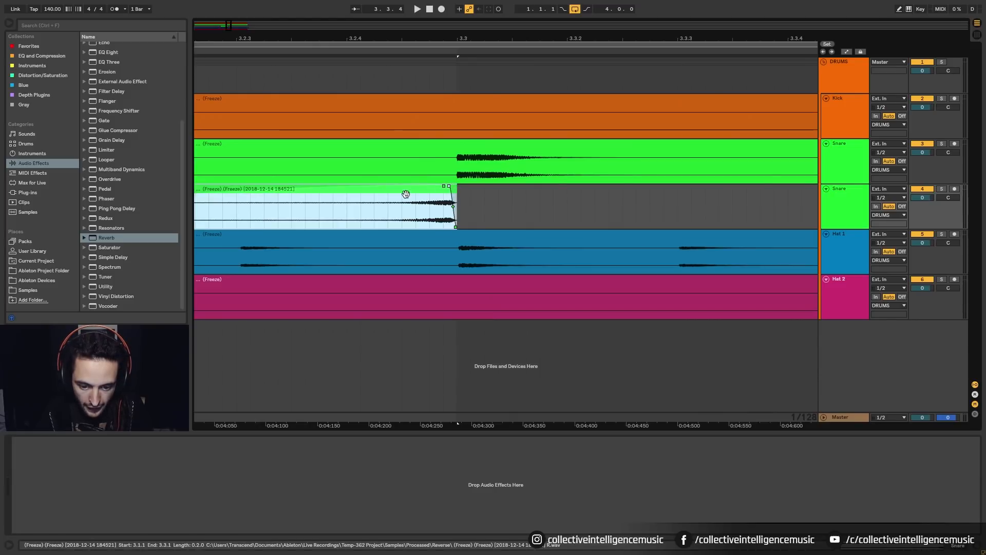
{"action": "key", "text": "space"}
{"action": "scroll", "coordinate": [443, 111], "scroll_direction": "down", "scroll_amount": 12}
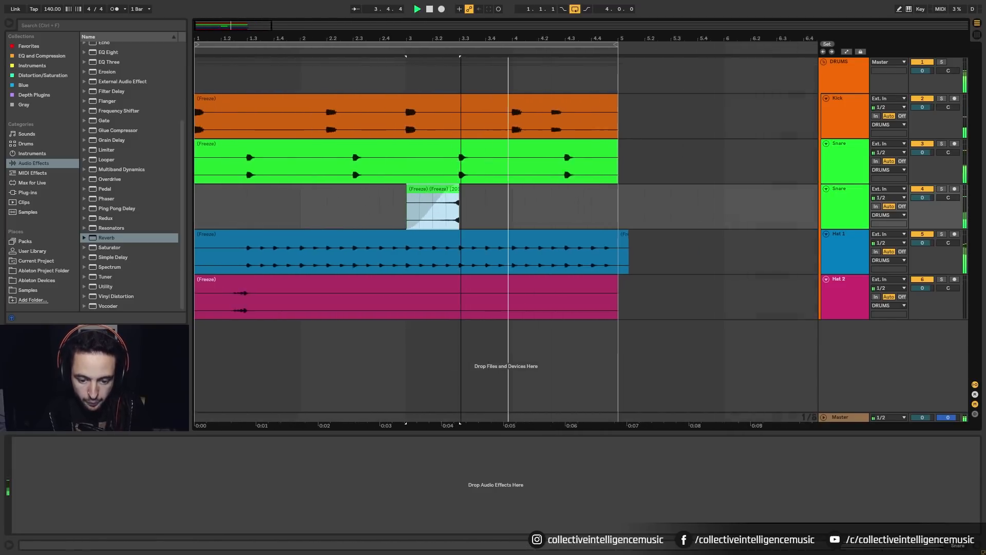
- Rename the reversed snare's track as FX SNARE and move it out of the DRUMS group, below Hat 2
{"action": "left_click", "coordinate": [842, 206]}
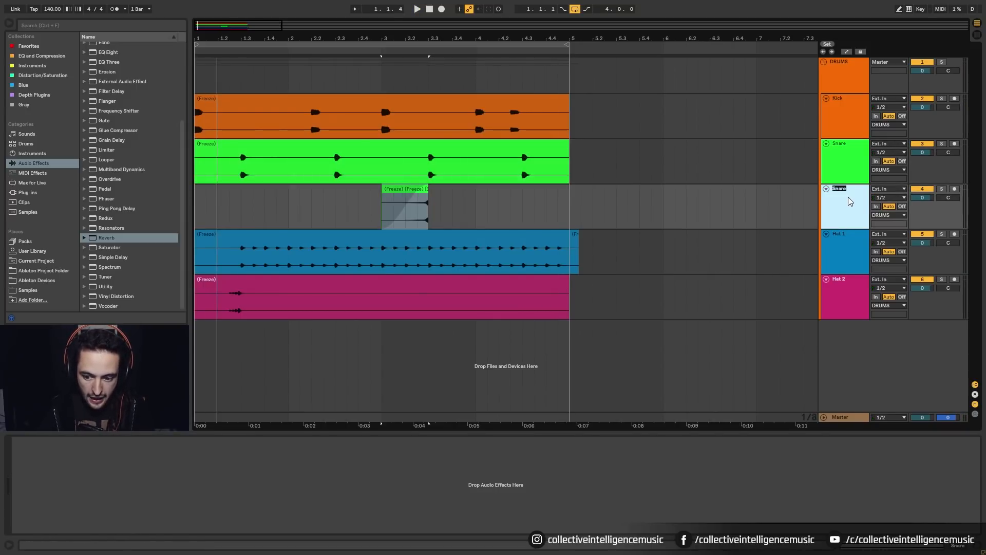
{"action": "type", "text": "FX SNARE"}
{"action": "key", "text": "Return"}
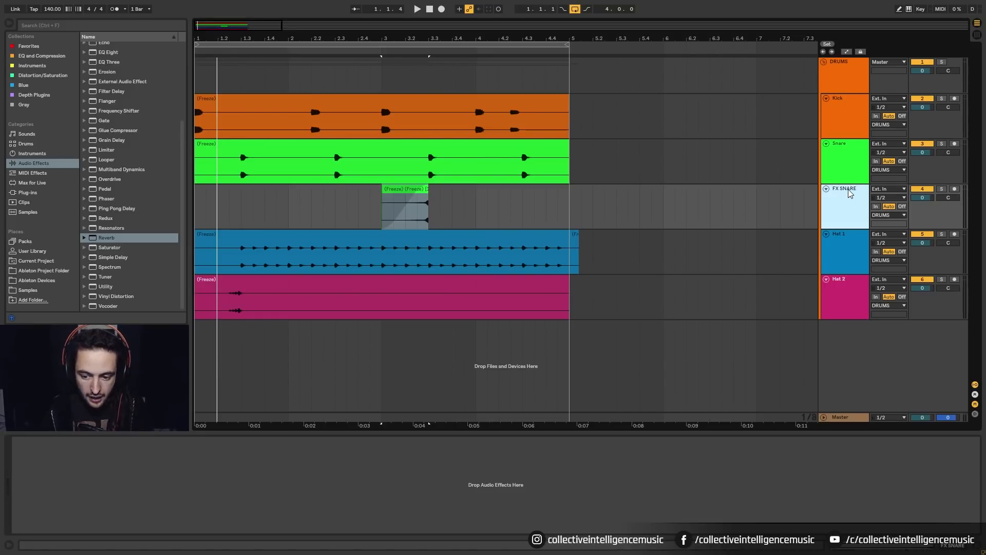
{"action": "left_click_drag", "start_coordinate": [849, 190], "coordinate": [854, 340]}
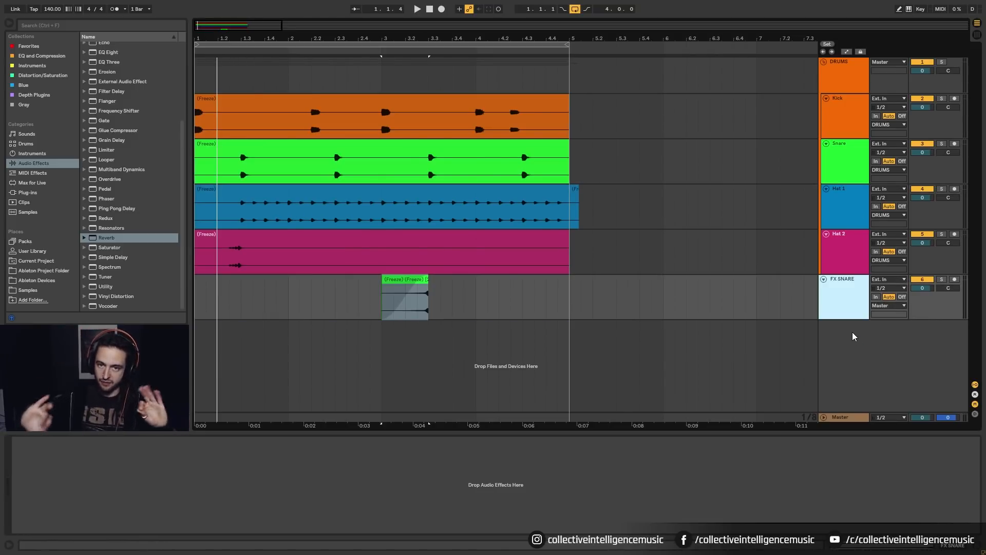
{"action": "left_click", "coordinate": [846, 258]}
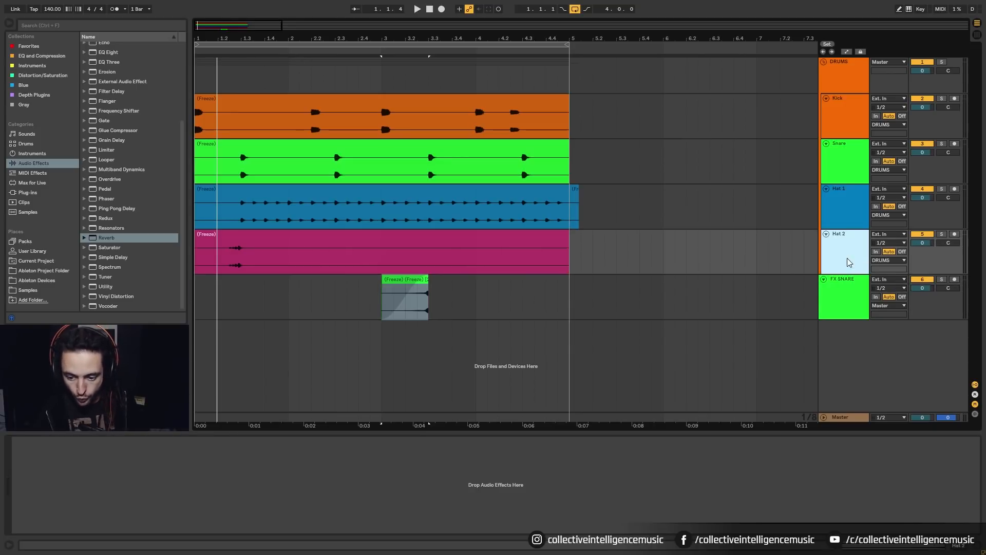
{"action": "left_click", "coordinate": [846, 83]}
{"action": "scroll", "coordinate": [106, 169], "scroll_direction": "up", "scroll_amount": 1}
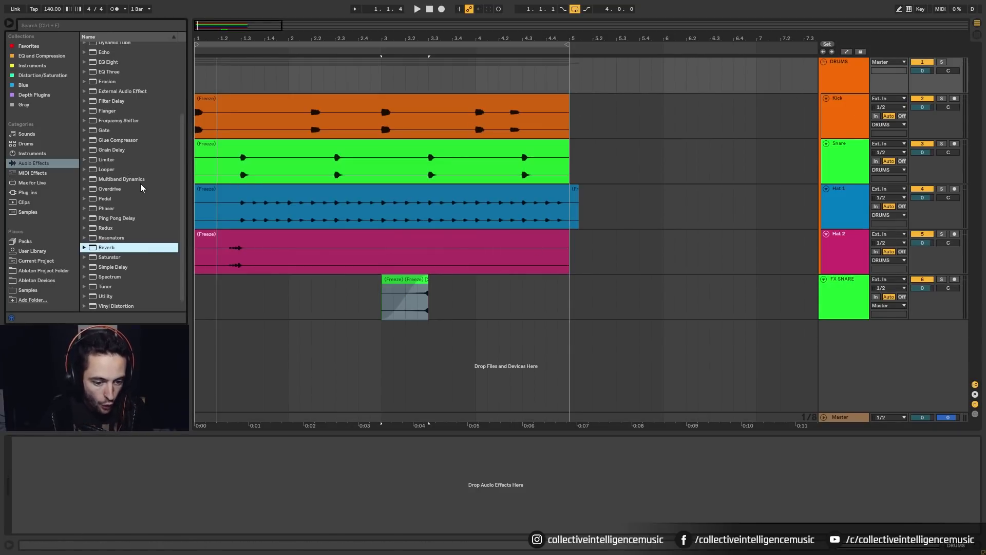
{"action": "scroll", "coordinate": [142, 183], "scroll_direction": "up", "scroll_amount": 10}
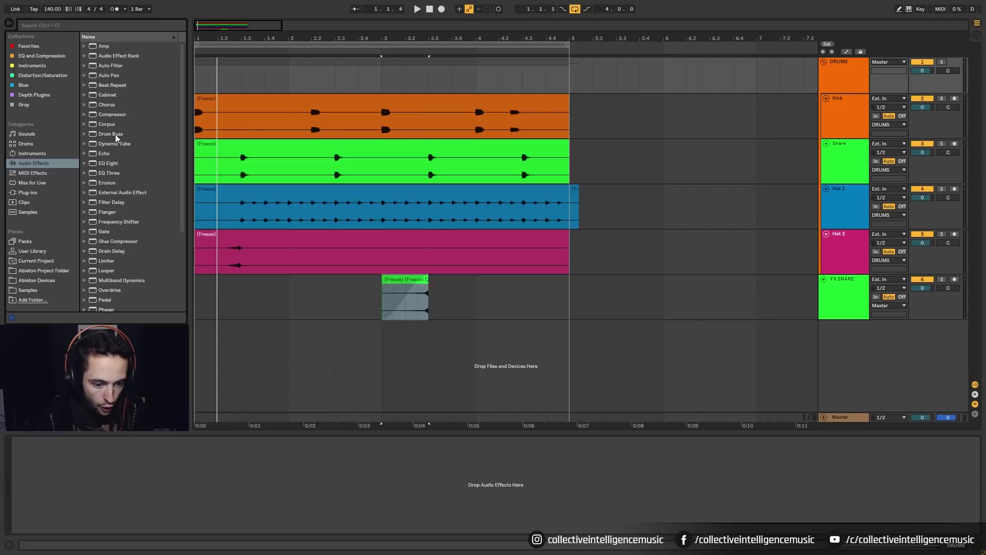
{"action": "left_click_drag", "start_coordinate": [115, 134], "coordinate": [848, 87]}
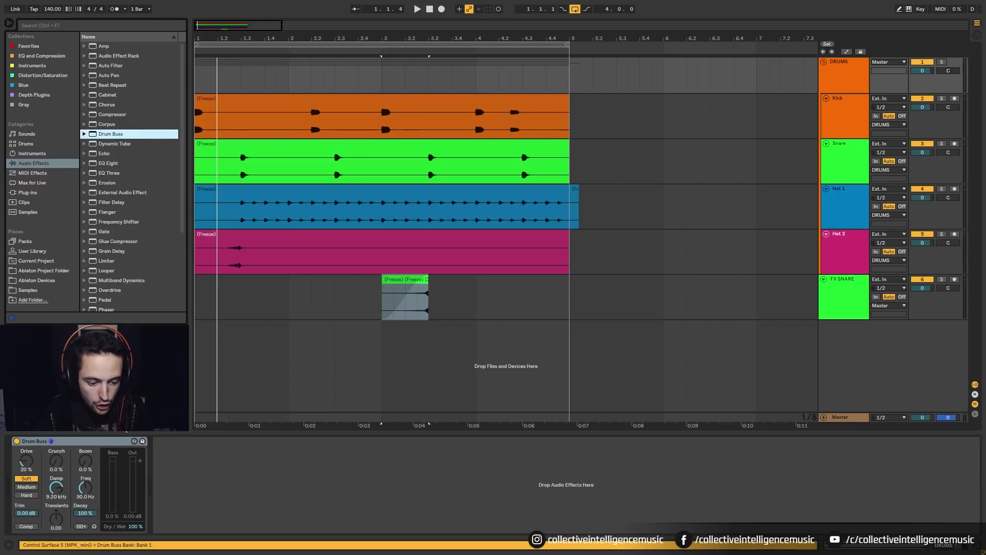
{"action": "left_click", "coordinate": [66, 440]}
{"action": "key", "text": "Delete"}
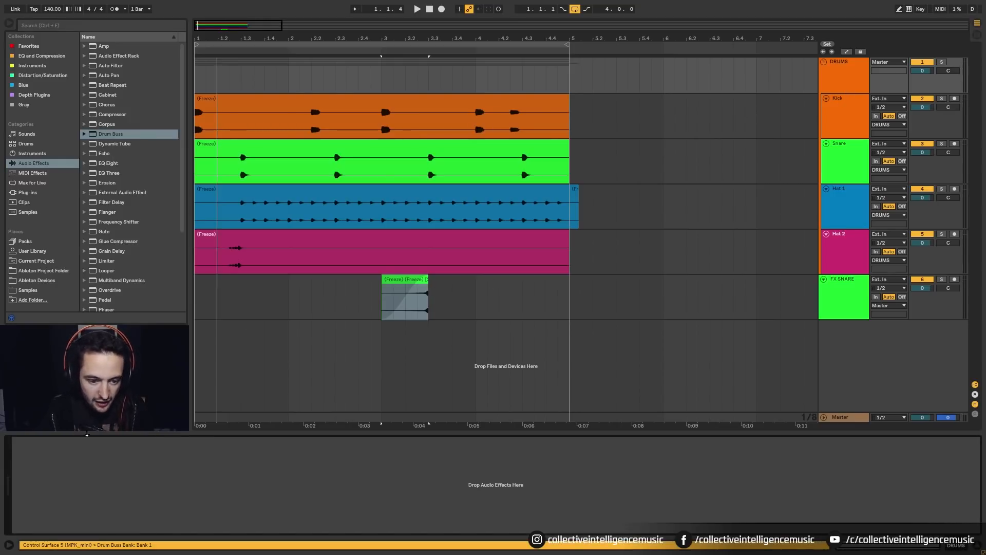
- Load the Drum Buss preset Punchy Driven onto the DRUMS group and play the loop
{"action": "left_click", "coordinate": [84, 134]}
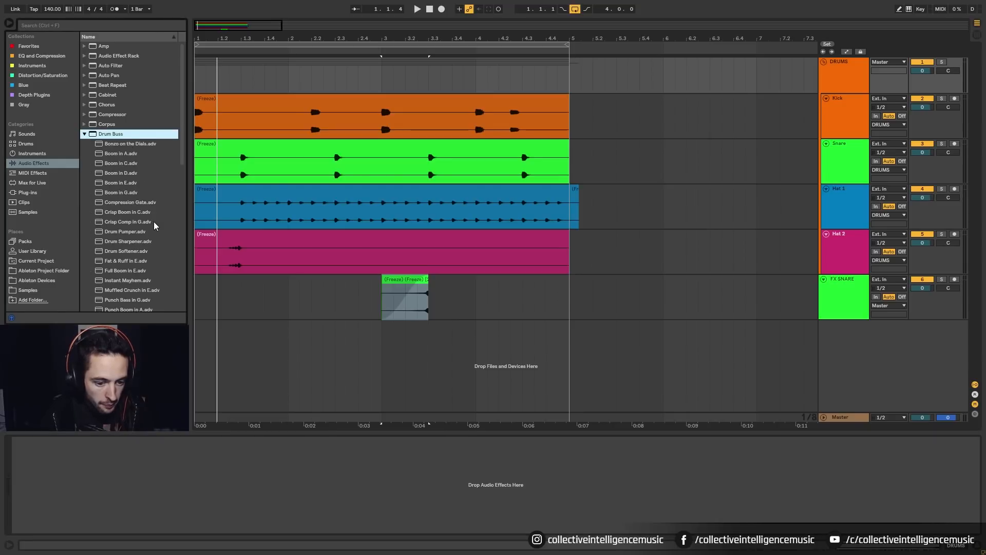
{"action": "scroll", "coordinate": [153, 222], "scroll_direction": "down", "scroll_amount": 5}
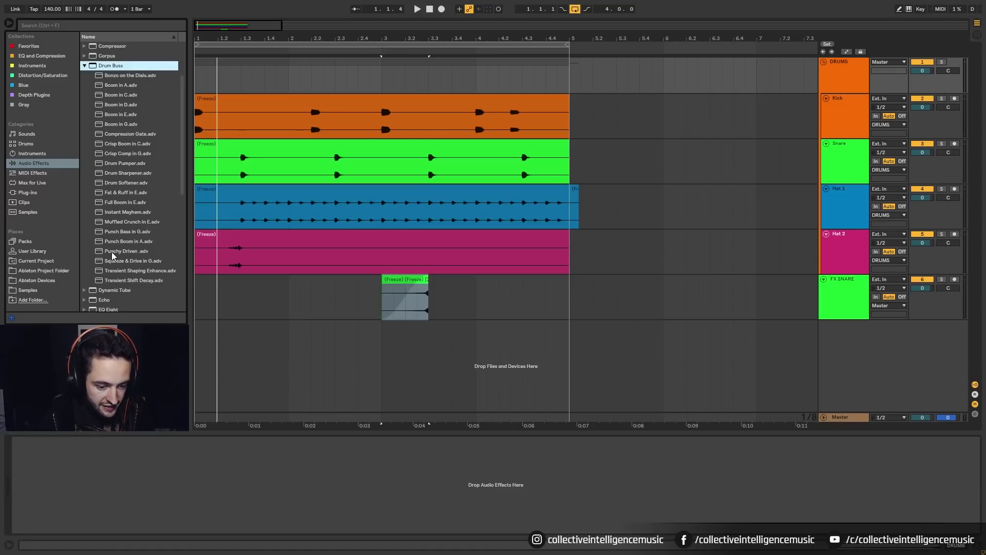
{"action": "left_click_drag", "start_coordinate": [112, 252], "coordinate": [836, 79]}
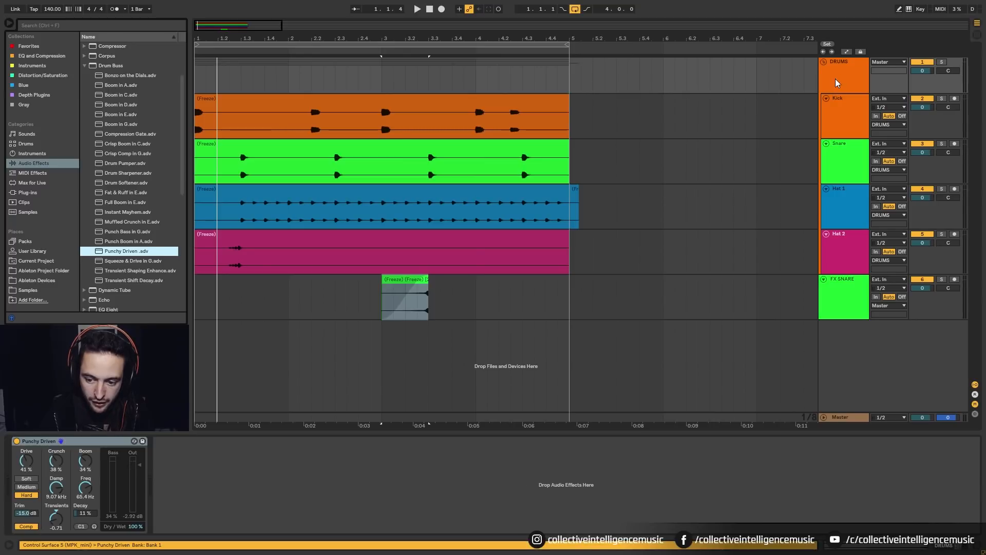
{"action": "key", "text": "space"}
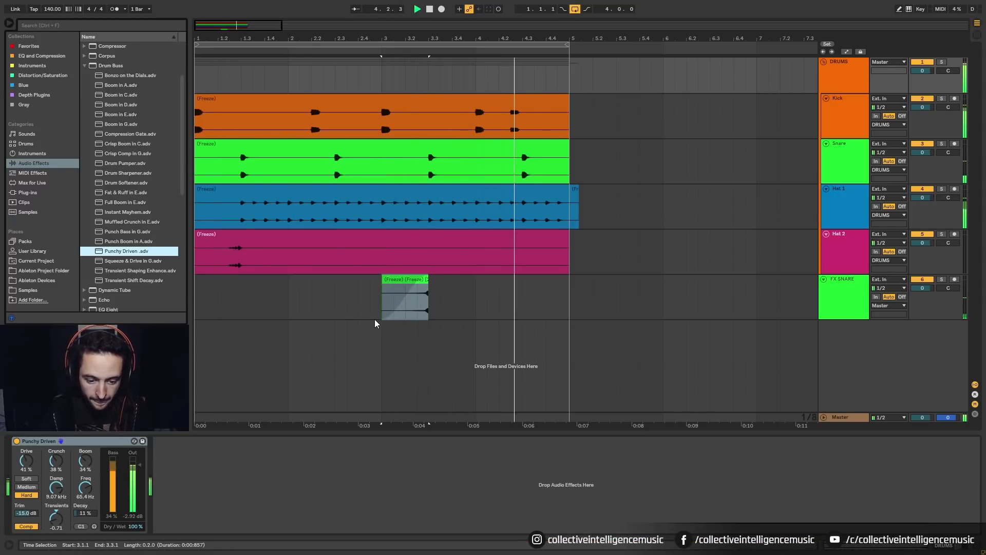
- Set the Punchy Driven Drum Buss's dry/wet to 33% and audition the loop
{"action": "left_click", "coordinate": [134, 526]}
{"action": "type", "text": "33"}
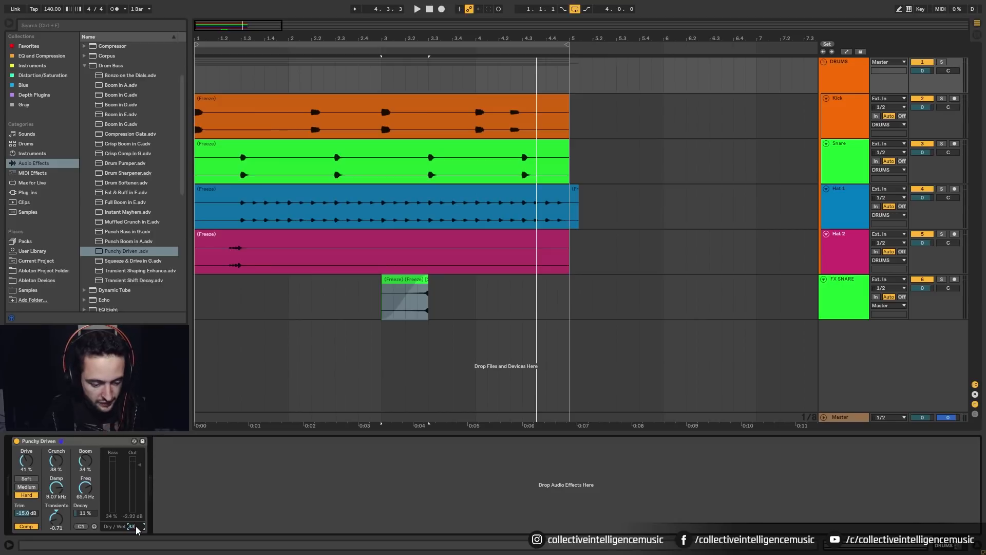
{"action": "key", "text": "Return"}
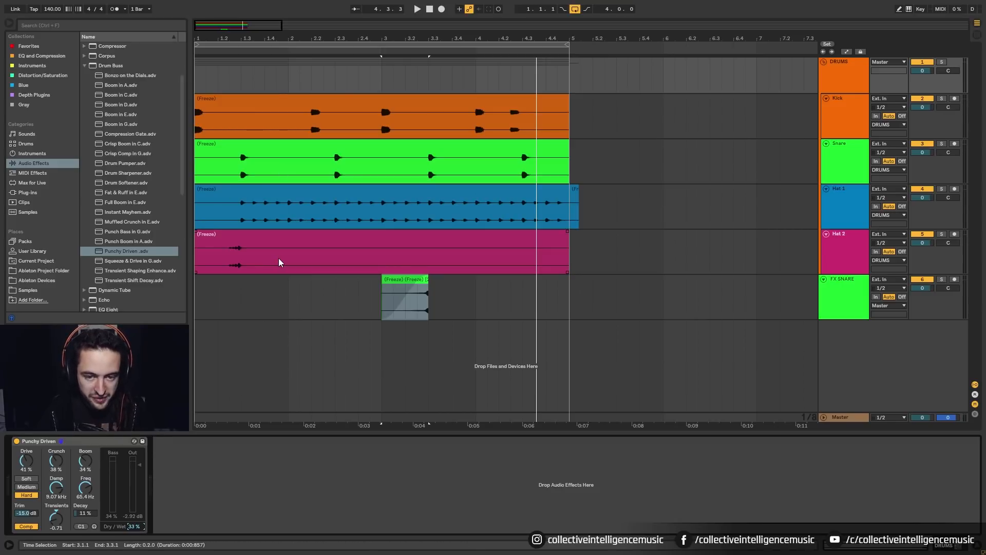
{"action": "key", "text": "space"}
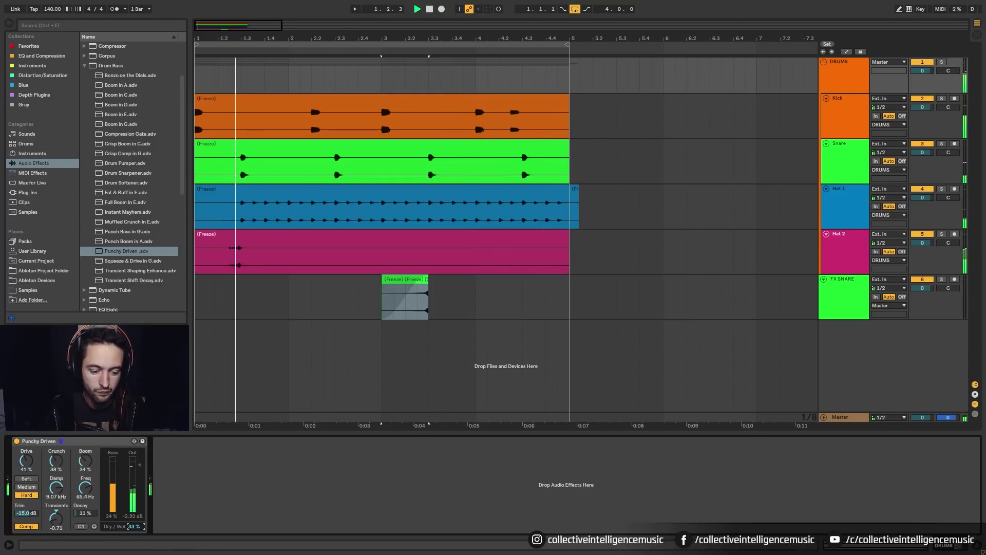
{"action": "key", "text": "space"}
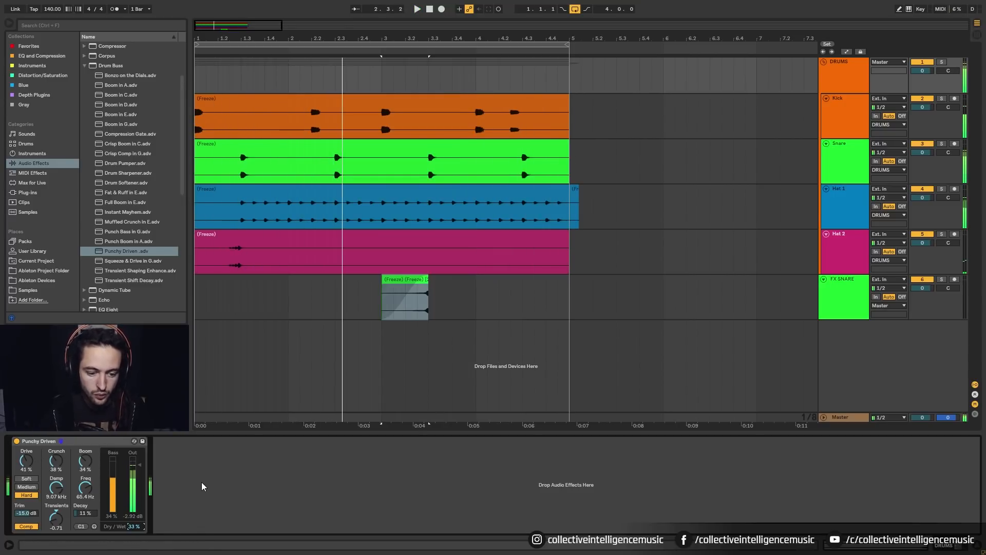
- Add a Glue Compressor after the Drum Buss on the DRUMS group and enable its sidechain EQ
{"action": "left_click", "coordinate": [86, 65]}
{"action": "scroll", "coordinate": [124, 137], "scroll_direction": "down", "scroll_amount": 2}
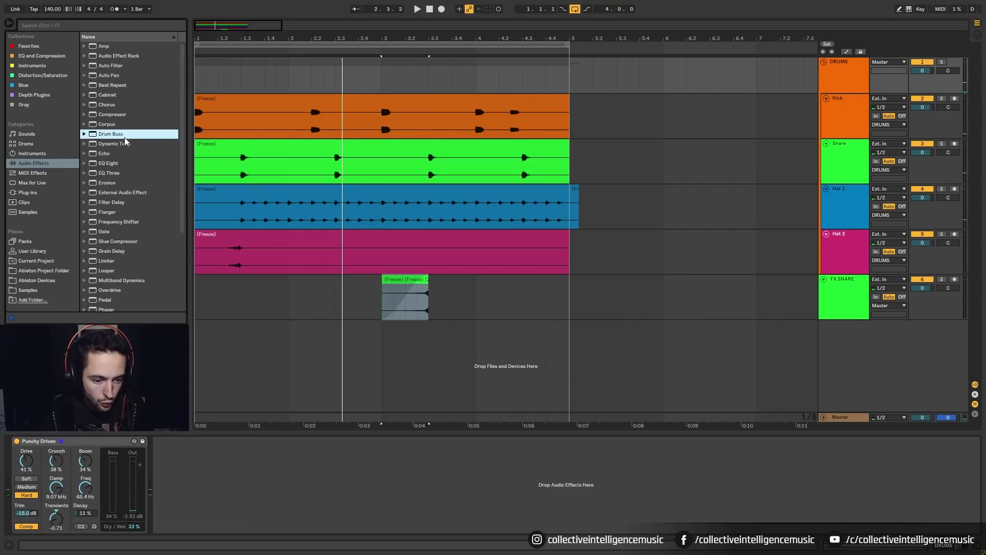
{"action": "left_click", "coordinate": [126, 192]}
{"action": "left_click_drag", "start_coordinate": [128, 194], "coordinate": [304, 500]}
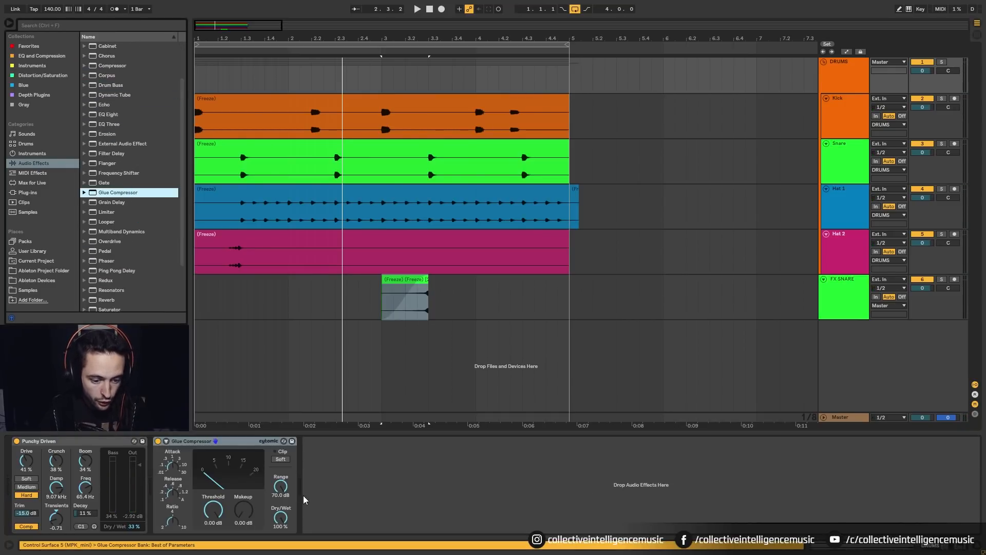
{"action": "left_click", "coordinate": [167, 441]}
{"action": "left_click", "coordinate": [221, 450]}
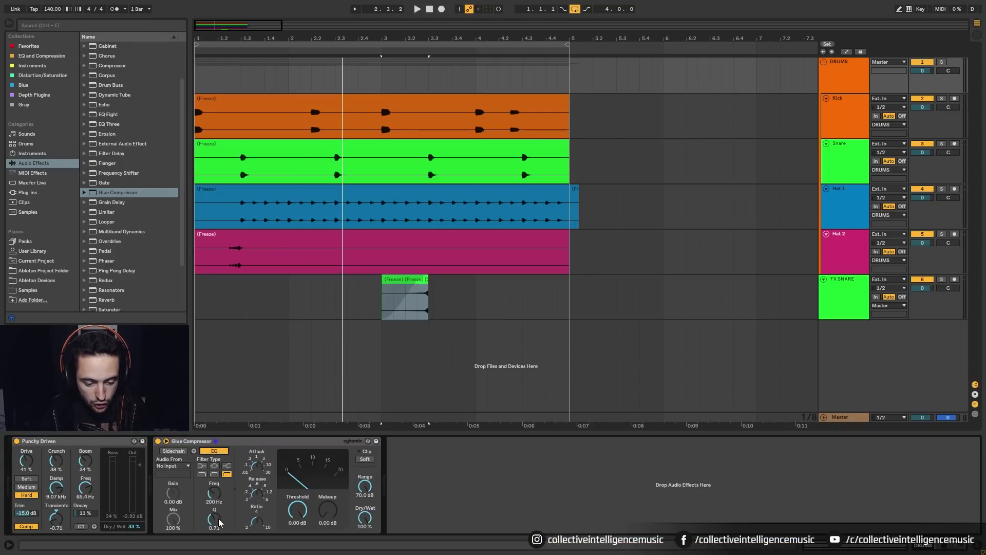
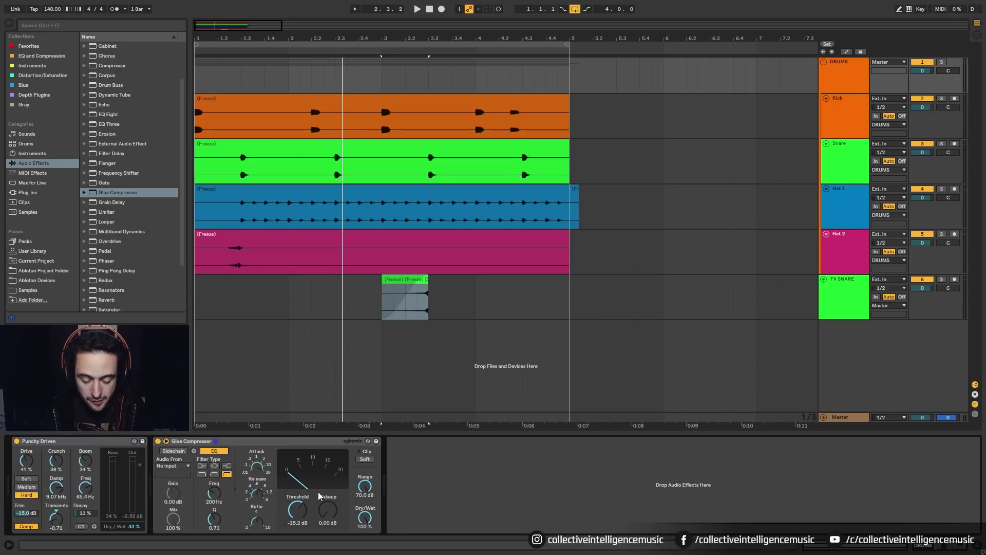
- While playing the loop, set the Glue Compressor's threshold to -20.0 dB and its makeup gain to 2.54 dB
{"action": "key", "text": "space"}
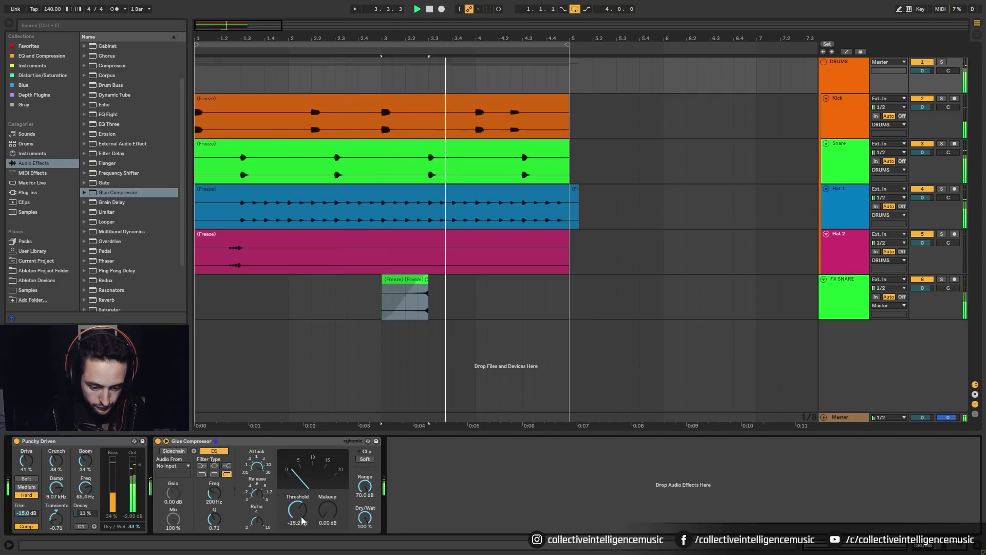
{"action": "mouse_move", "coordinate": [301, 516]}
{"action": "left_mouse_down"}
{"action": "mouse_move", "coordinate": [298, 529]}
{"action": "mouse_move", "coordinate": [302, 508]}
{"action": "left_mouse_up"}
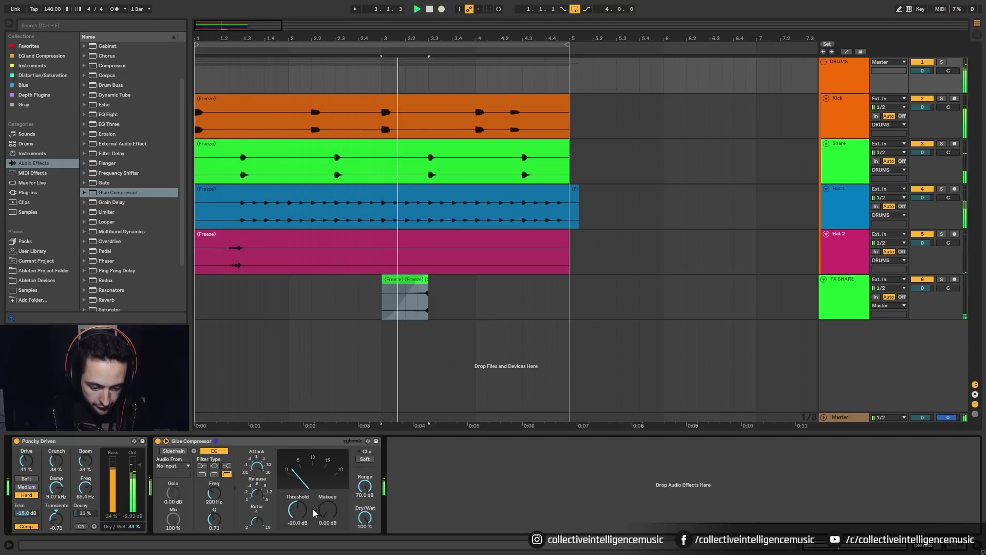
{"action": "left_click_drag", "start_coordinate": [329, 513], "coordinate": [329, 516]}
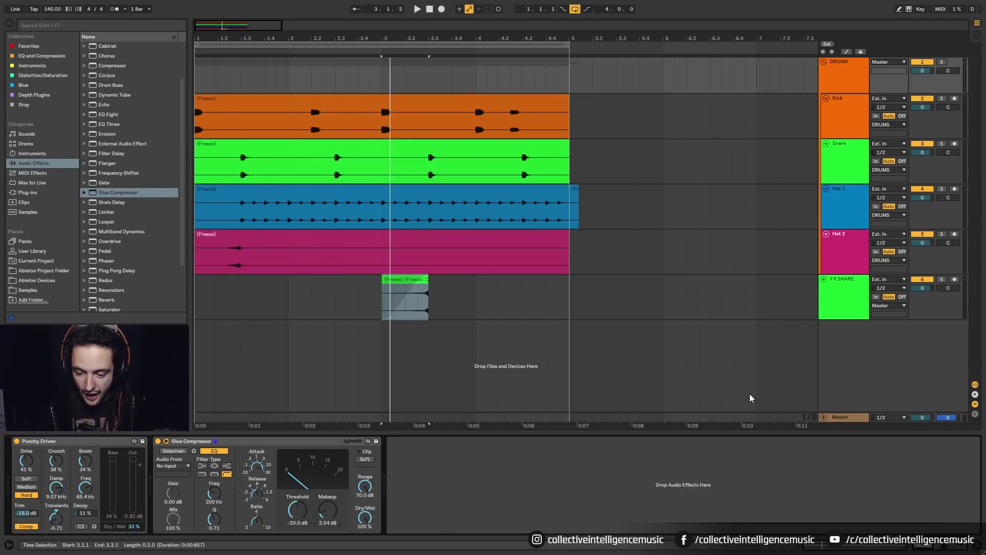
- Insert a return track and name it REVERB
{"action": "right_click", "coordinate": [838, 371]}
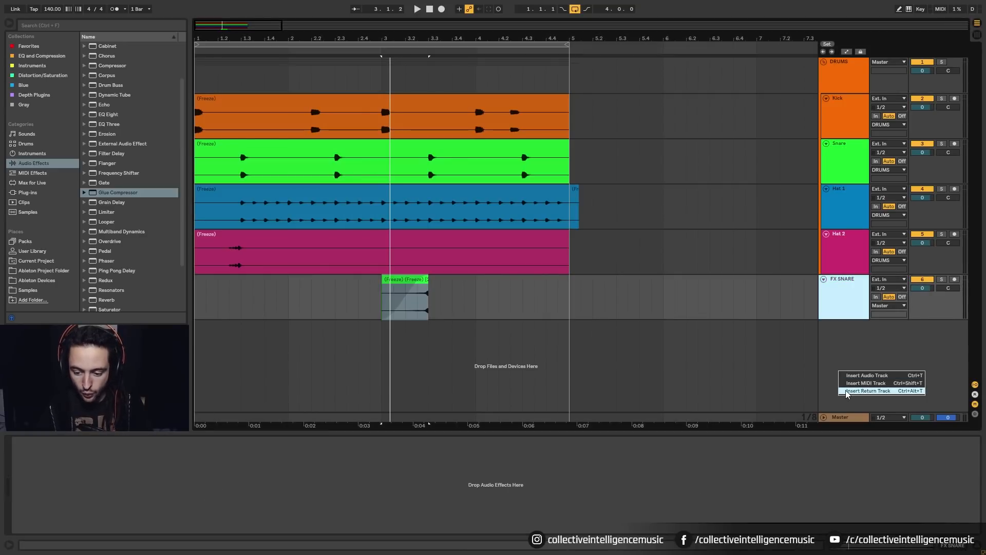
{"action": "left_click", "coordinate": [848, 390]}
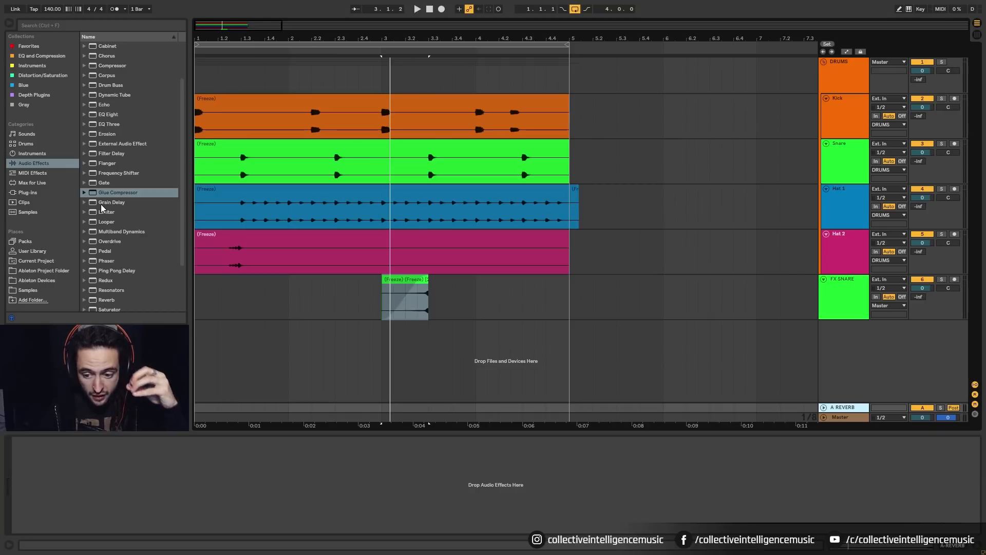
{"action": "scroll", "coordinate": [101, 204], "scroll_direction": "down", "scroll_amount": 1}
{"action": "left_click", "coordinate": [452, 182]}
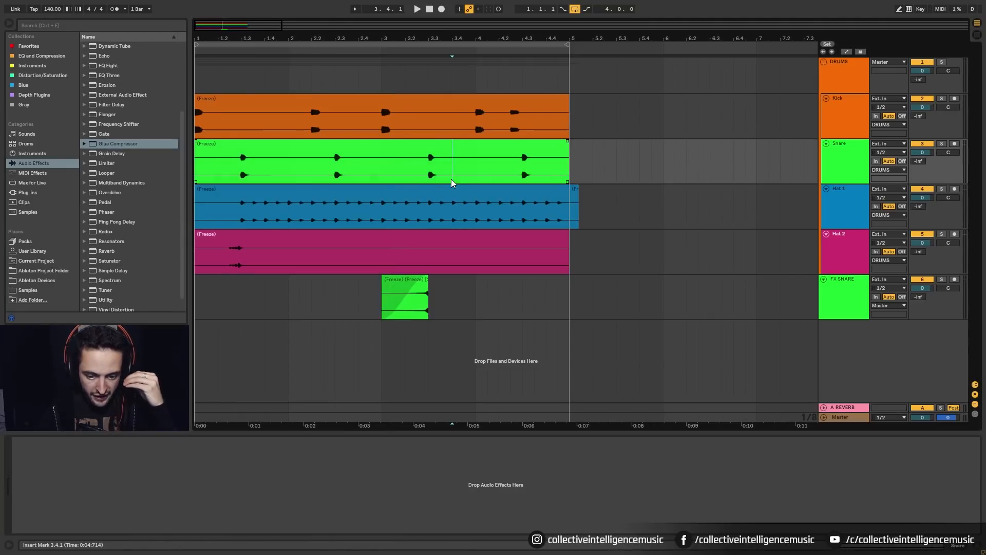
- Load the Drums Room reverb preset onto the REVERB return track
{"action": "left_click", "coordinate": [445, 248]}
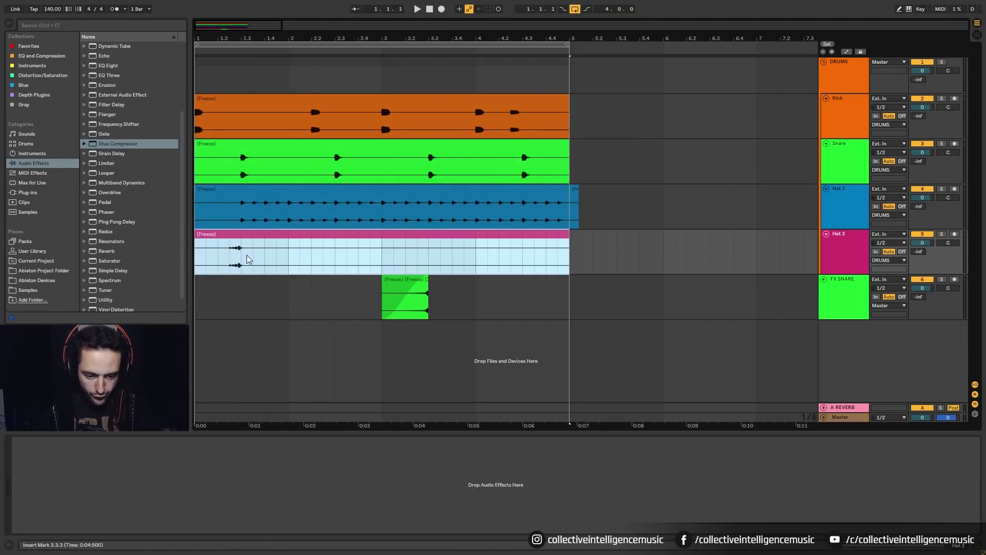
{"action": "scroll", "coordinate": [132, 253], "scroll_direction": "down", "scroll_amount": 1}
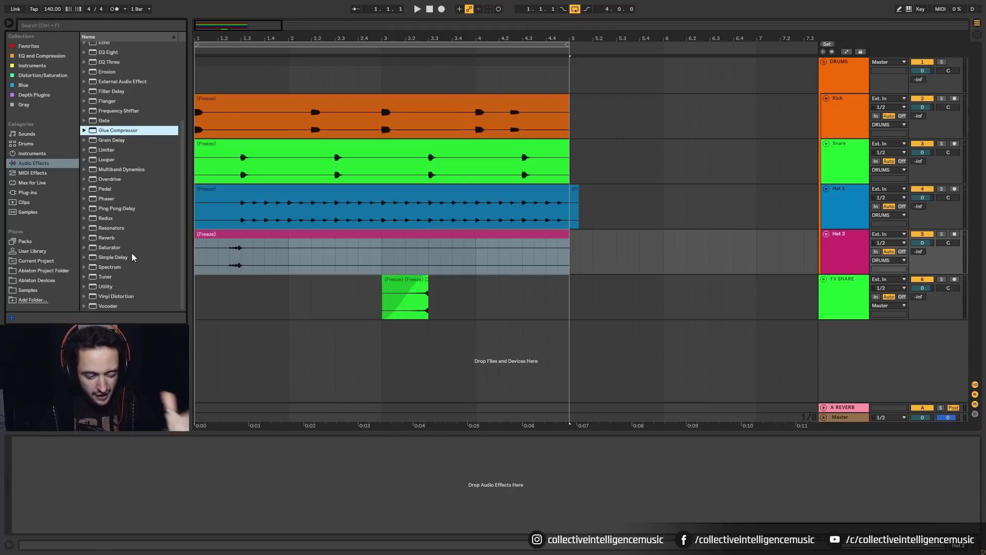
{"action": "left_click", "coordinate": [107, 239]}
{"action": "left_click", "coordinate": [84, 238]}
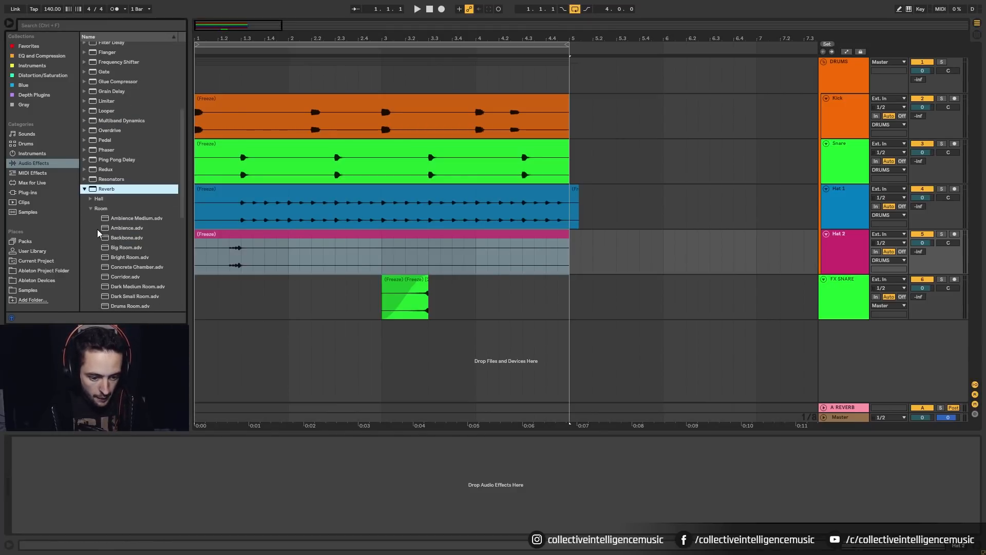
{"action": "left_click", "coordinate": [95, 209]}
{"action": "scroll", "coordinate": [121, 240], "scroll_direction": "down", "scroll_amount": 1}
{"action": "scroll", "coordinate": [163, 258], "scroll_direction": "down", "scroll_amount": 7}
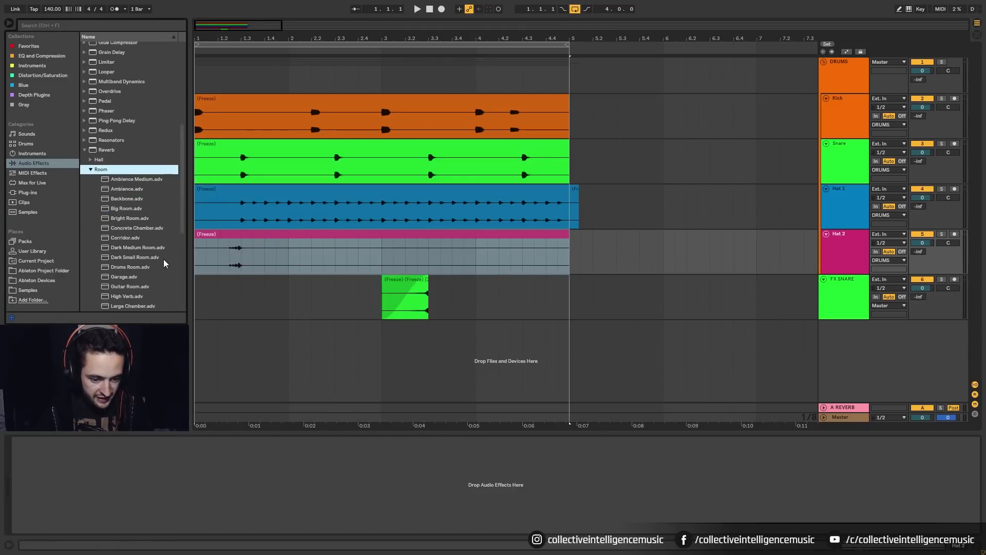
{"action": "left_click_drag", "start_coordinate": [123, 247], "coordinate": [844, 405]}
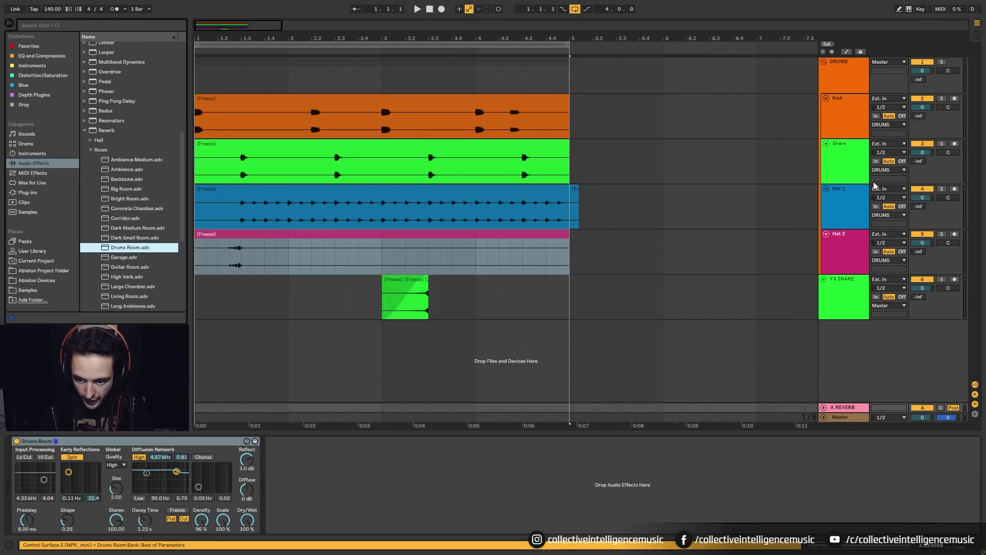
- Solo Hat 1 and audition it, trying its REVERB send at -15 dB before setting it to -20 dB
{"action": "left_click", "coordinate": [921, 208]}
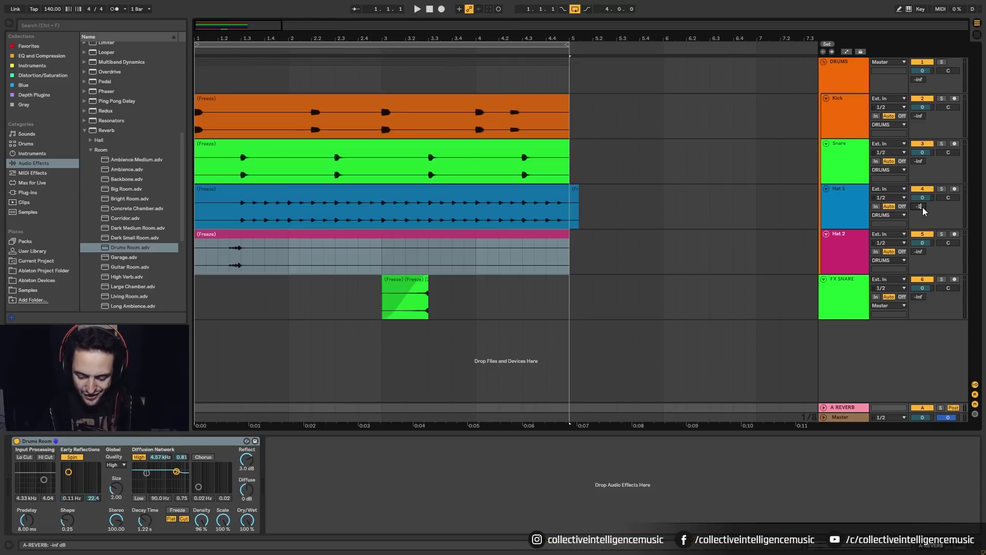
{"action": "left_click", "coordinate": [940, 189]}
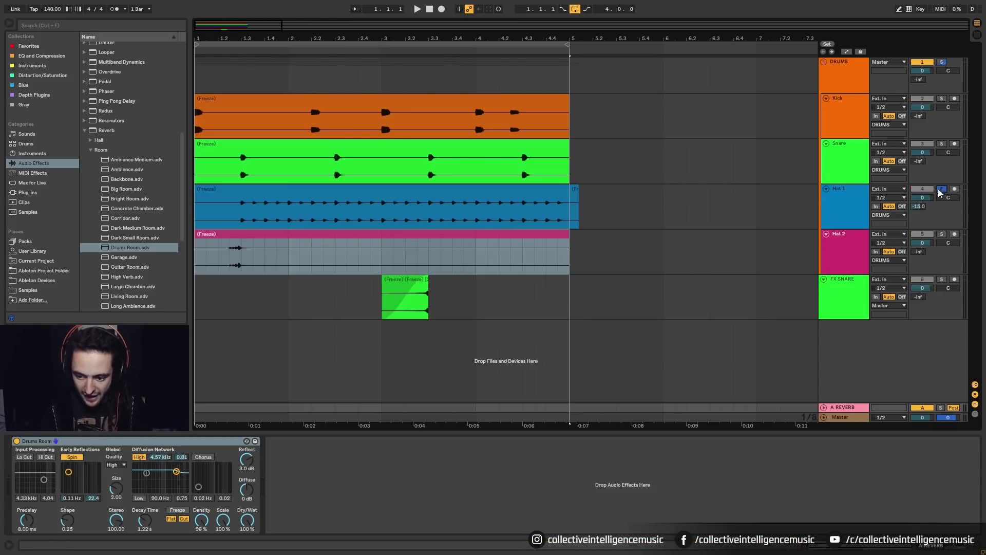
{"action": "left_click", "coordinate": [928, 409]}
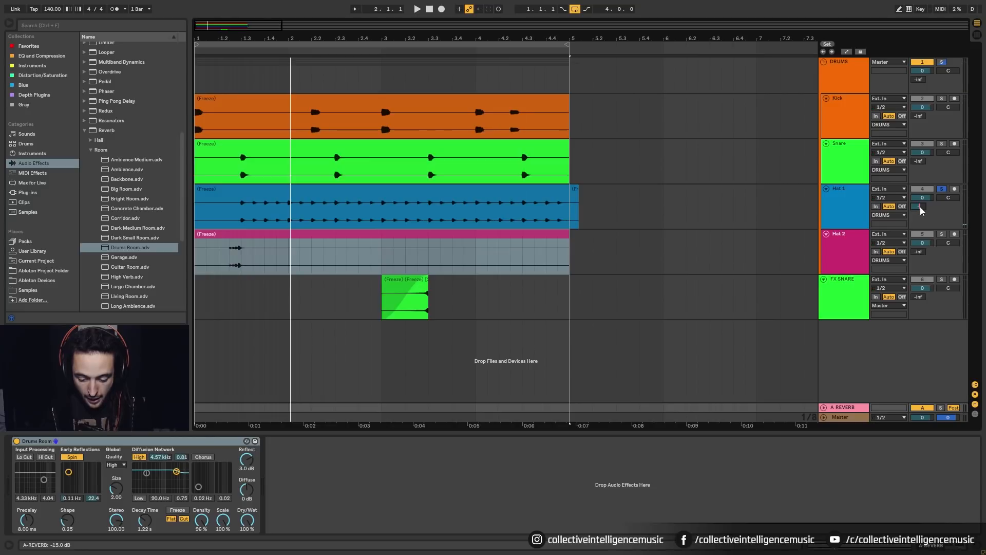
{"action": "key", "text": "space"}
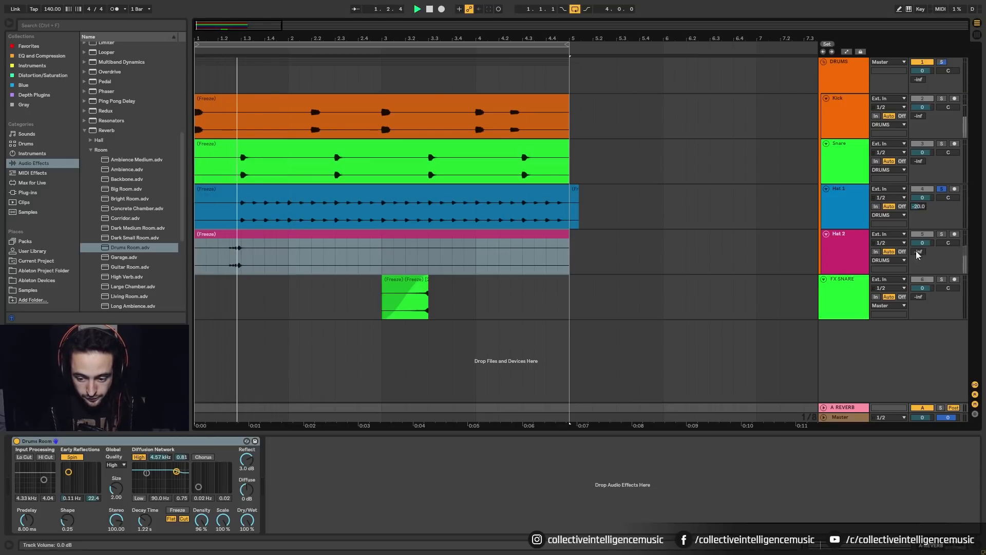
- Set the Snare's REVERB send to -20 dB, audition it soloed together with Hat 1, and clear the solos
{"action": "left_click", "coordinate": [923, 408]}
{"action": "left_click", "coordinate": [923, 408]}
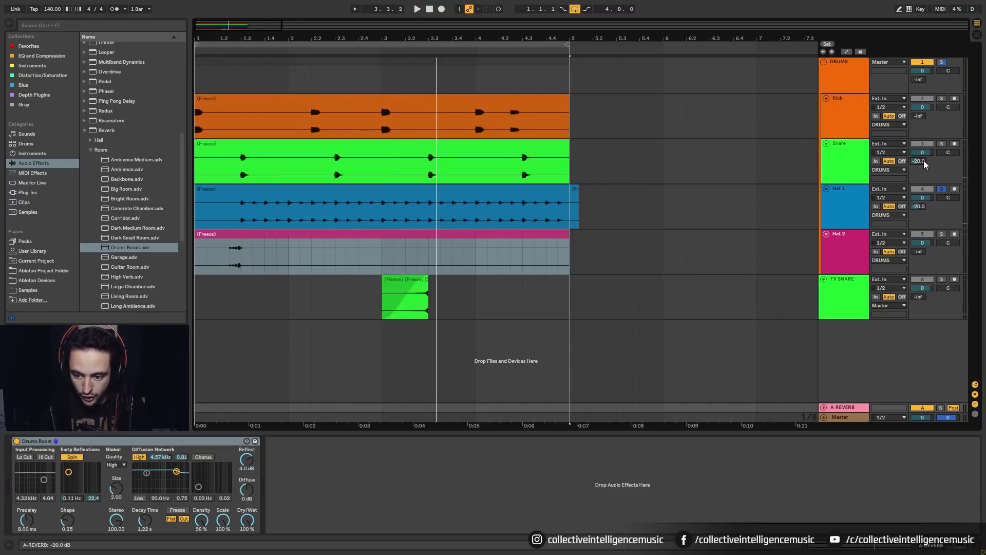
{"action": "key", "text": "space"}
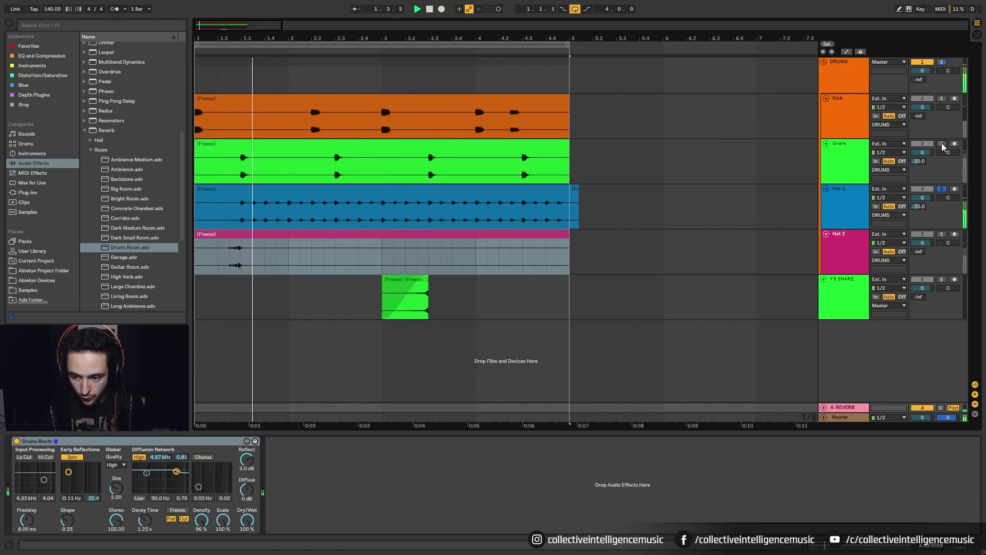
{"action": "left_click", "coordinate": [942, 143]}
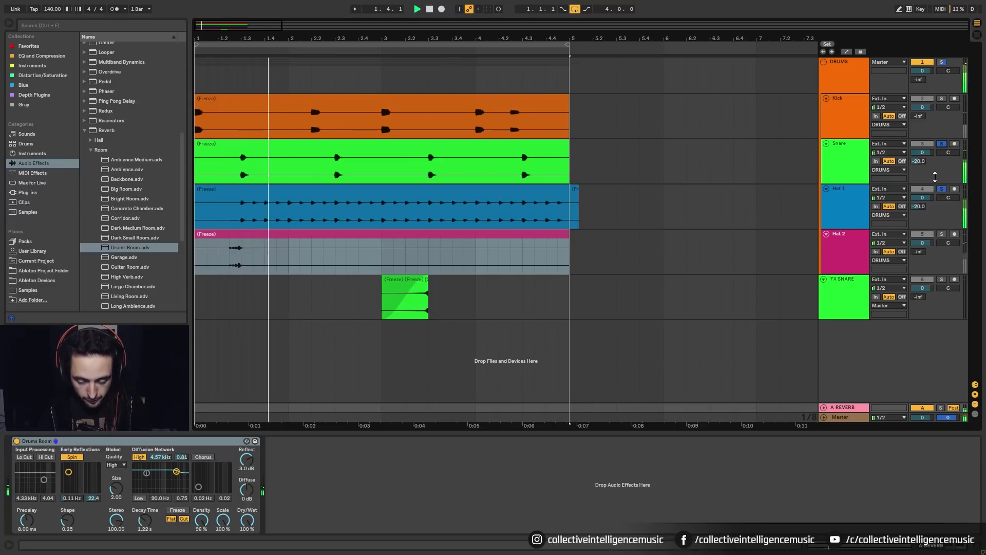
{"action": "left_click", "coordinate": [942, 143]}
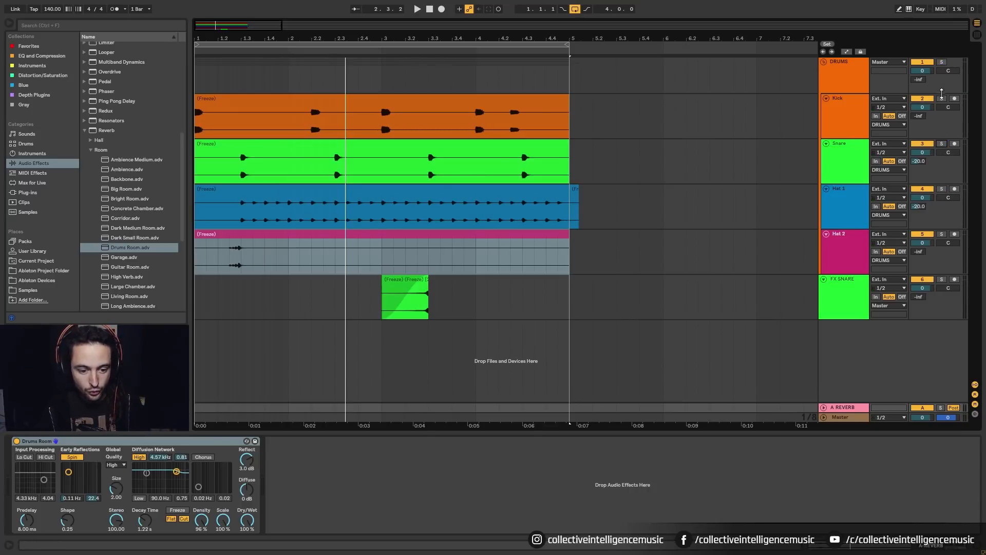
- While auditioning the full loop, set Hat 1's REVERB send to -25 dB and FX SNARE's to -20 dB
{"action": "key", "text": "space"}
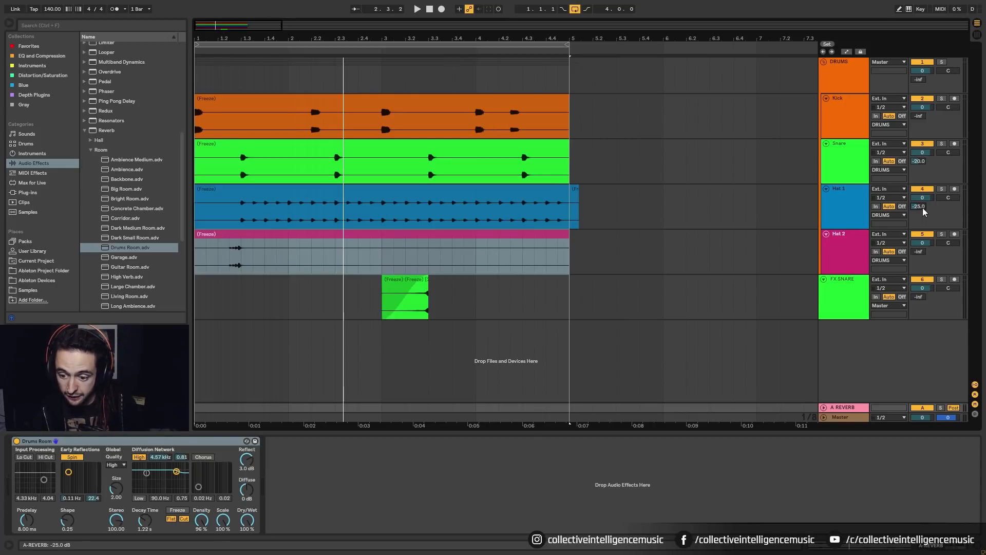
{"action": "key", "text": "space"}
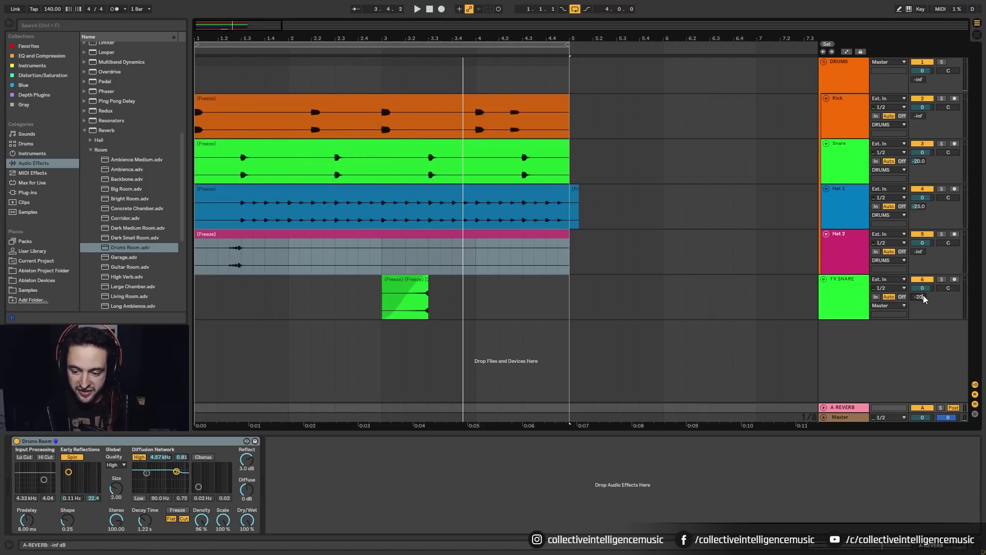
{"action": "key", "text": "space"}
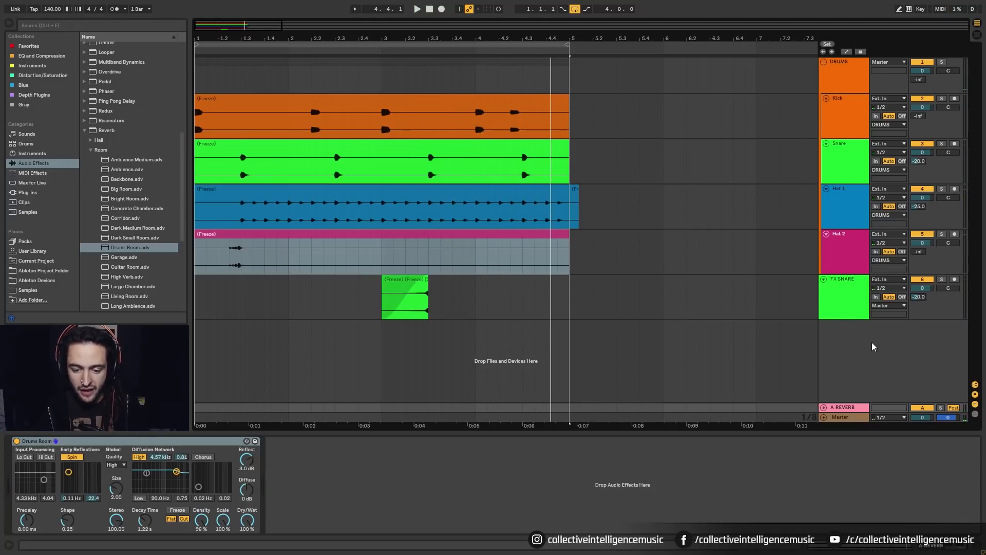
- Insert a return track named DELAY and load the Sixteenth Note preset of Simple Delay onto it
{"action": "right_click", "coordinate": [864, 365]}
{"action": "left_click", "coordinate": [881, 387]}
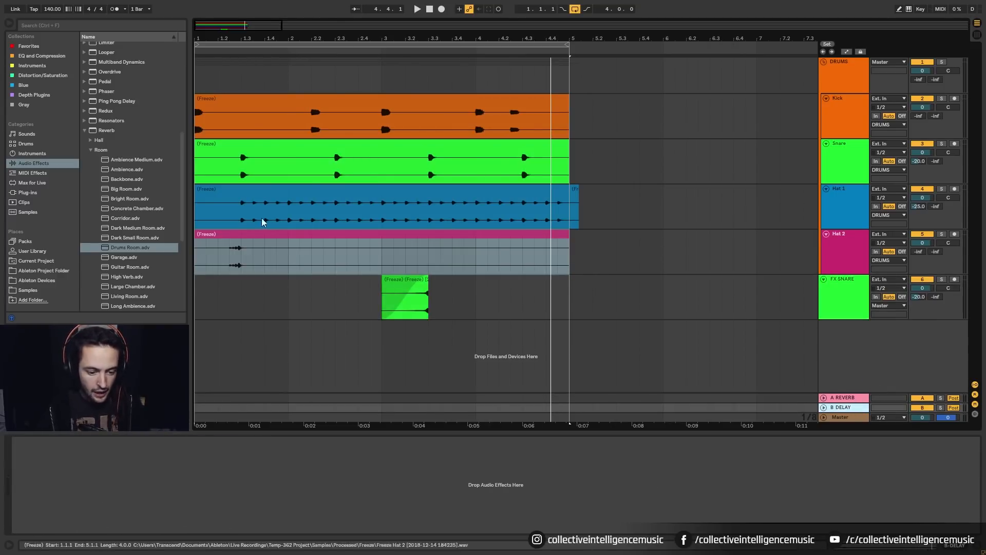
{"action": "left_click", "coordinate": [83, 130]}
{"action": "scroll", "coordinate": [86, 100], "scroll_direction": "down", "scroll_amount": 3}
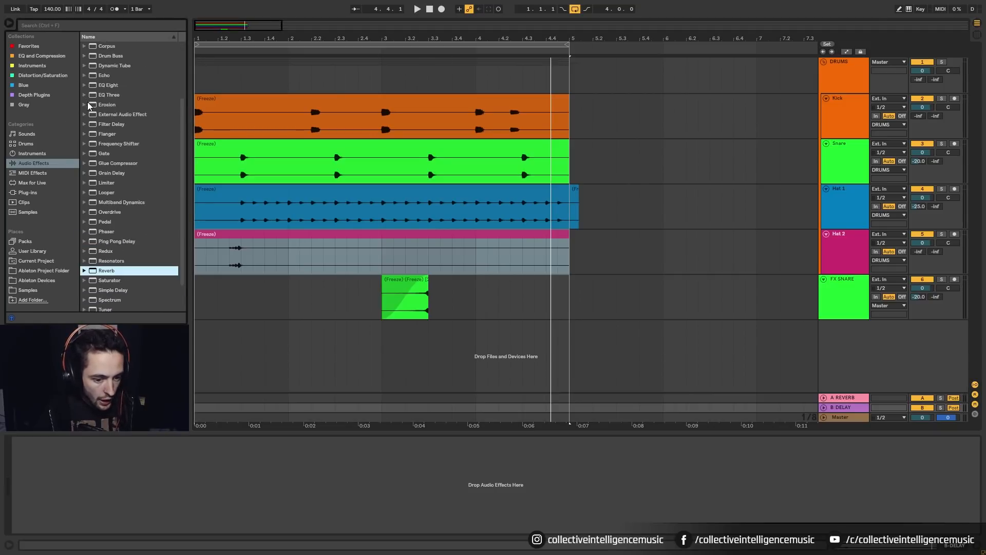
{"action": "left_click", "coordinate": [87, 257]}
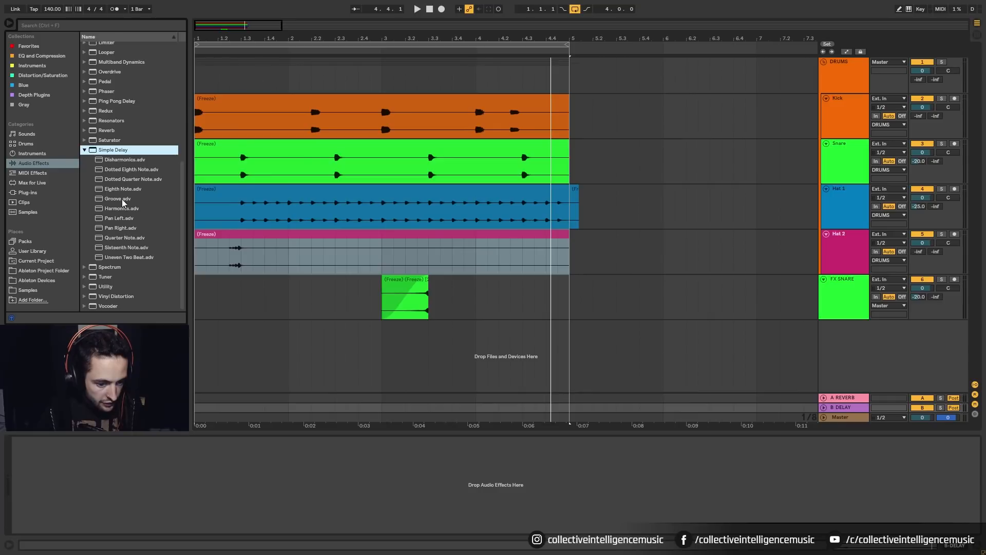
{"action": "left_click", "coordinate": [98, 251]}
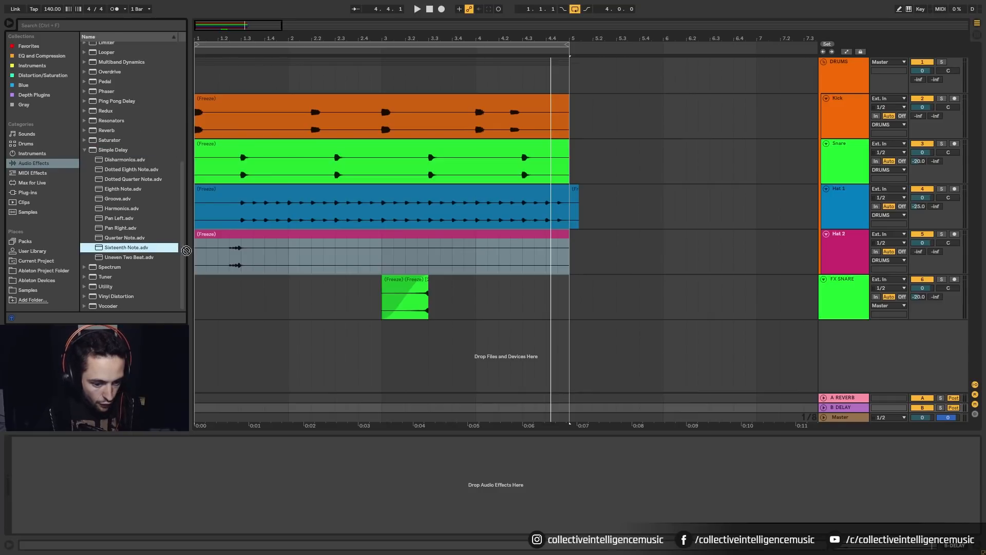
{"action": "left_click_drag", "start_coordinate": [838, 406], "coordinate": [839, 407]}
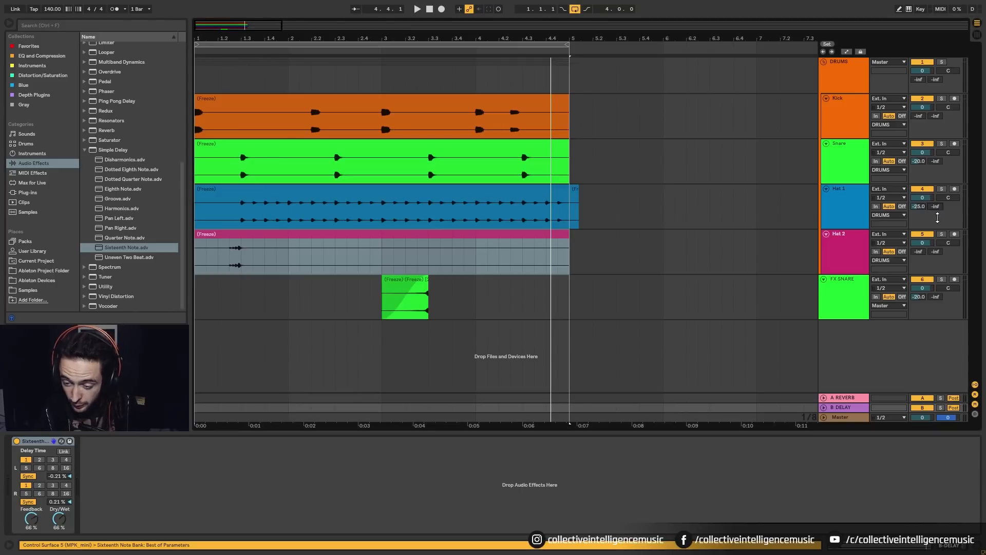
- Solo Hat 1 and audition its DELAY send at -20 dB and -25 dB, settling on -30 dB
{"action": "key", "text": "space"}
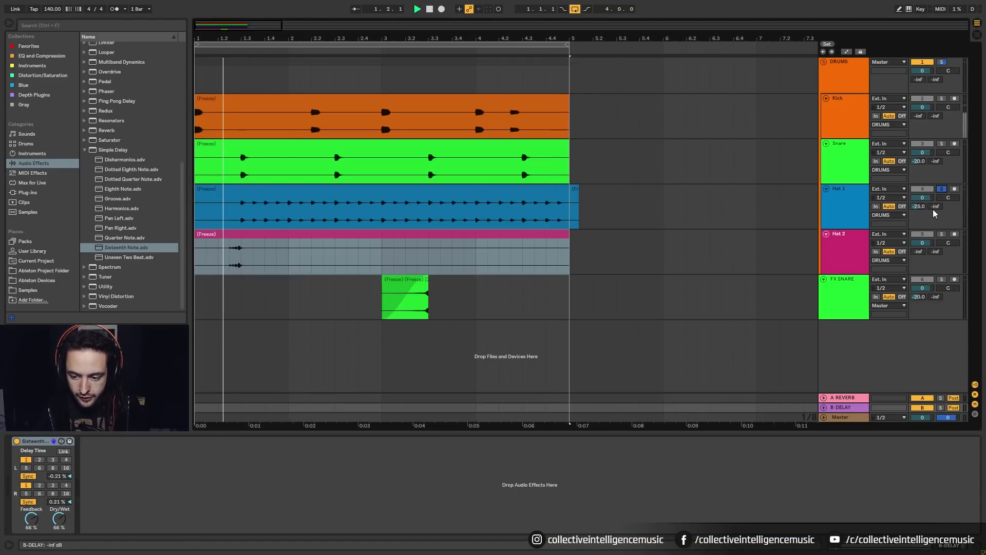
{"action": "type", "text": "-20"}
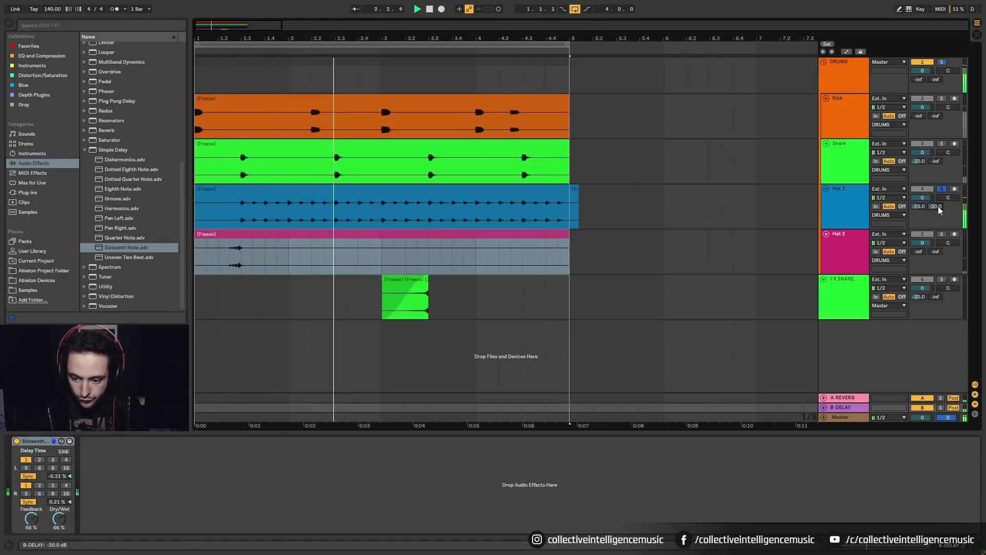
{"action": "key", "text": "Return"}
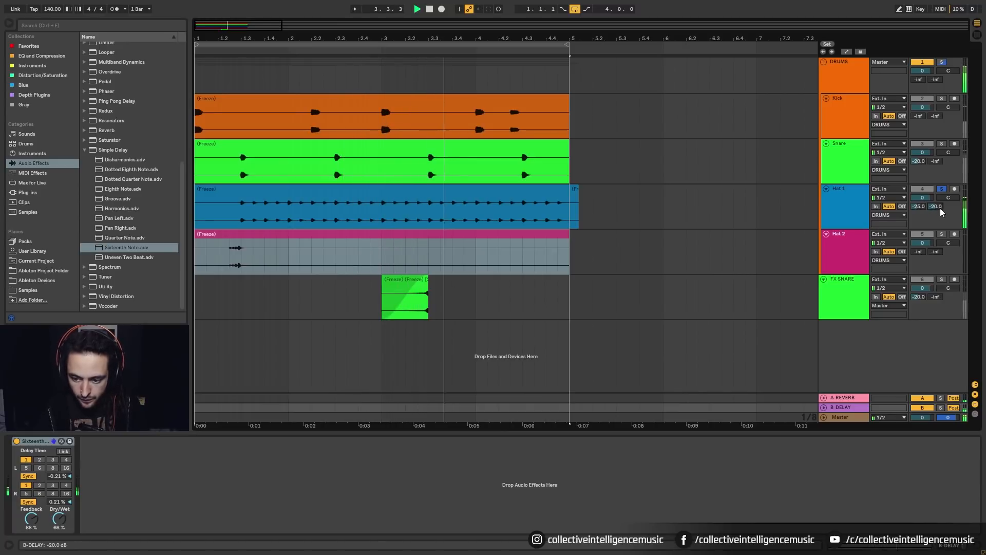
{"action": "type", "text": "-25"}
{"action": "key", "text": "Return"}
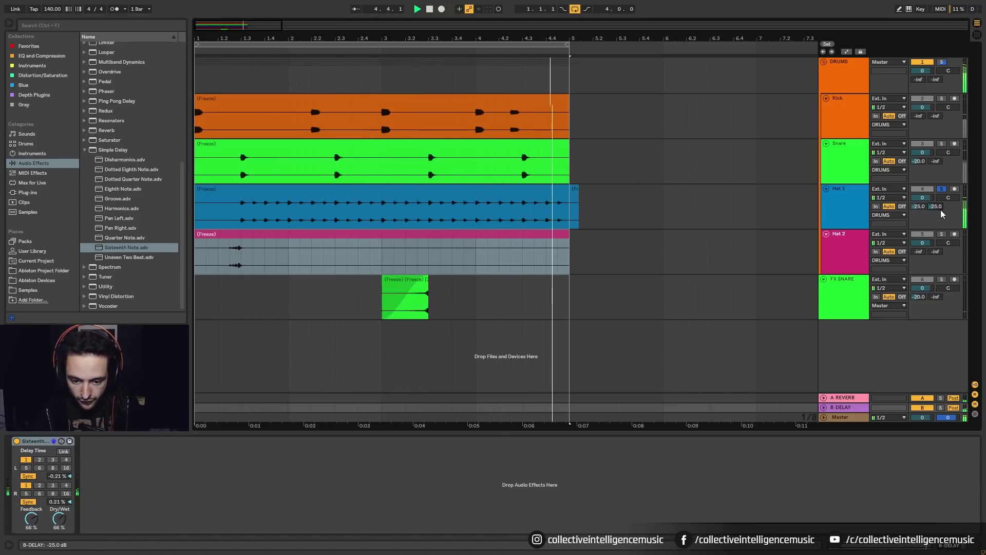
{"action": "key", "text": "space"}
{"action": "type", "text": "-30"}
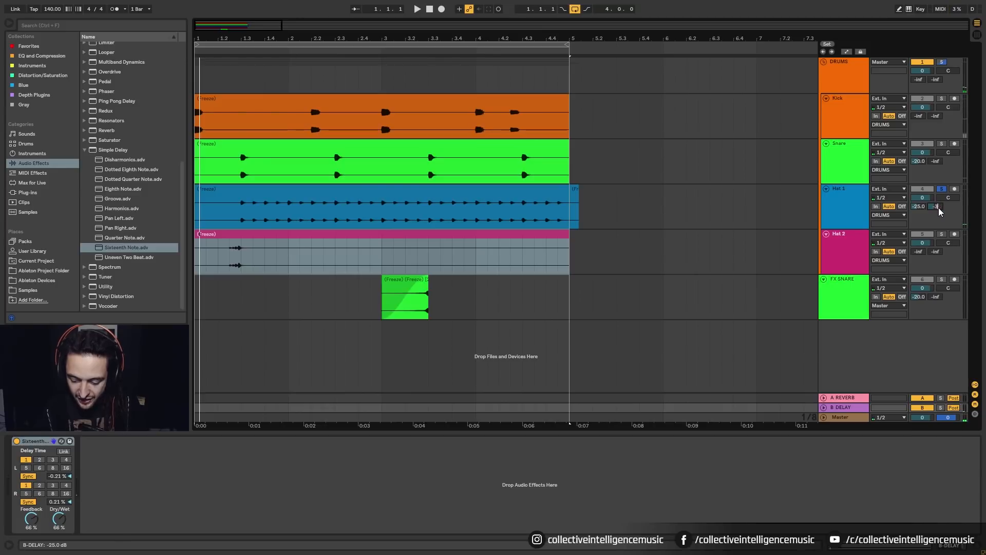
{"action": "key", "text": "Return"}
{"action": "key", "text": "space"}
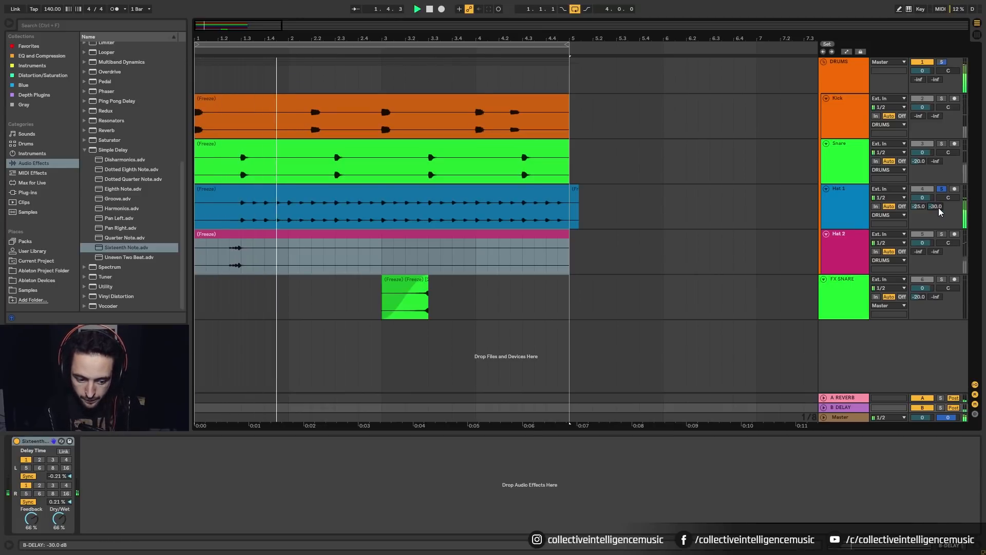
{"action": "key", "text": "space"}
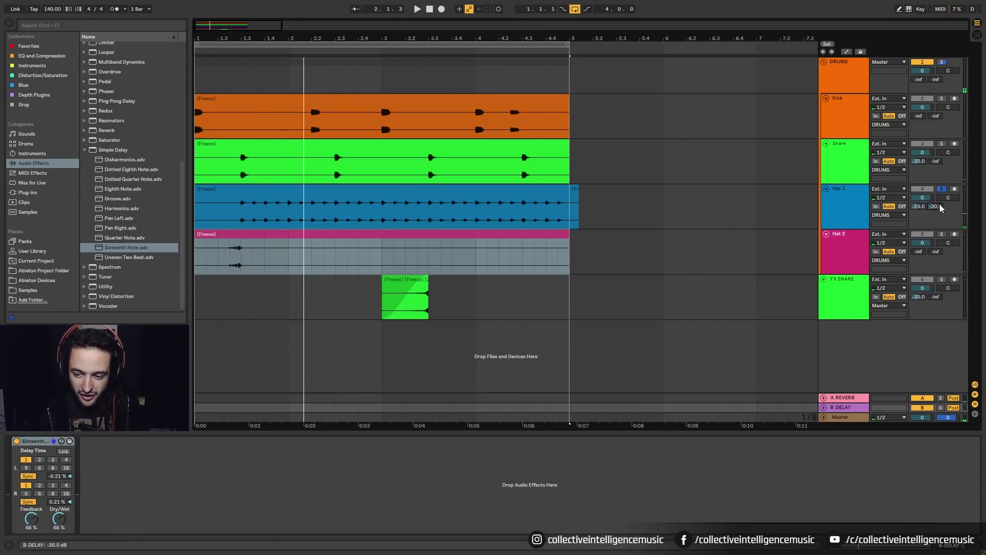
- Clear the Hat 1 solo, audition the drum loop with the DRUMS group soloed, and clear the group's solo
{"action": "left_click", "coordinate": [218, 108]}
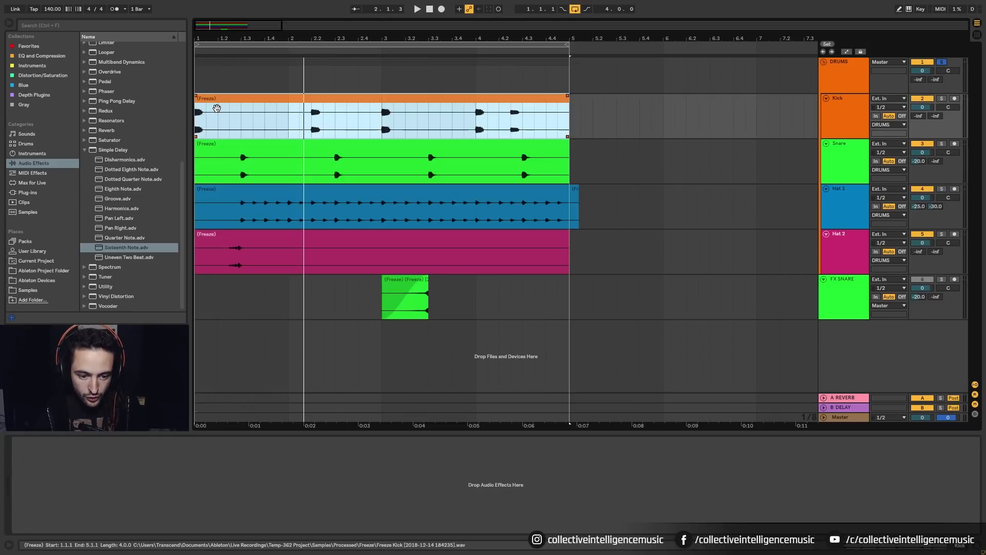
{"action": "key", "text": "space"}
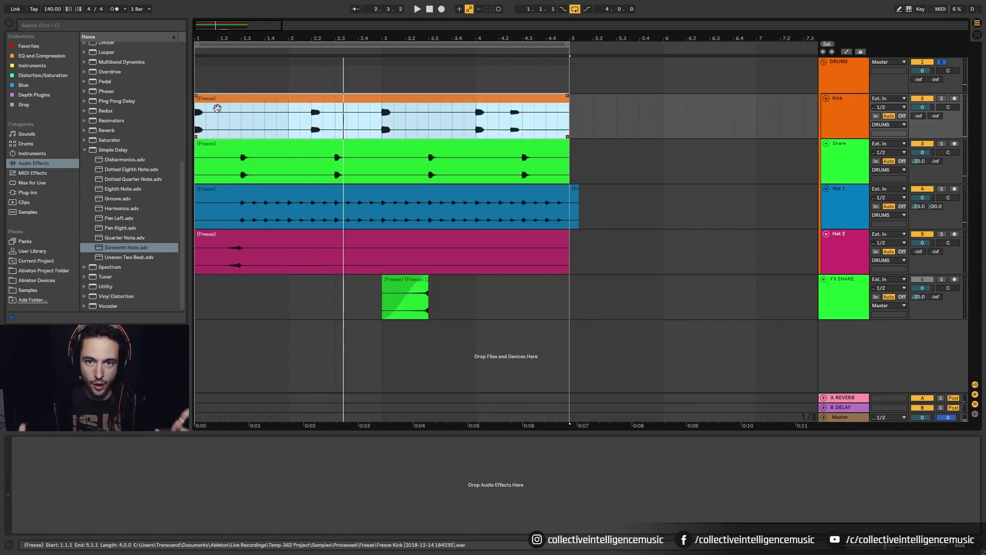
{"action": "left_click", "coordinate": [942, 62]}
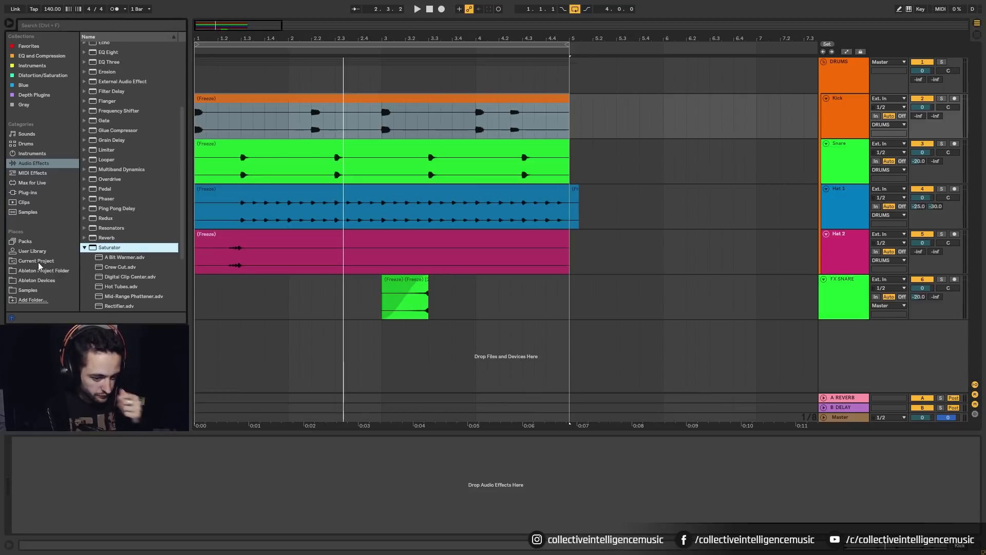
- Browse the Samples folder to the Cymatics pack, collapse Drums - One Shots, and expand Synths - Loops
{"action": "left_click", "coordinate": [36, 290]}
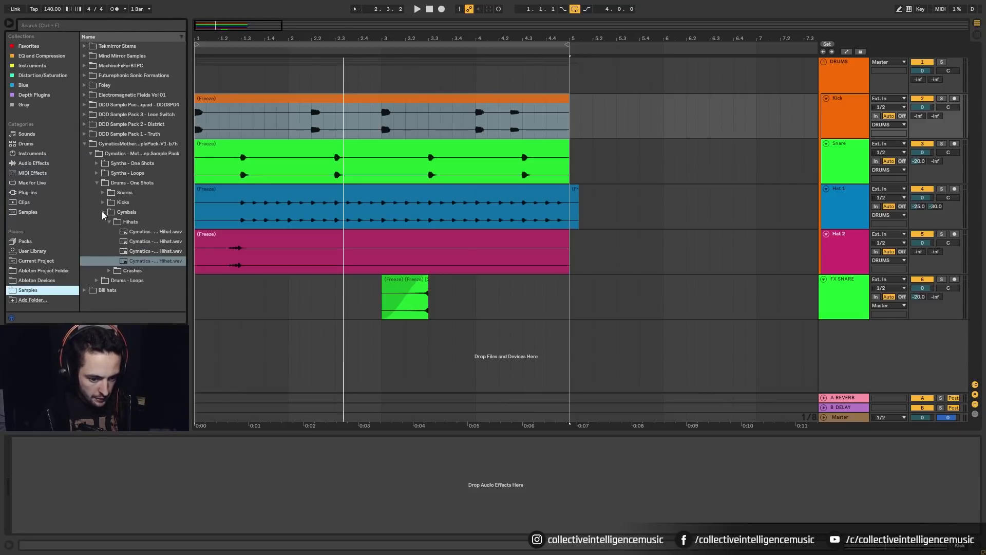
{"action": "left_click", "coordinate": [97, 183]}
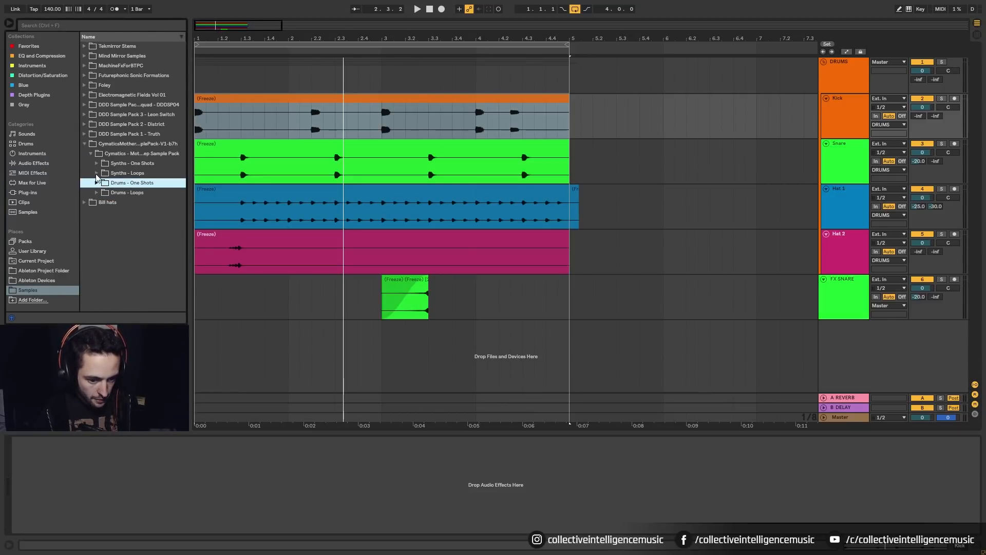
{"action": "left_click", "coordinate": [97, 173]}
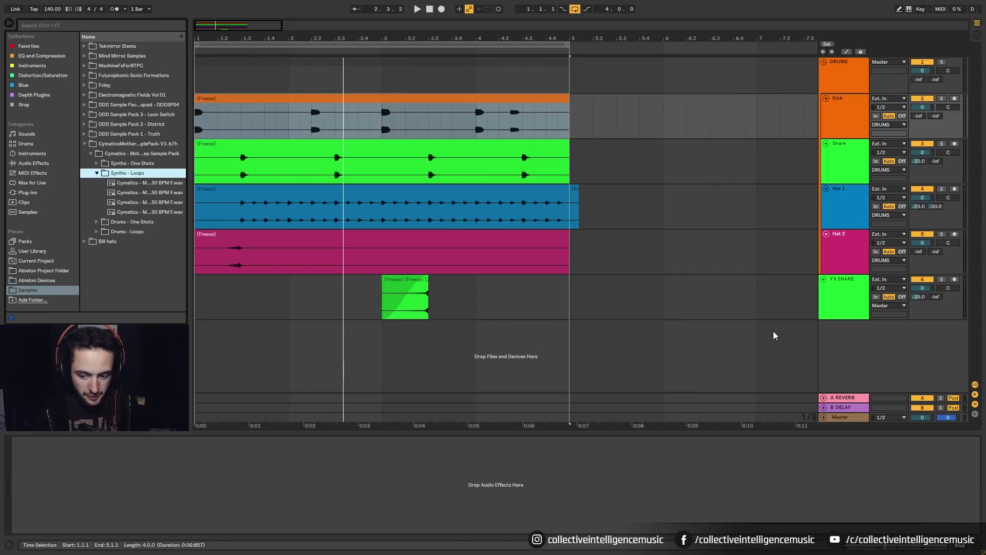
- Set the project tempo to 150 BPM and audition the drum loop from the start of the Kick clip
{"action": "left_click", "coordinate": [52, 9]}
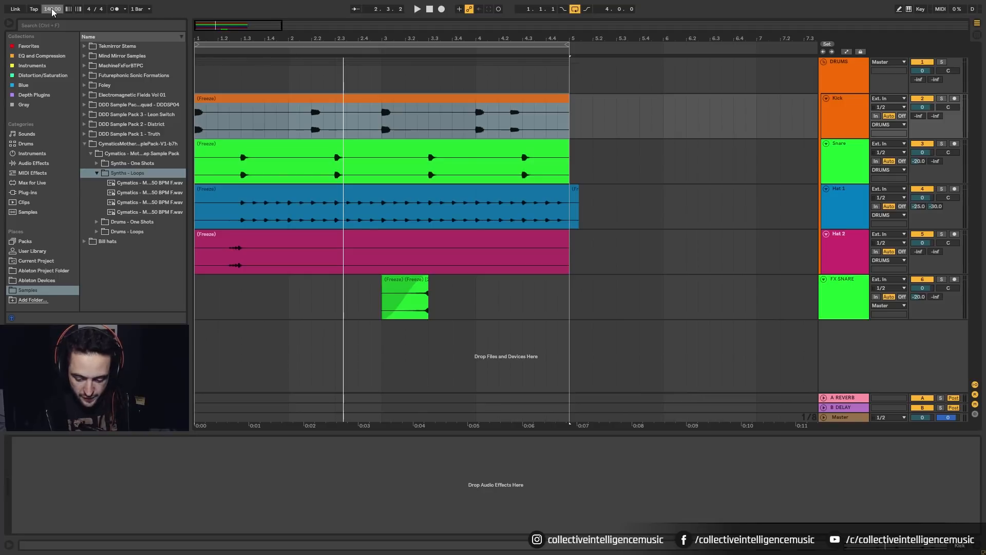
{"action": "type", "text": "150"}
{"action": "key", "text": "Return"}
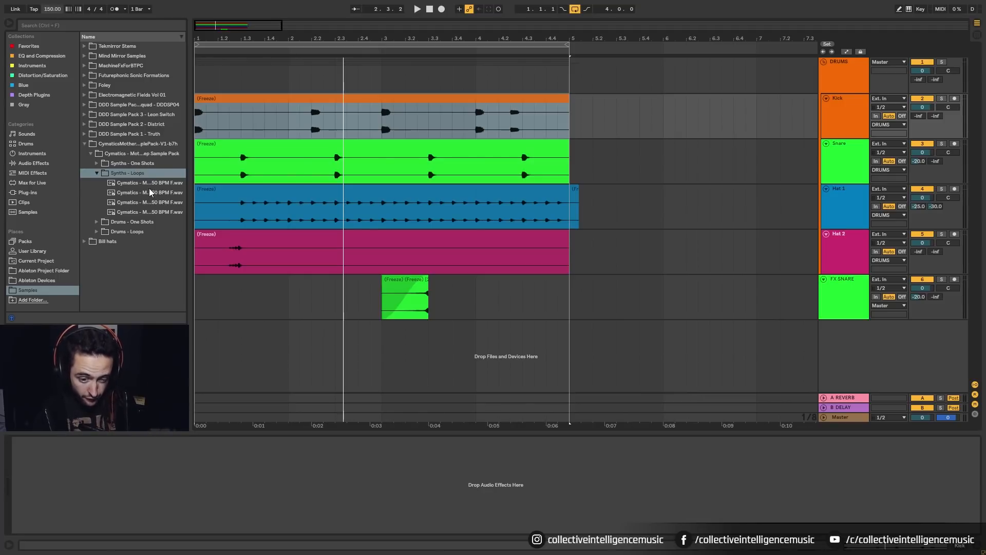
{"action": "left_click", "coordinate": [241, 106]}
{"action": "key", "text": "space"}
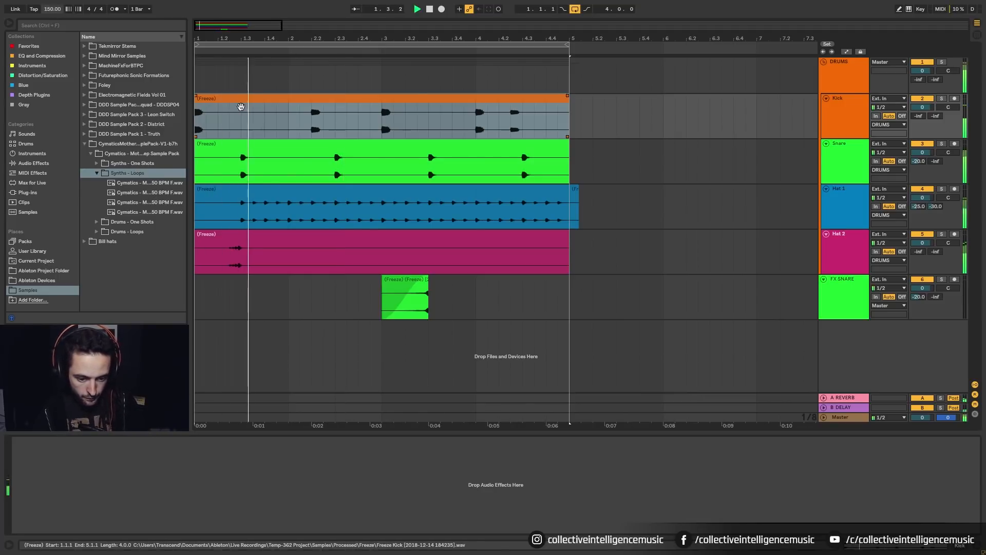
{"action": "key", "text": "space"}
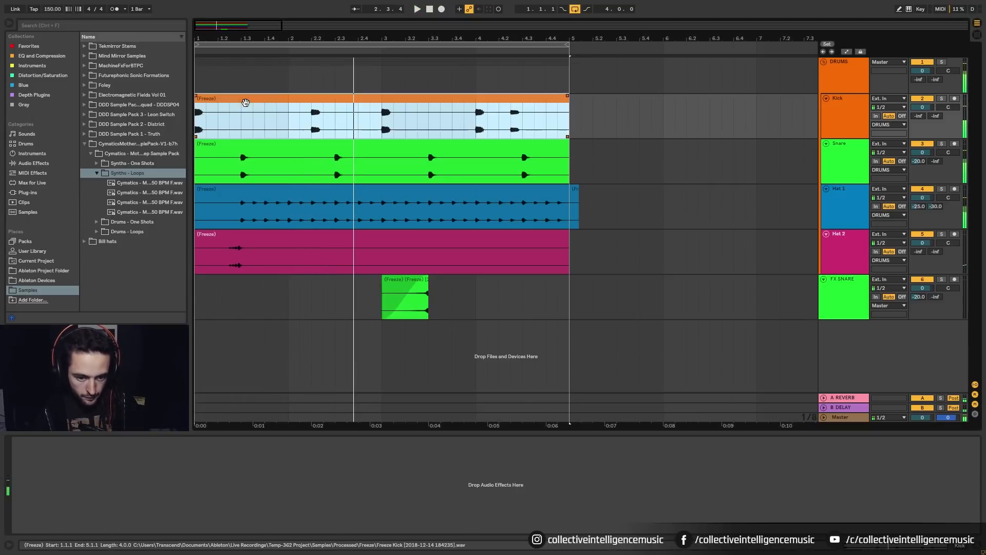
- Switch the warp mode of the Kick, Snare, Hat 1, Hat 2 and FX SNARE clips to Re-Pitch and audition the loop
{"action": "left_click", "coordinate": [560, 297], "text": "shift"}
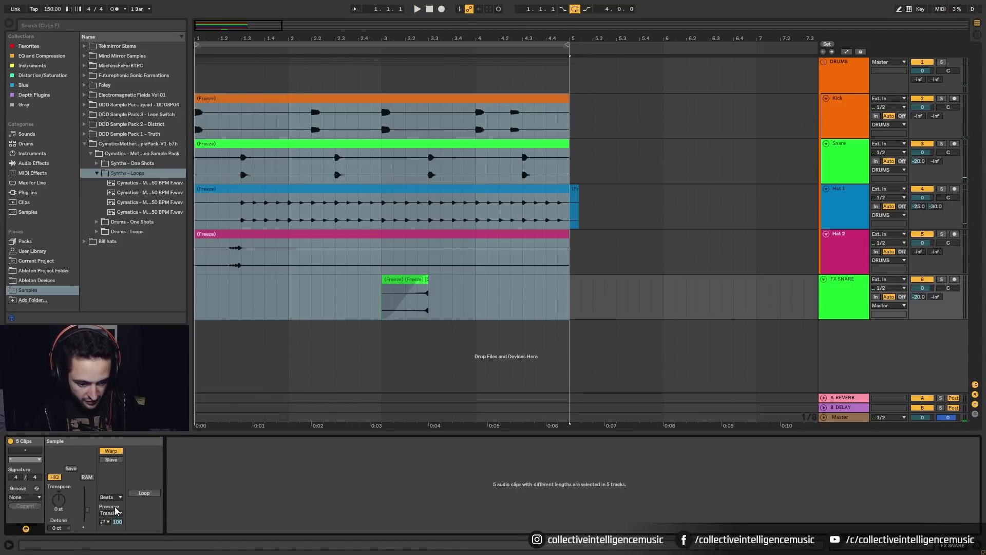
{"action": "left_click", "coordinate": [110, 473]}
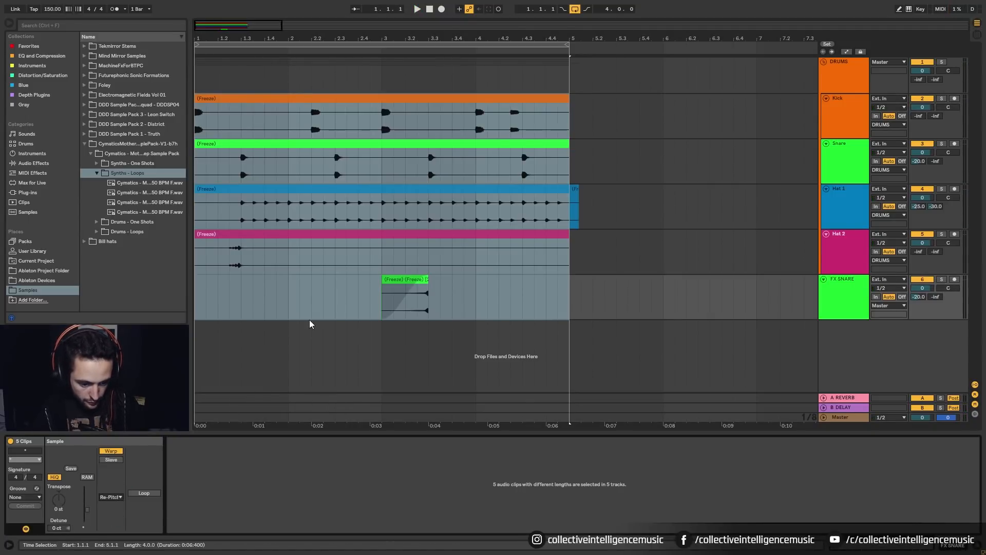
{"action": "key", "text": "space"}
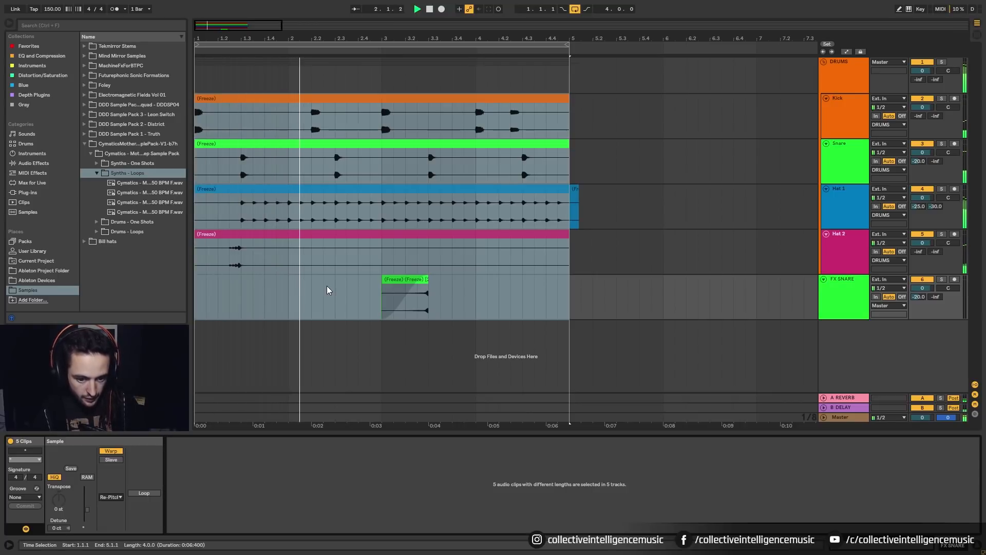
{"action": "left_click", "coordinate": [559, 295], "text": "shift"}
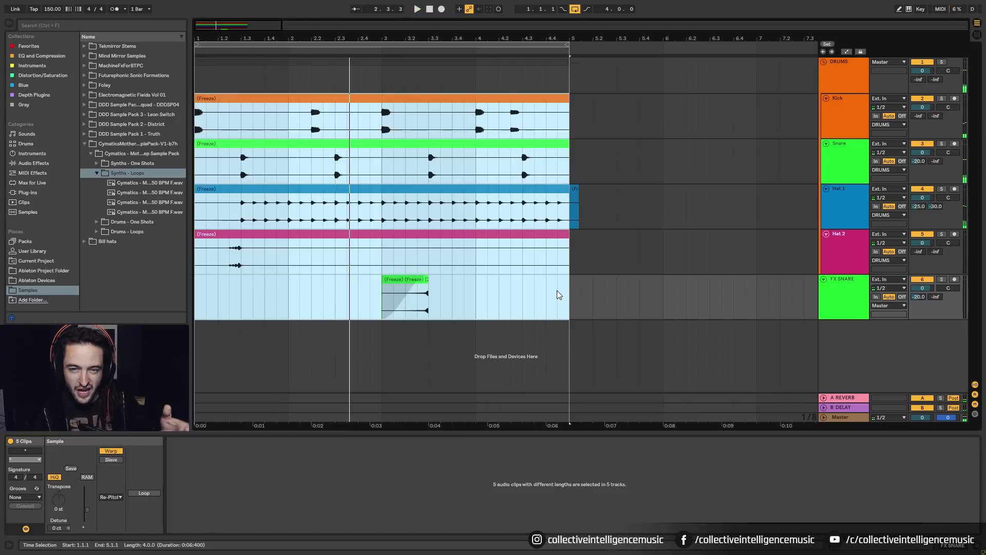
{"action": "left_click", "coordinate": [557, 291]}
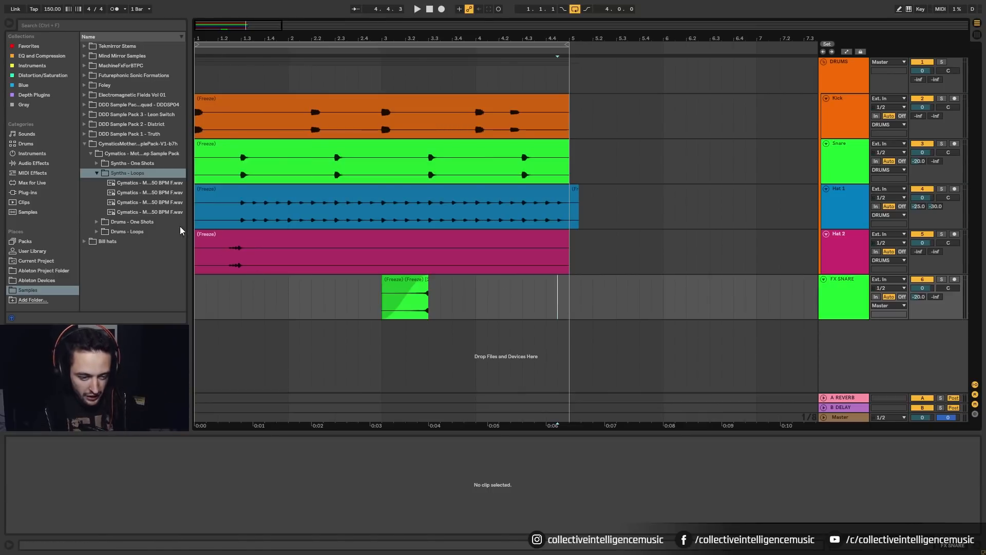
- Place Cymatics - Mothership Drop Loop 3 at bar 1 on a new track below FX SNARE, auditioning its volume at -6 dB and settling on -10 dB
{"action": "left_click", "coordinate": [153, 192]}
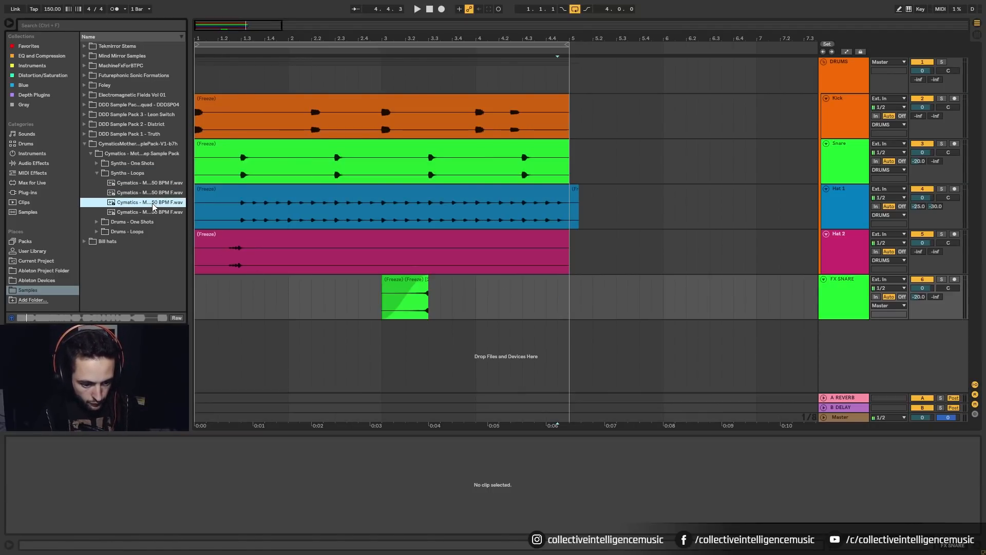
{"action": "left_click_drag", "start_coordinate": [149, 196], "coordinate": [196, 354]}
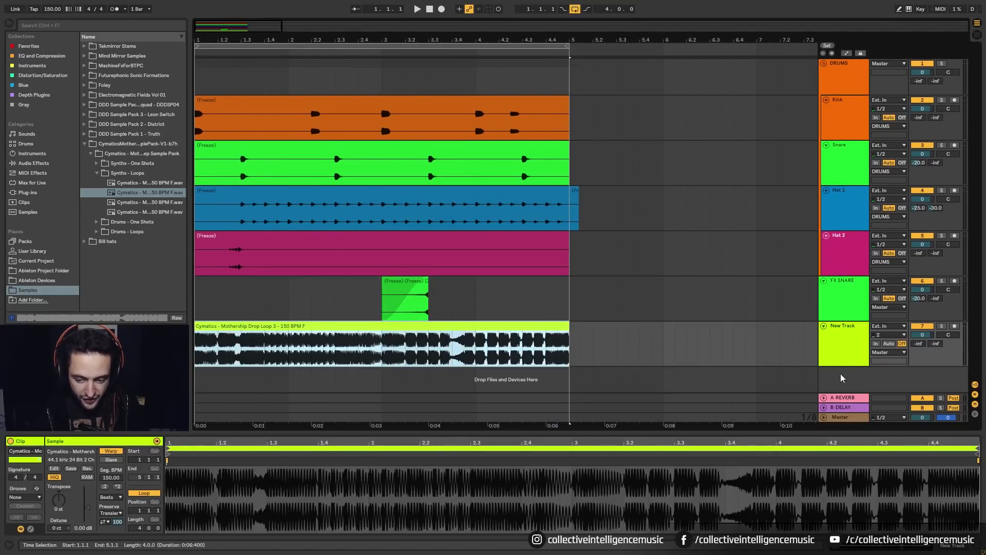
{"action": "left_click", "coordinate": [930, 337]}
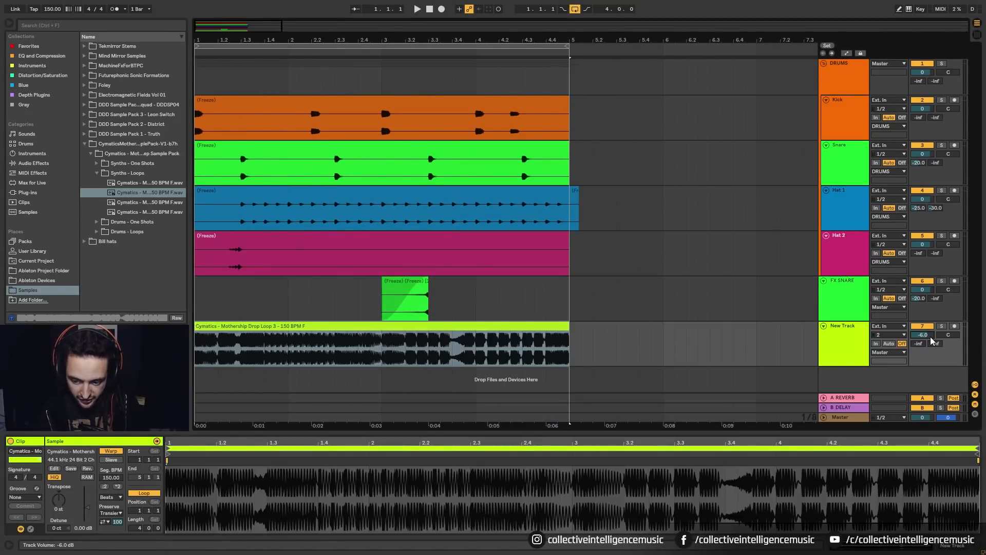
{"action": "key", "text": "space"}
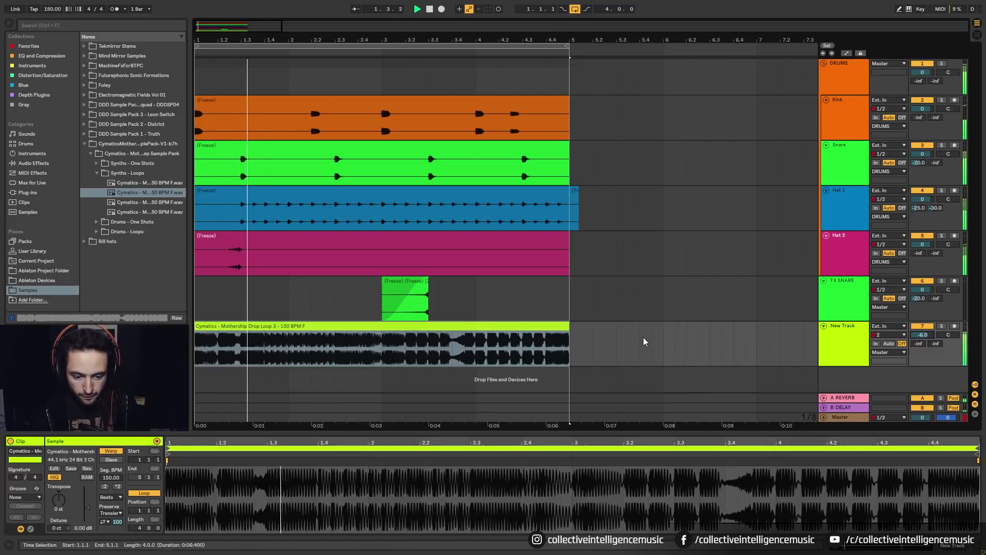
{"action": "left_click", "coordinate": [924, 335]}
{"action": "type", "text": "-10"}
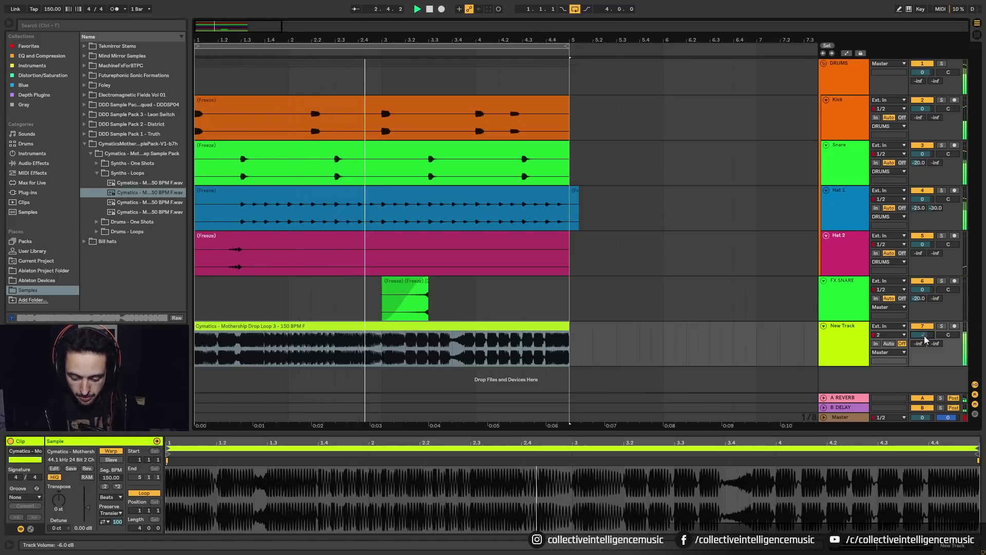
{"action": "key", "text": "Return"}
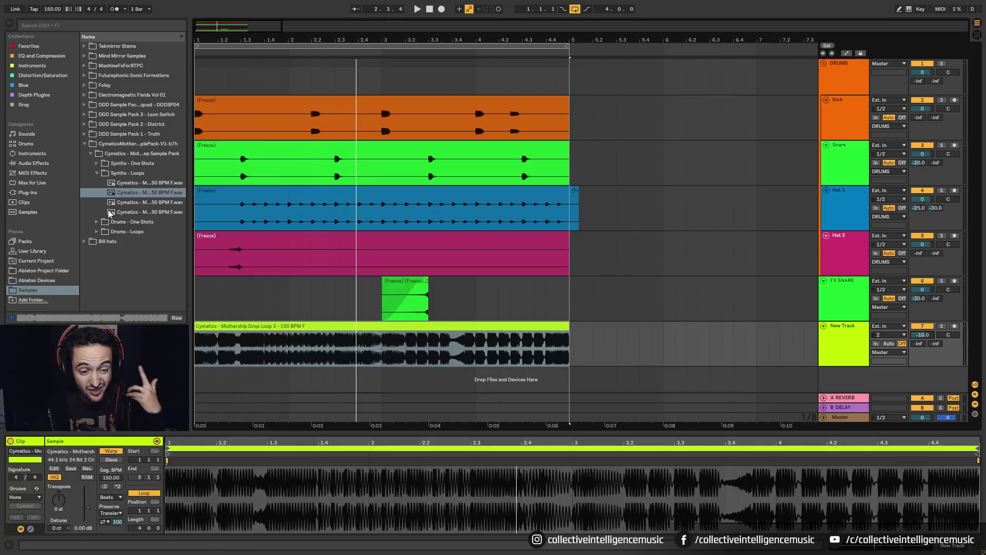
- Load a Compressor from the audio effects onto the drop loop's track and rename the track Bass
{"action": "left_click", "coordinate": [44, 164]}
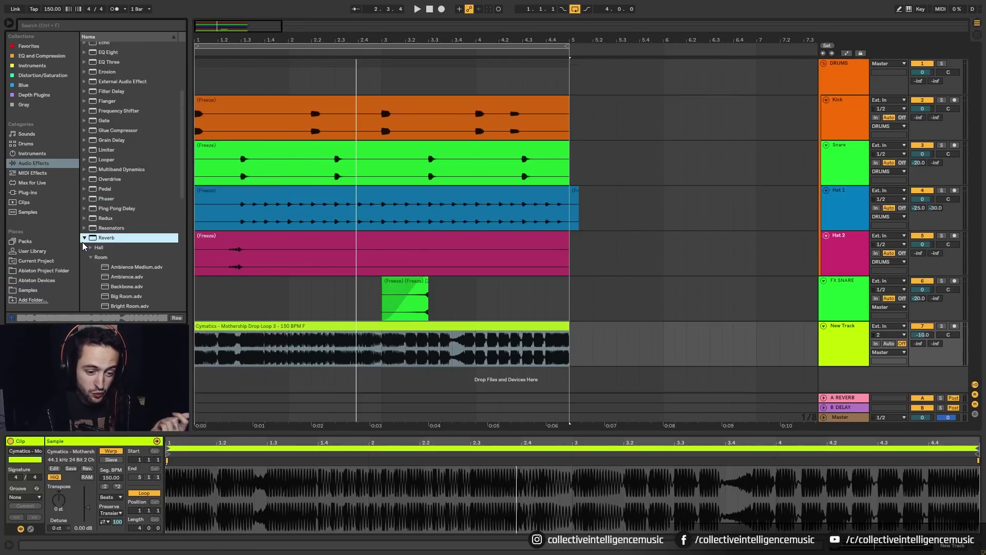
{"action": "left_click", "coordinate": [85, 240]}
{"action": "scroll", "coordinate": [85, 241], "scroll_direction": "up", "scroll_amount": 3}
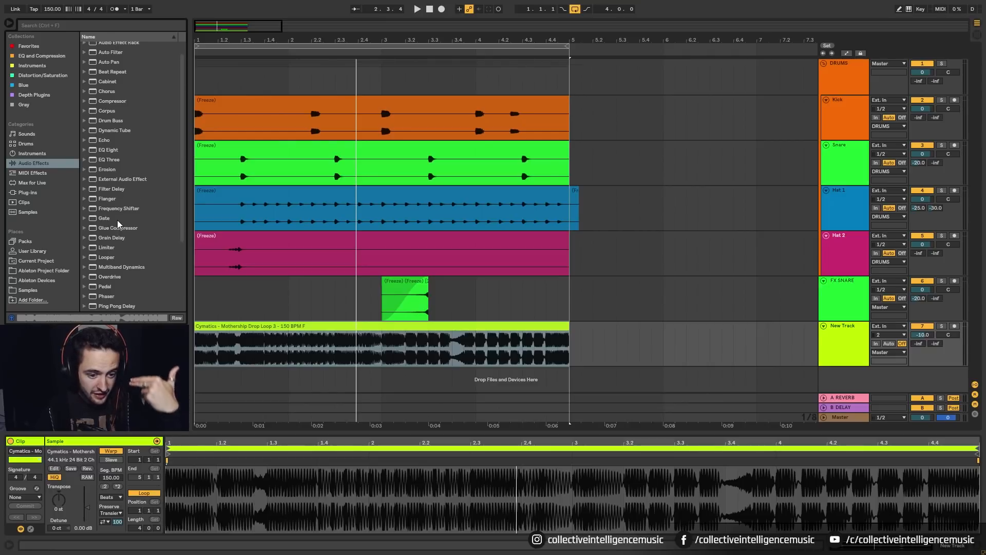
{"action": "scroll", "coordinate": [117, 115], "scroll_direction": "up", "scroll_amount": 1}
{"action": "left_click", "coordinate": [117, 103]}
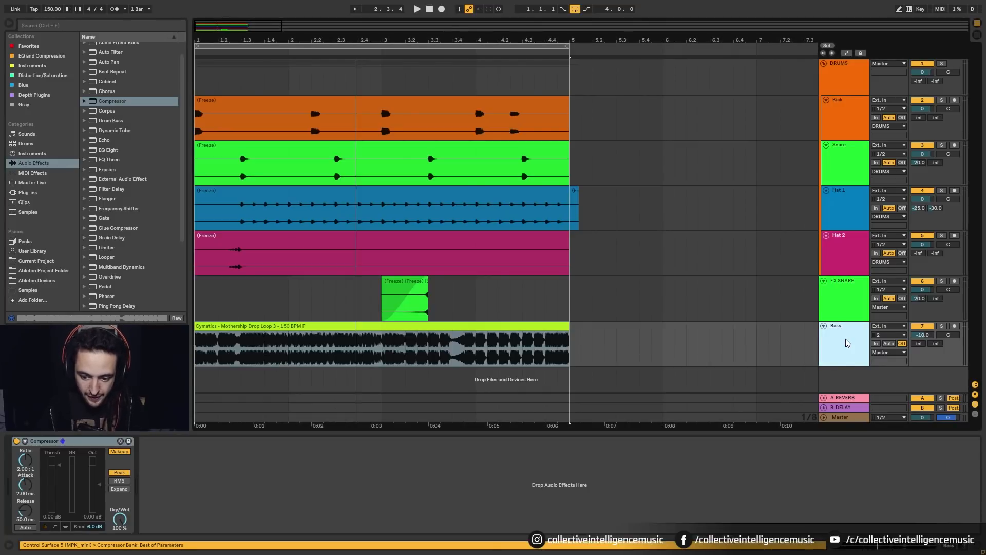
- Enable the Compressor's sidechain with Kick as the source, and set the ratio to 6.63:1, attack to 0.01 ms and release to 146 ms
{"action": "left_click", "coordinate": [25, 440]}
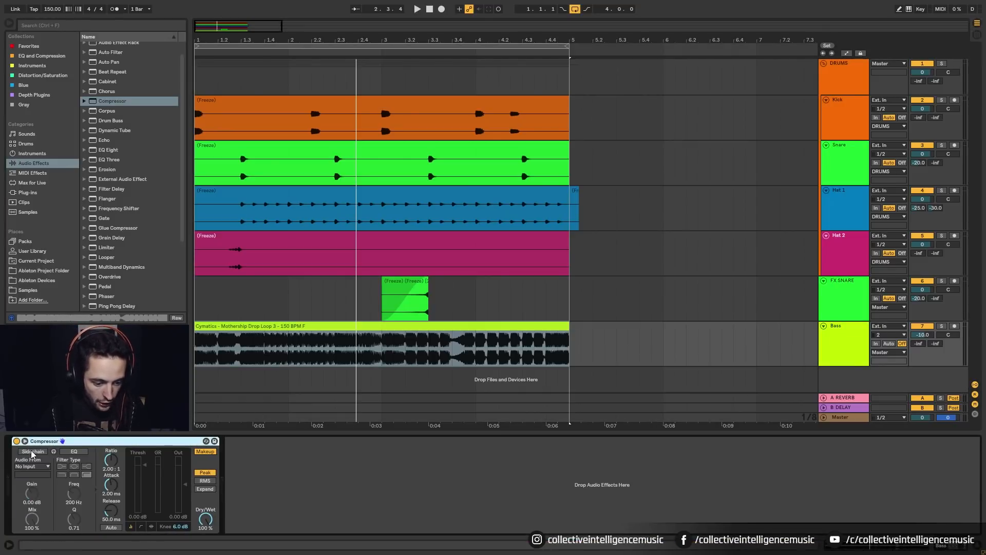
{"action": "left_click", "coordinate": [31, 451]}
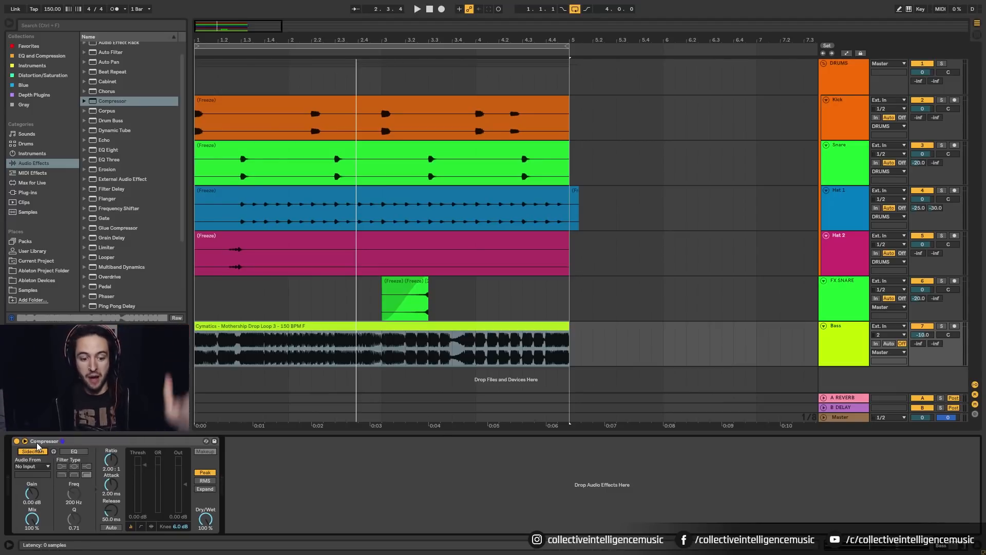
{"action": "left_click", "coordinate": [41, 466]}
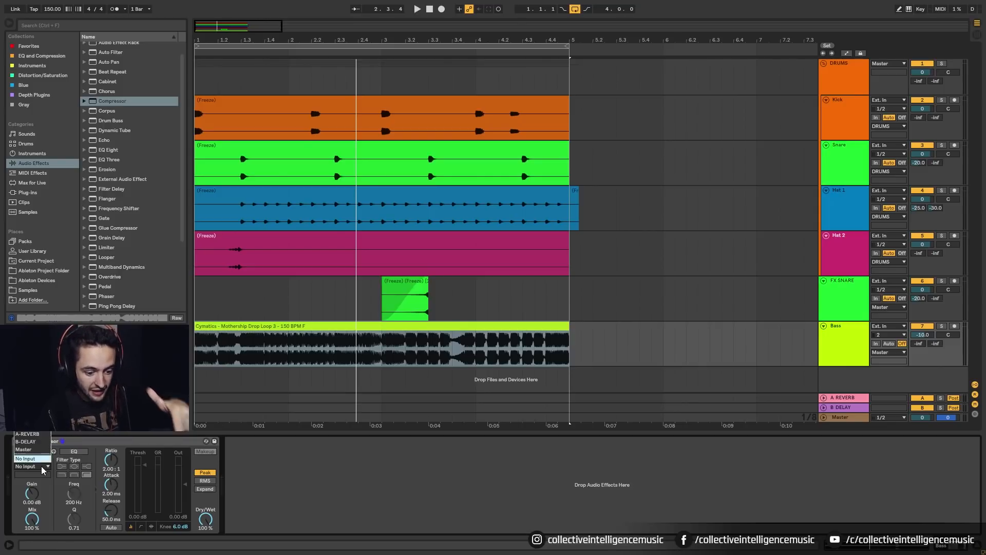
{"action": "left_click", "coordinate": [32, 387]}
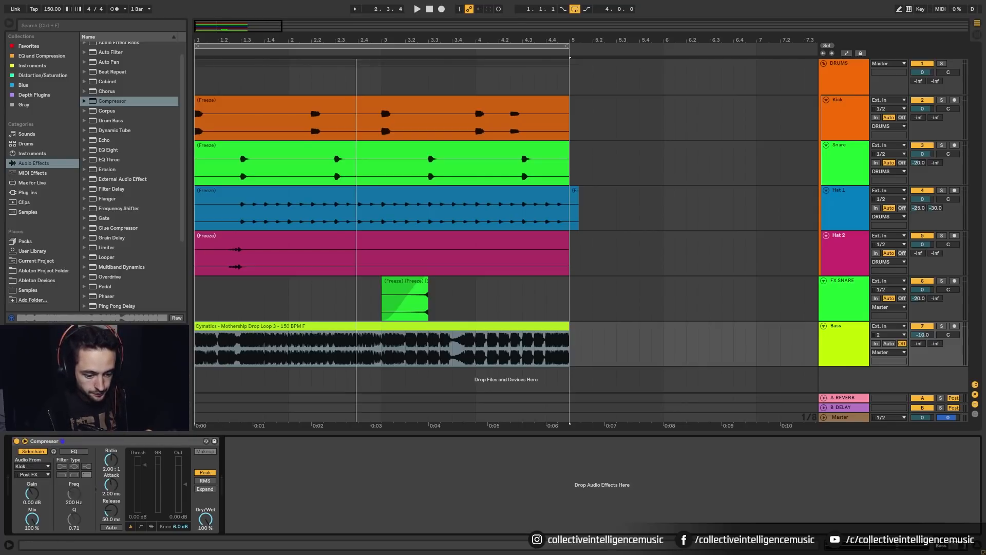
{"action": "left_click_drag", "start_coordinate": [110, 460], "coordinate": [109, 437]}
{"action": "left_click_drag", "start_coordinate": [111, 483], "coordinate": [112, 510]}
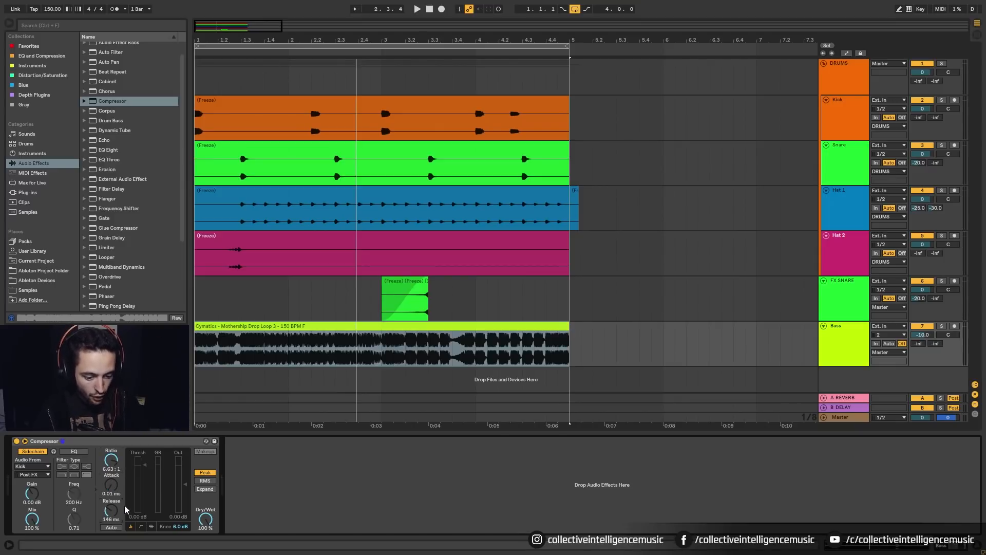
- Solo the Bass track and lower the Compressor's threshold to -24.0 dB while auditioning the ducking
{"action": "left_click", "coordinate": [943, 326]}
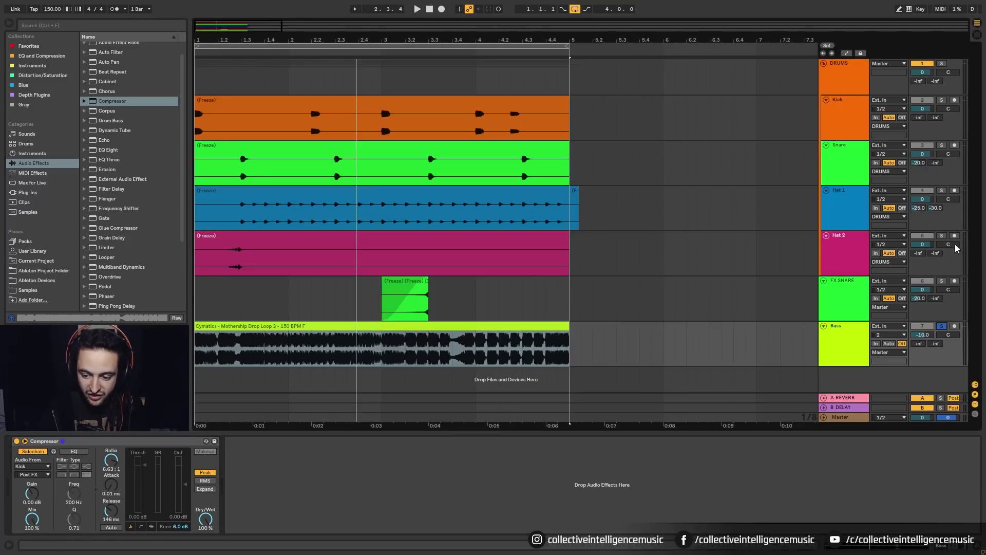
{"action": "key", "text": "space"}
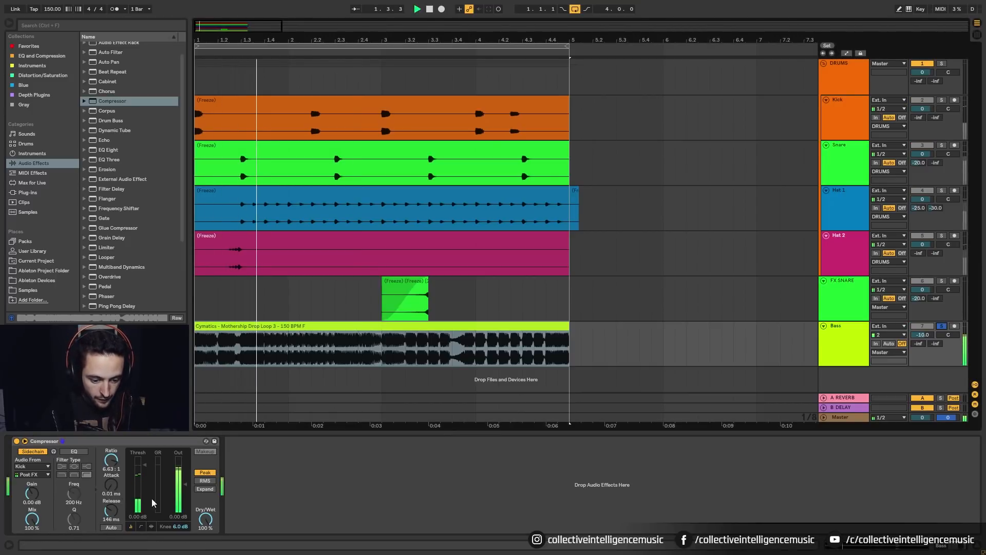
{"action": "left_click_drag", "start_coordinate": [143, 477], "coordinate": [144, 493]}
{"action": "key", "text": "space"}
{"action": "key", "text": "space"}
{"action": "key", "text": "space"}
{"action": "key", "text": "space"}
{"action": "key", "text": "space"}
{"action": "key", "text": "space"}
{"action": "key", "text": "space"}
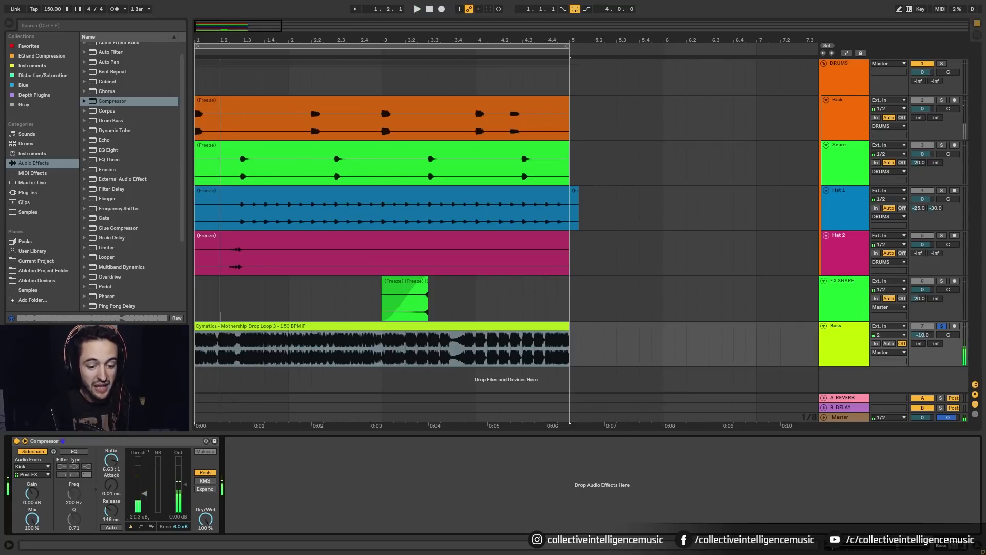
{"action": "key", "text": "space"}
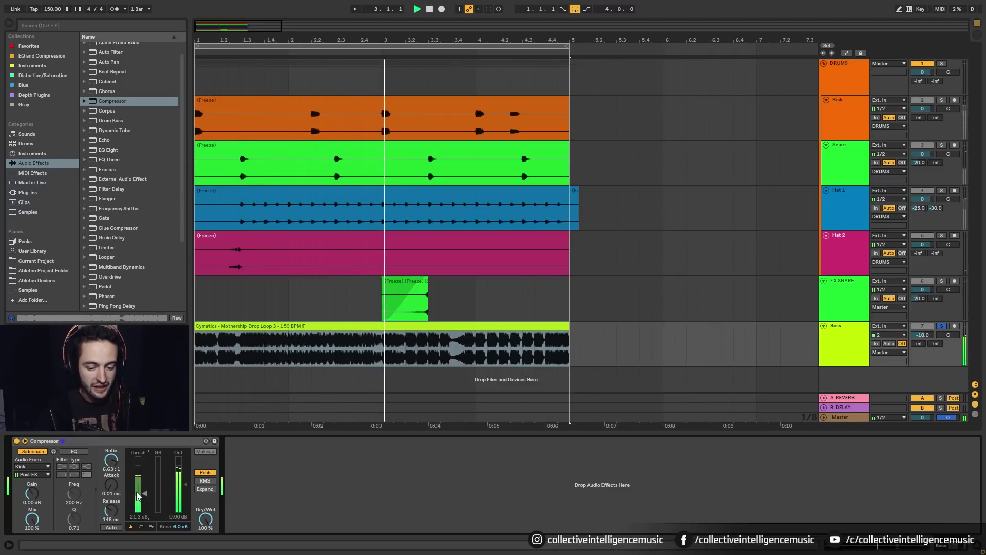
{"action": "key", "text": "space"}
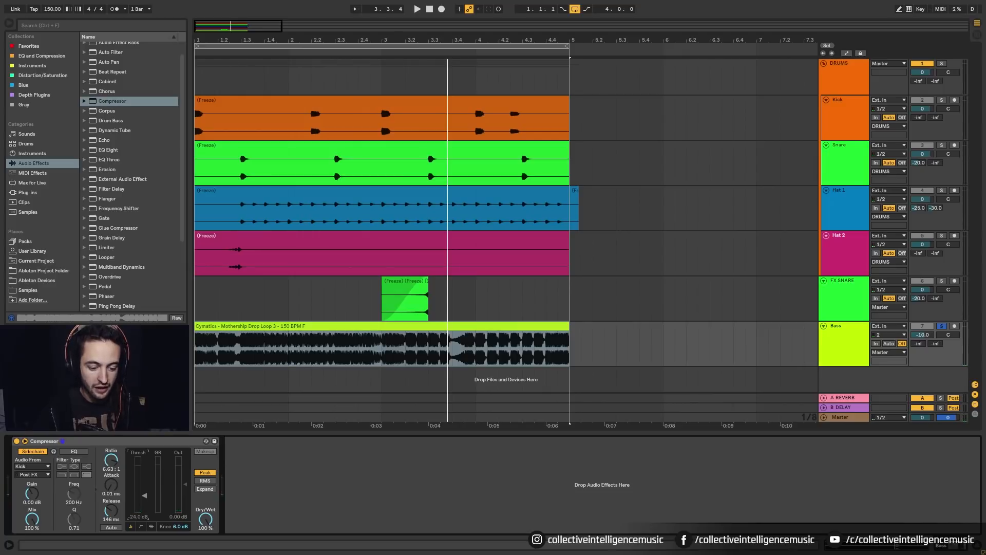
- Clear the Bass solo and play the drums and bass together from the start of the loop
{"action": "left_click", "coordinate": [943, 64]}
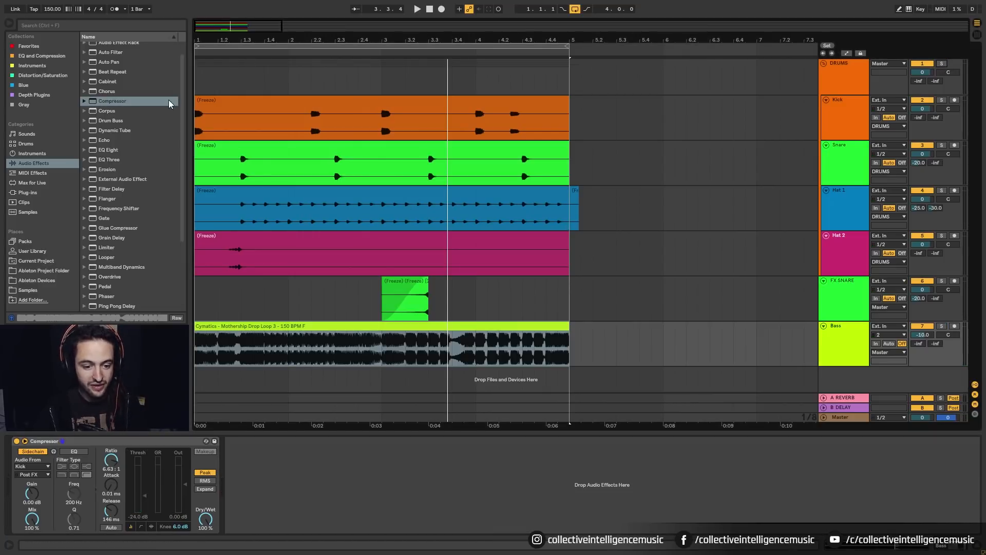
{"action": "left_click", "coordinate": [219, 104]}
{"action": "key", "text": "space"}
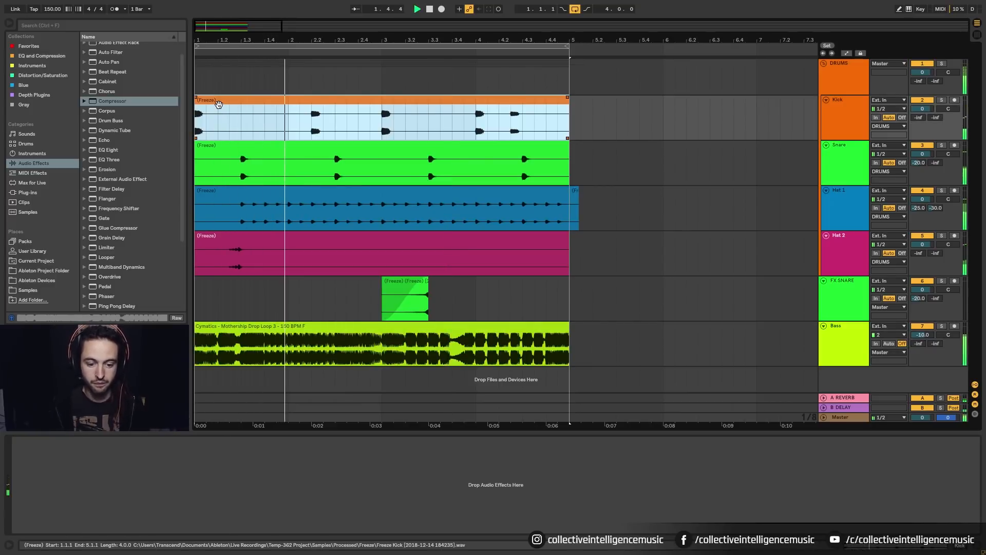